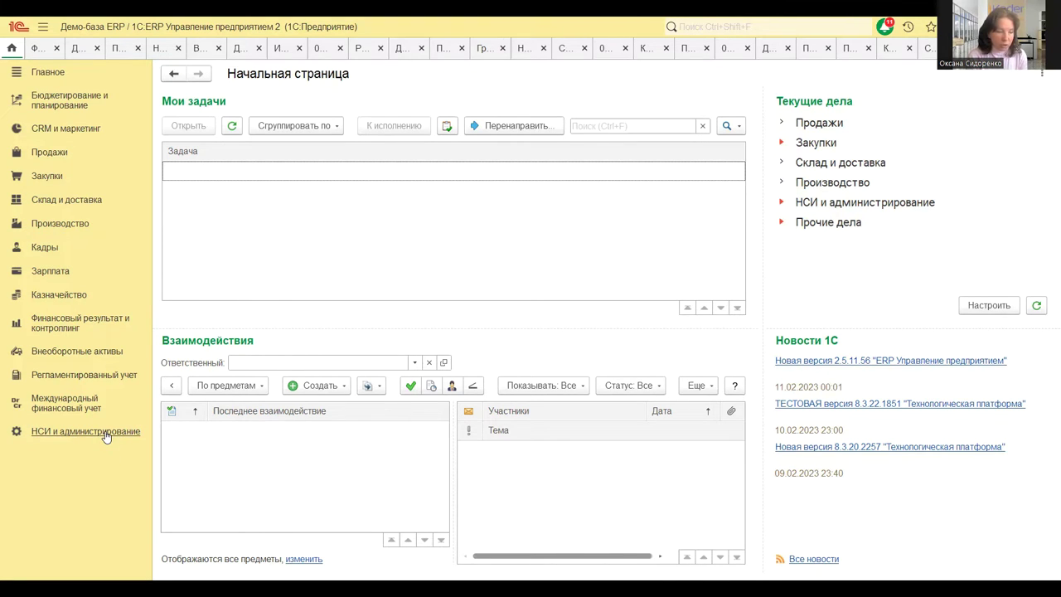
- Review the Учет товаров settings under Финансовый результат и контроллинг, including separate cost accounting and inventory reserves, and close the page
left_click(106, 433)
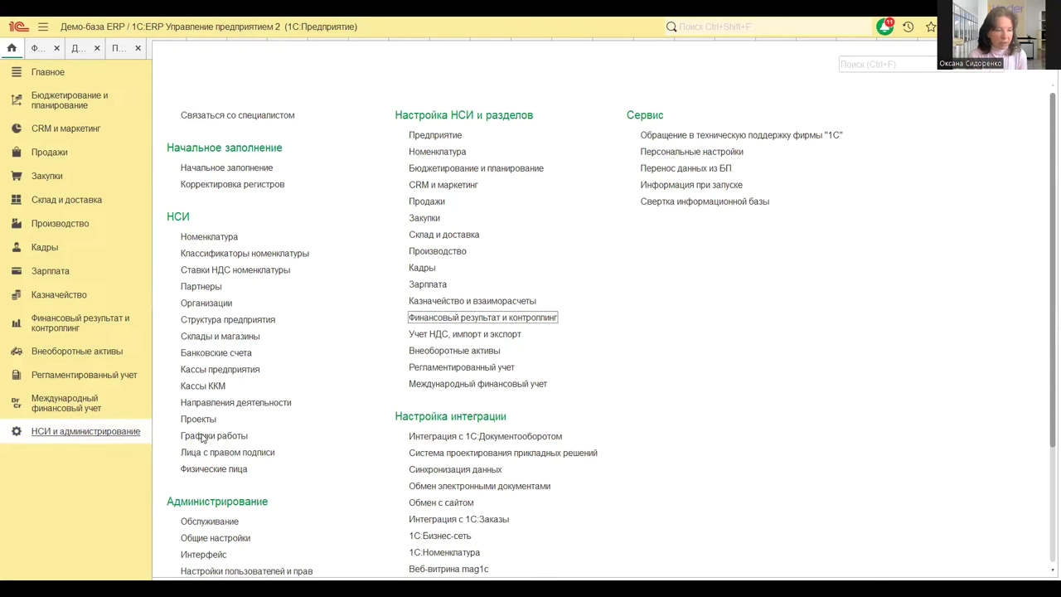
left_click(462, 319)
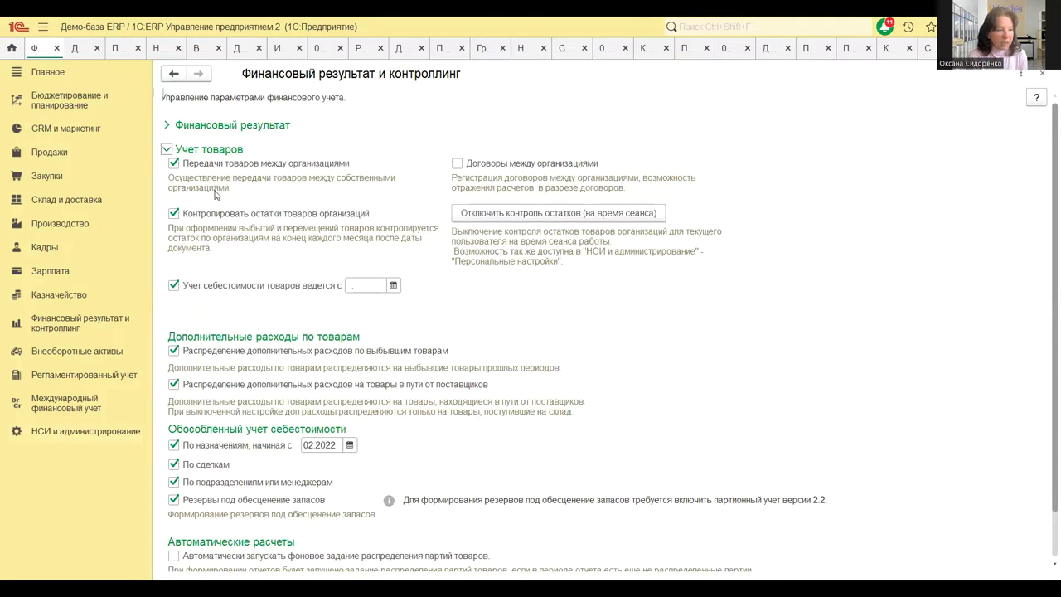
left_click(167, 149)
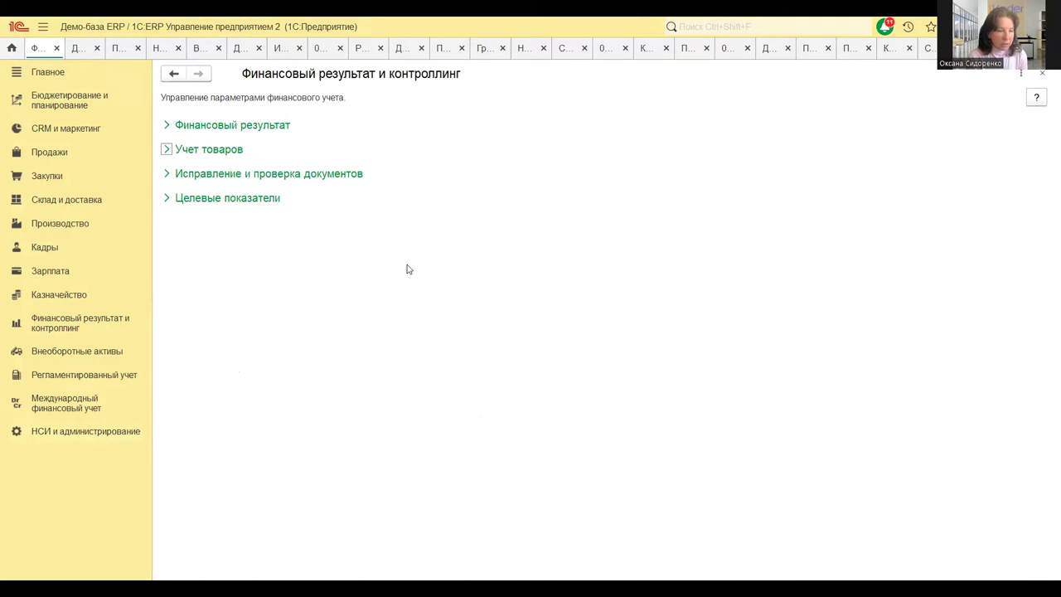
left_click(166, 149)
scroll(416, 258, "down", 2)
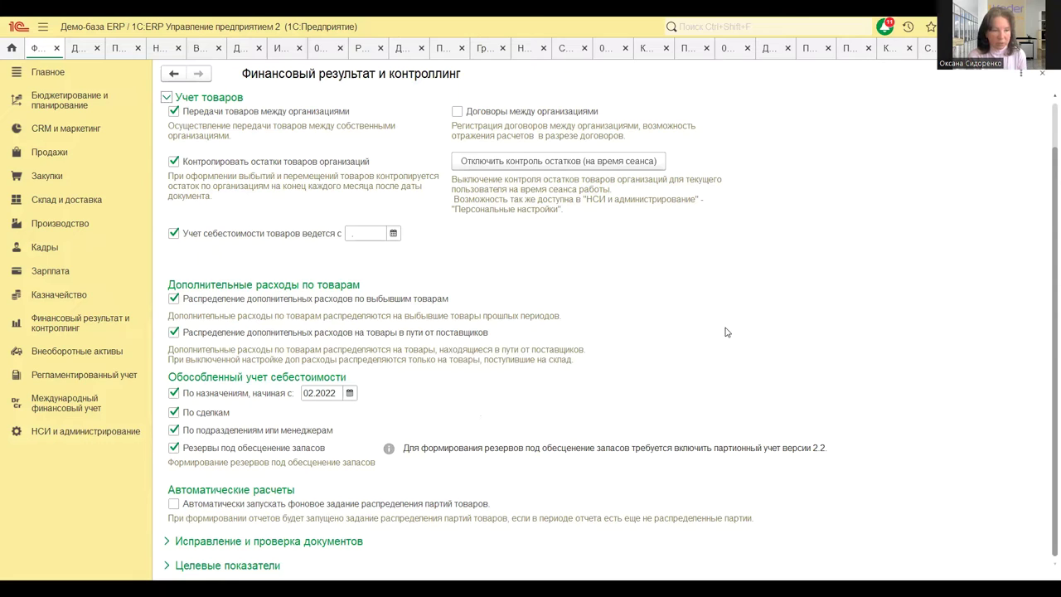
left_click(1043, 75)
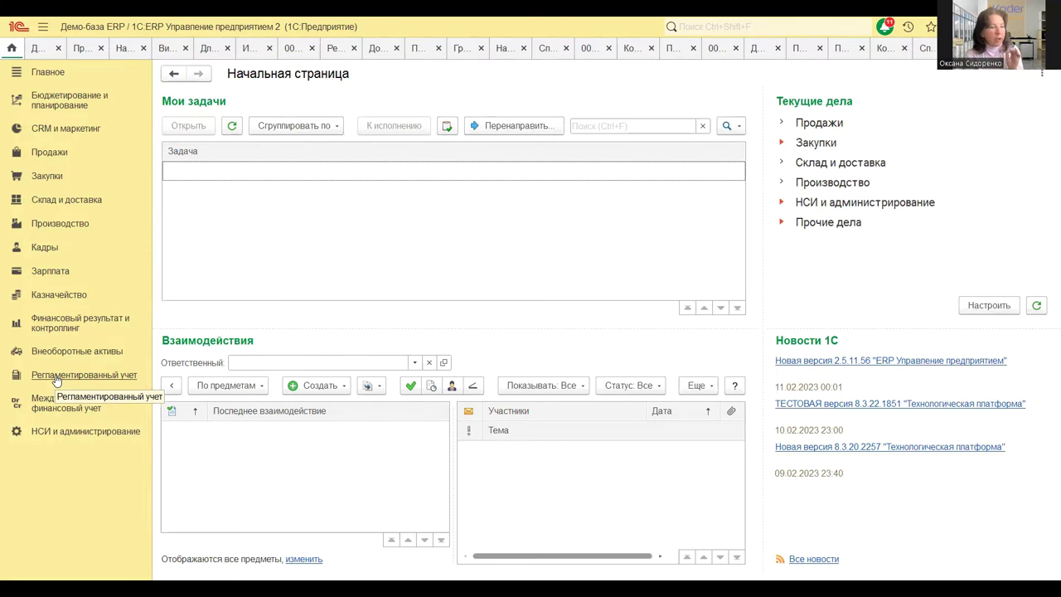
left_click(57, 436)
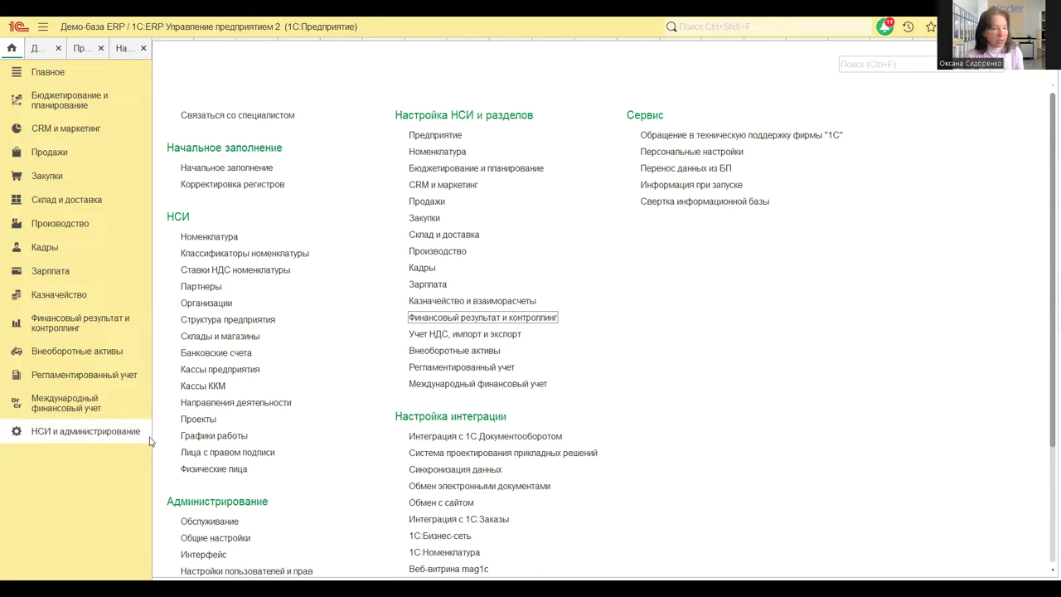
left_click(82, 378)
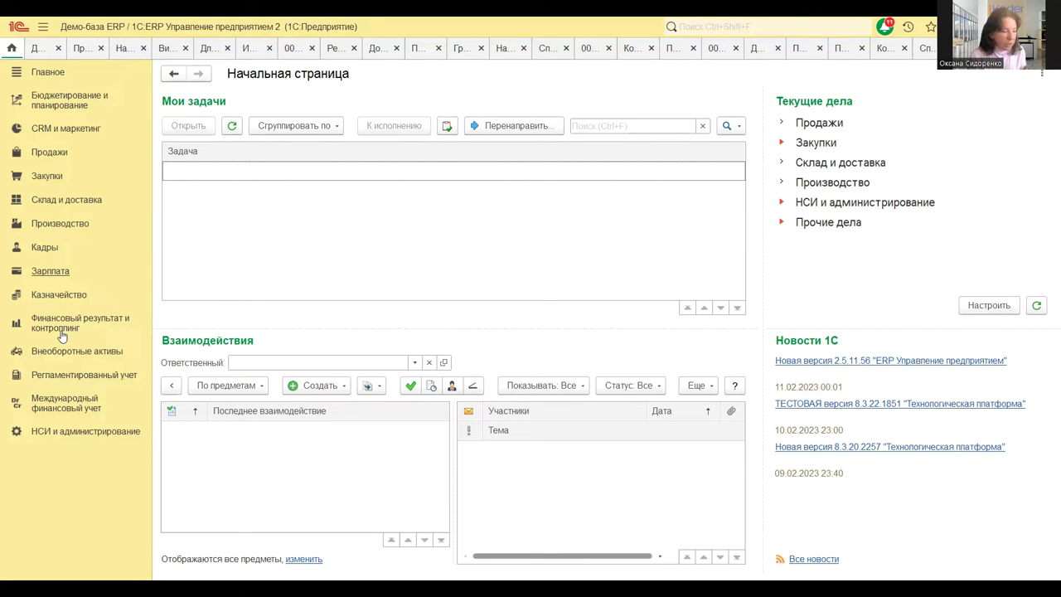
- Open the goods and services purchase document dated 14.02.2020 from the Документы закупки (все) list
left_click(53, 178)
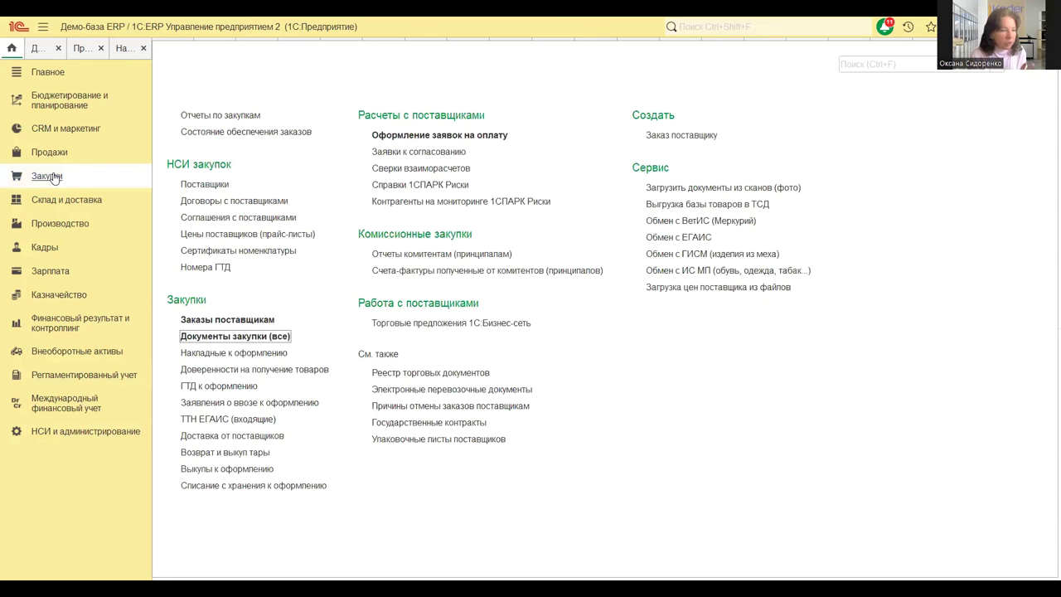
left_click(214, 340)
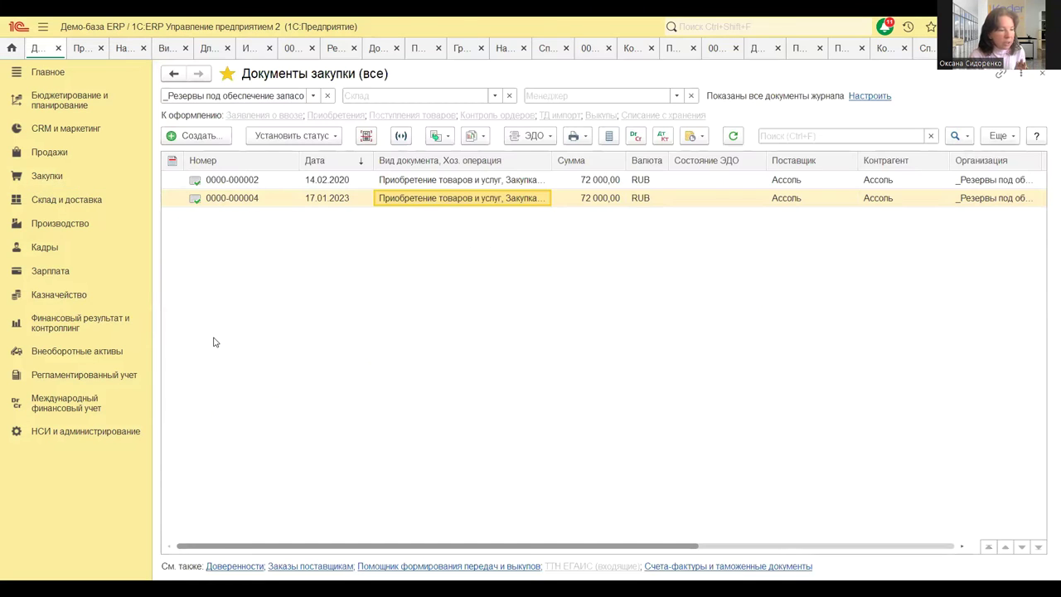
left_click(400, 185)
double_click(396, 184)
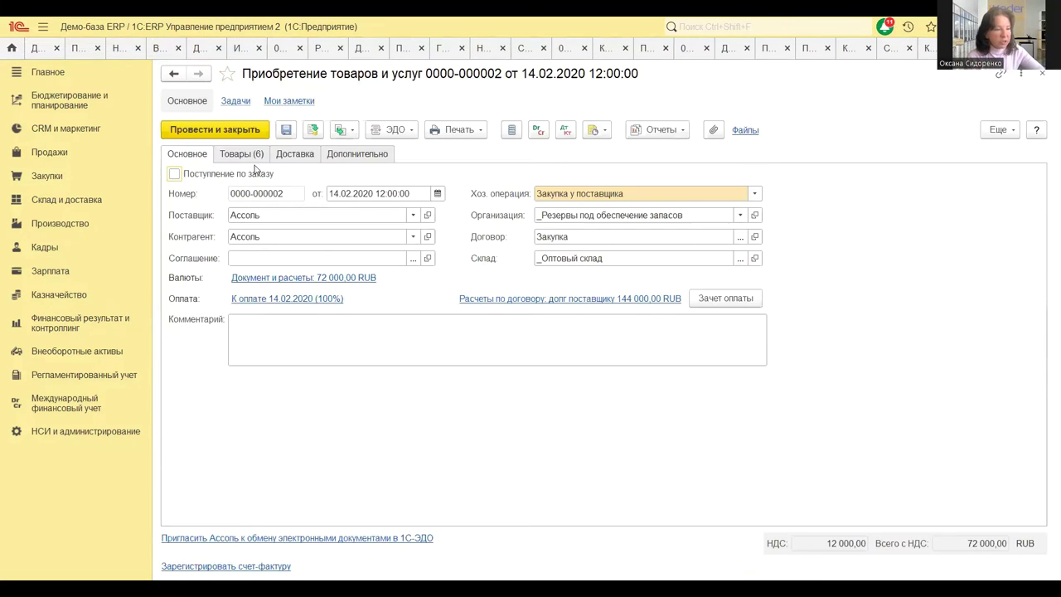
- Examine the items, quantities and prices in the purchase document's goods table, and close the document and the purchase list
left_click(245, 158)
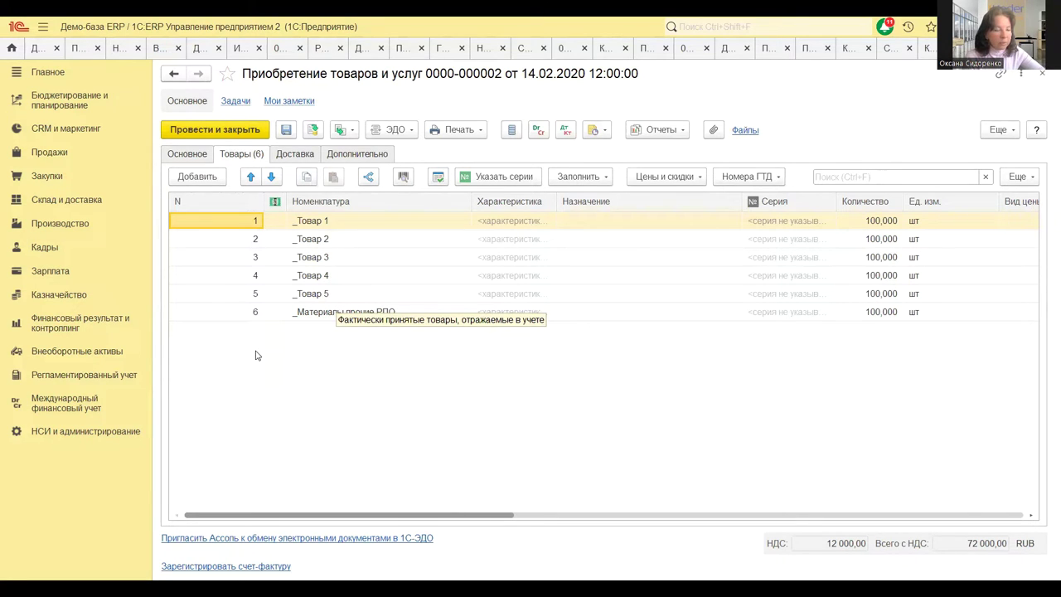
left_click_drag(376, 520, 486, 521)
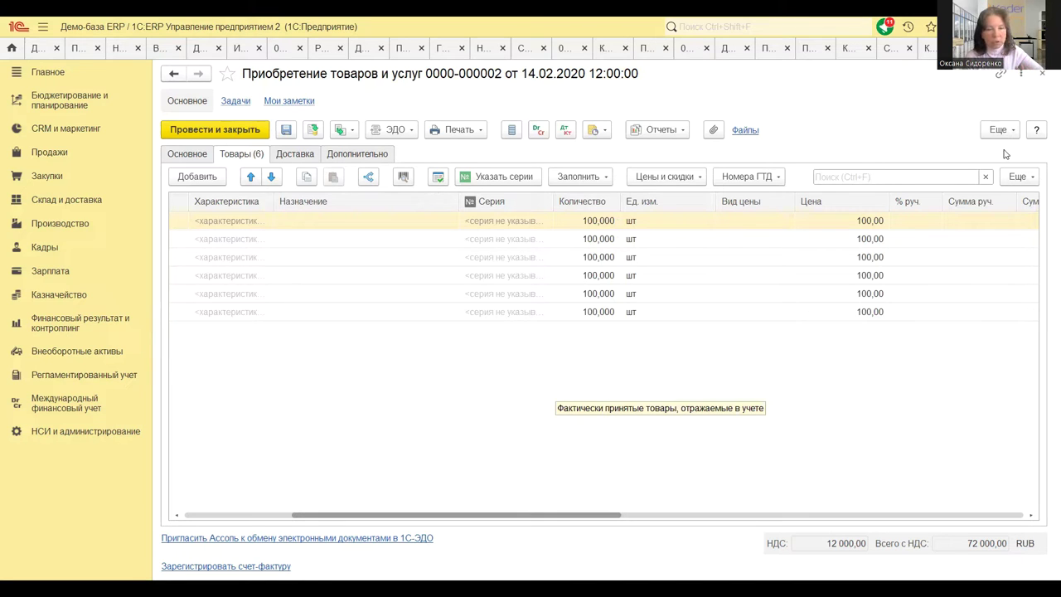
left_click(1042, 76)
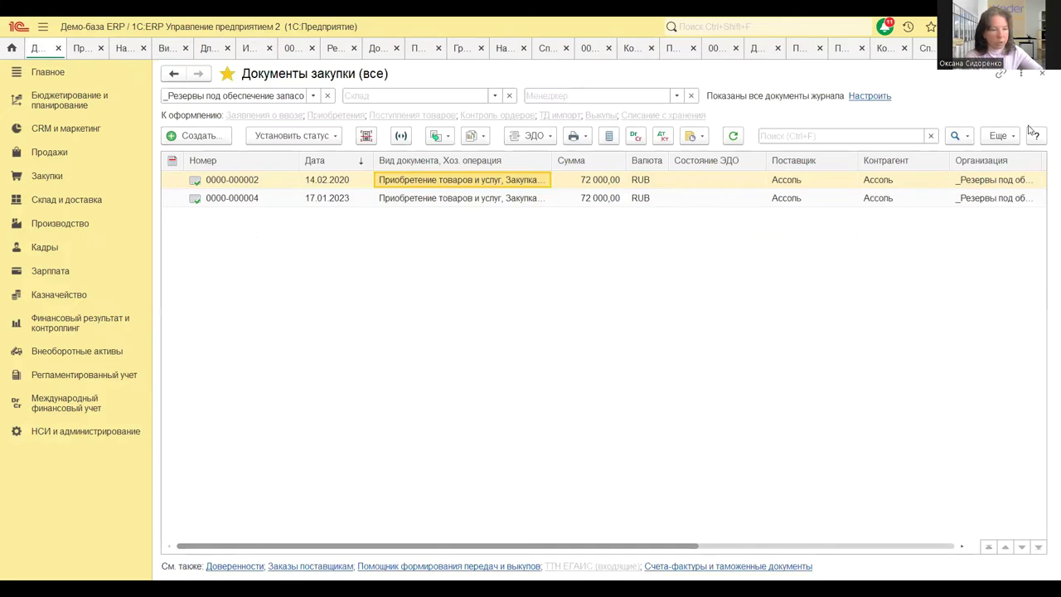
left_click(1043, 77)
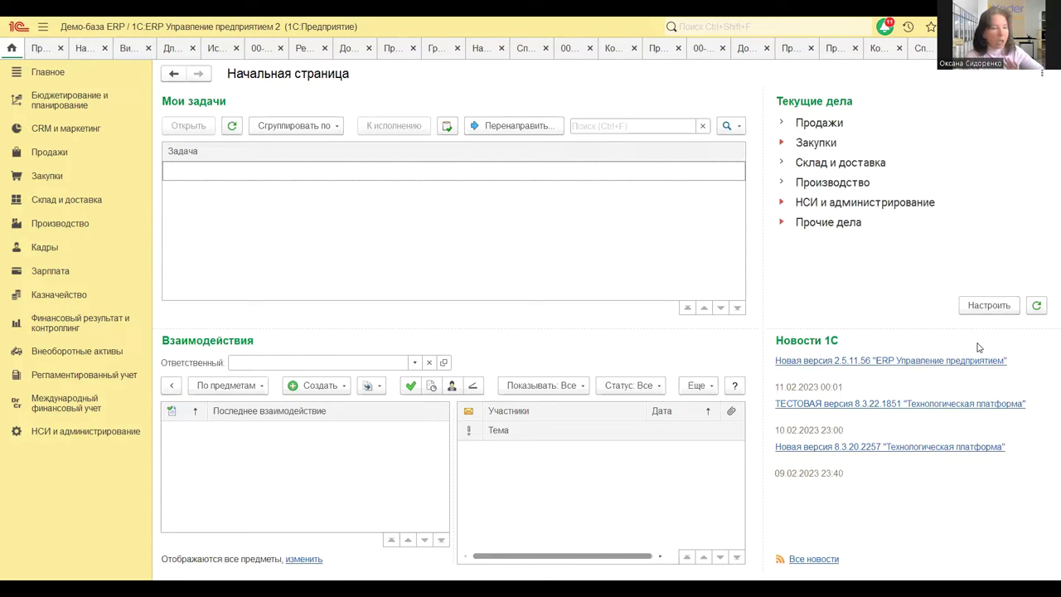
- Start a new rule in Правила формирования резервов под обесценение запасов and view the organizations available for it
left_click(56, 377)
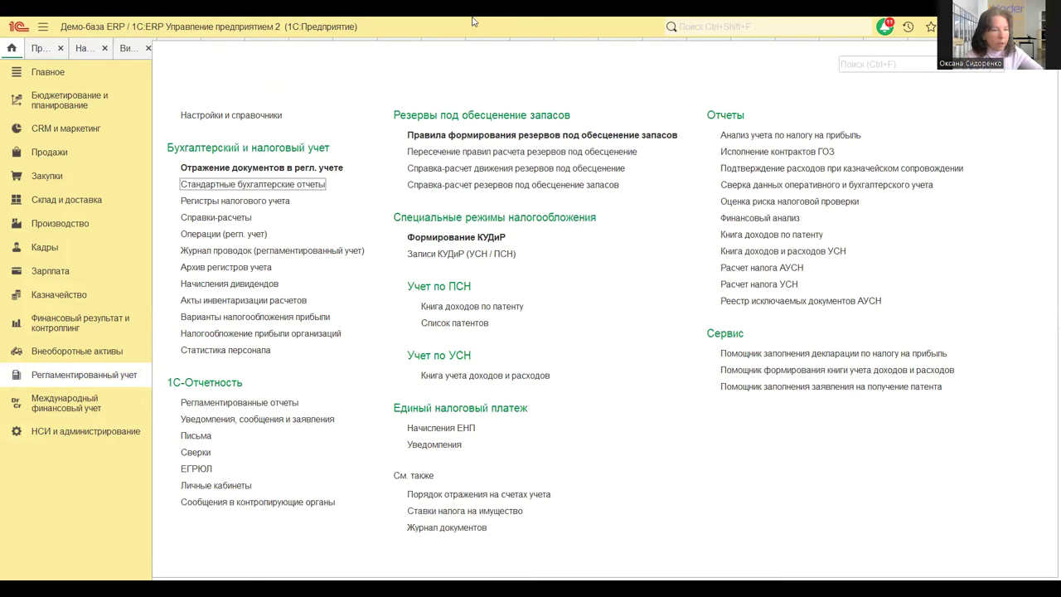
left_click(520, 141)
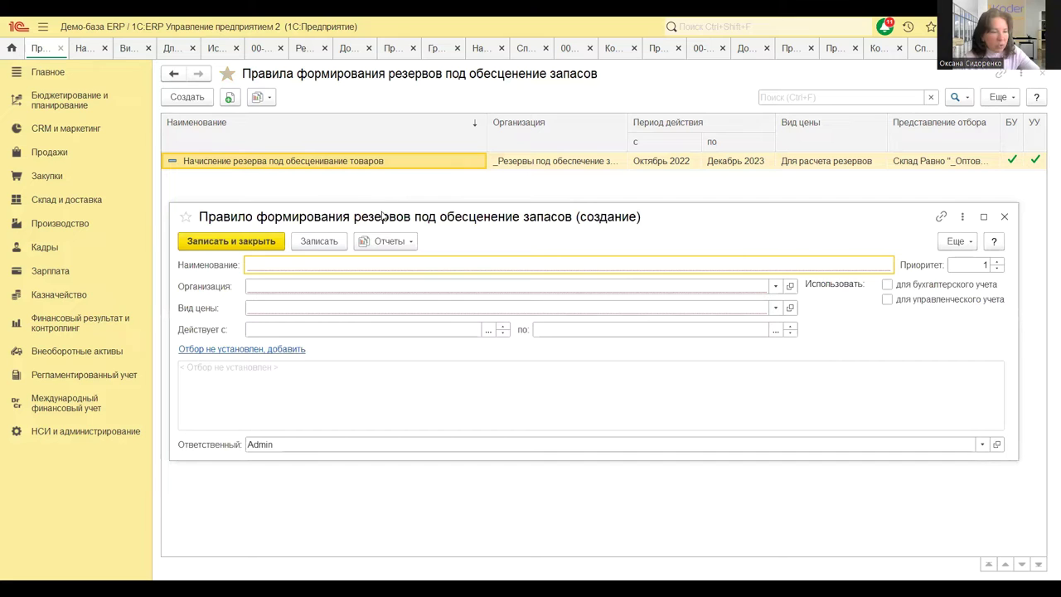
left_click_drag(382, 217, 361, 221)
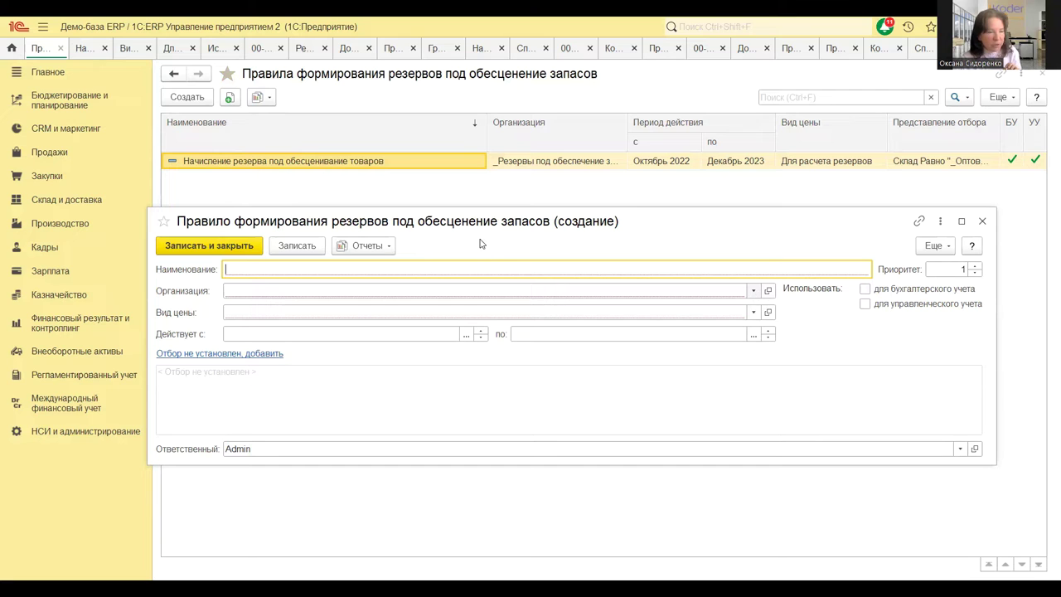
left_click(752, 292)
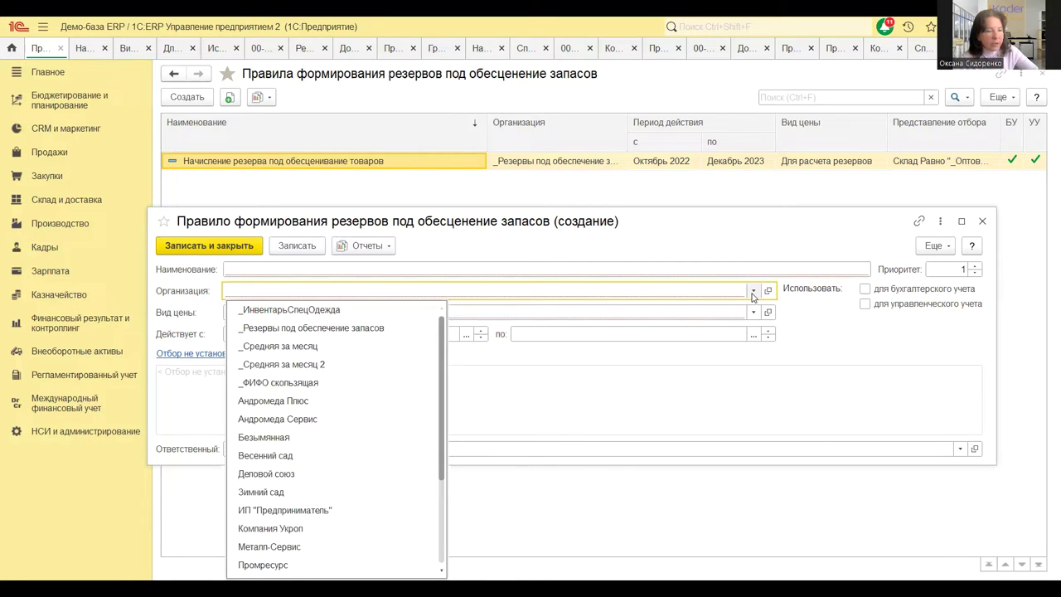
left_click(805, 340)
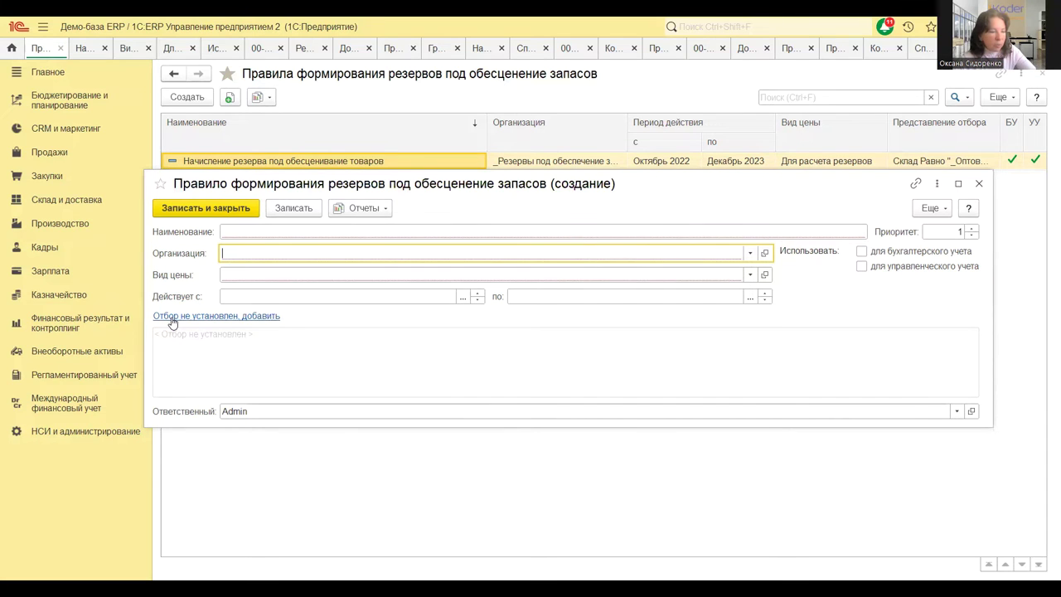
- Examine the fields available for the new reserve rule's filter, such as Номенклатура and Склад, and close both windows without saving
left_click(173, 319)
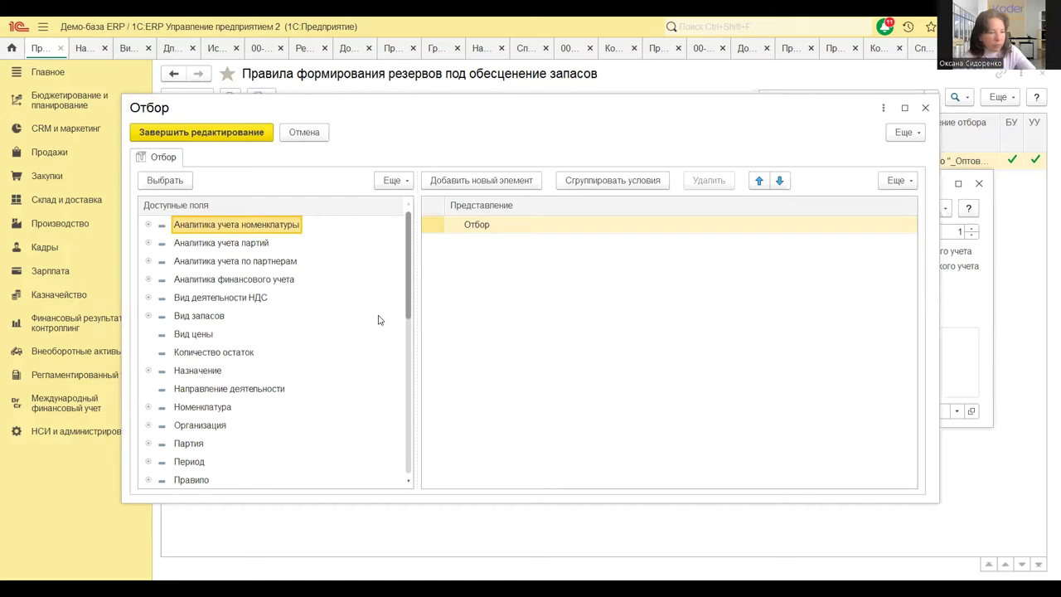
left_click_drag(409, 292, 421, 217)
left_click(269, 246)
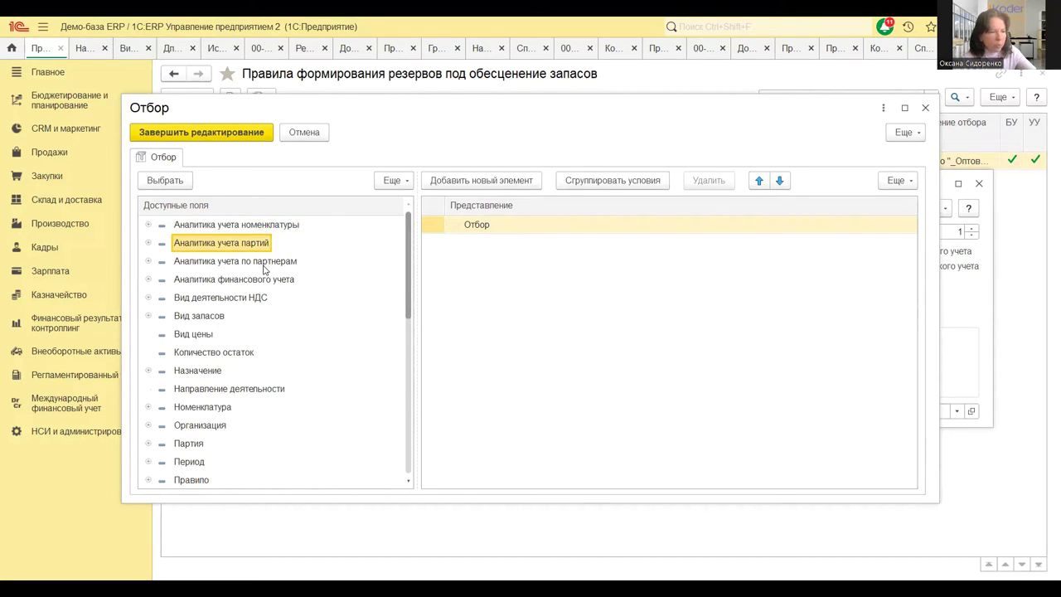
left_click(205, 317)
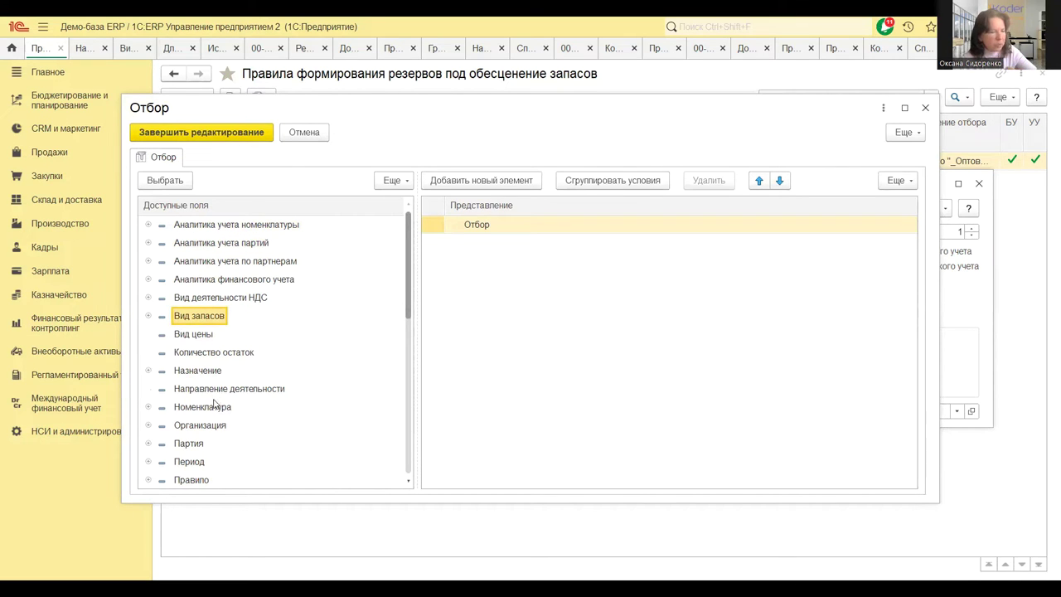
left_click(214, 409)
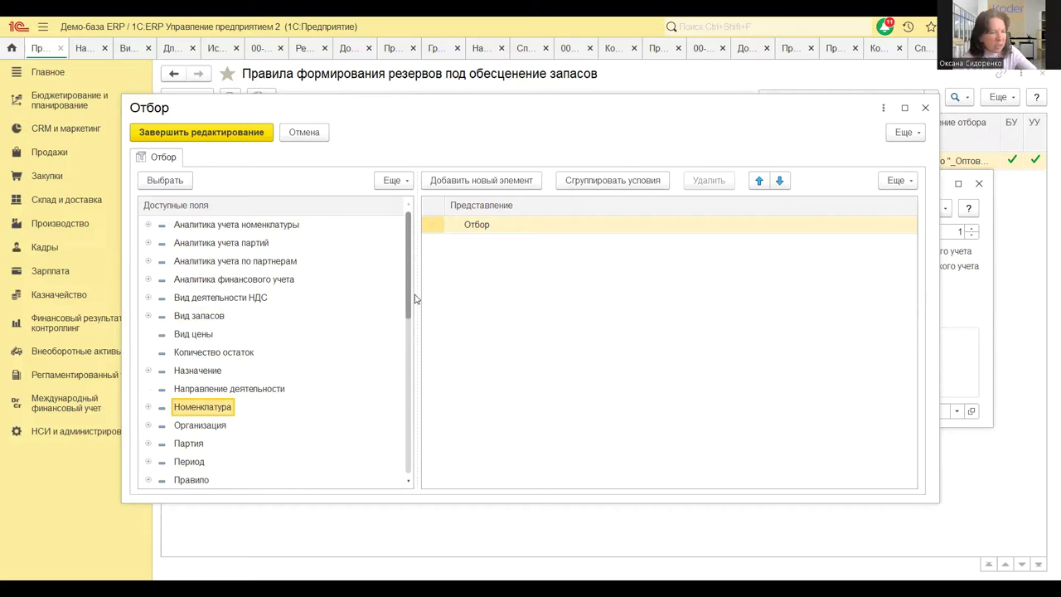
left_click_drag(409, 296, 405, 423)
left_click(190, 427)
scroll(406, 425, "down", 2)
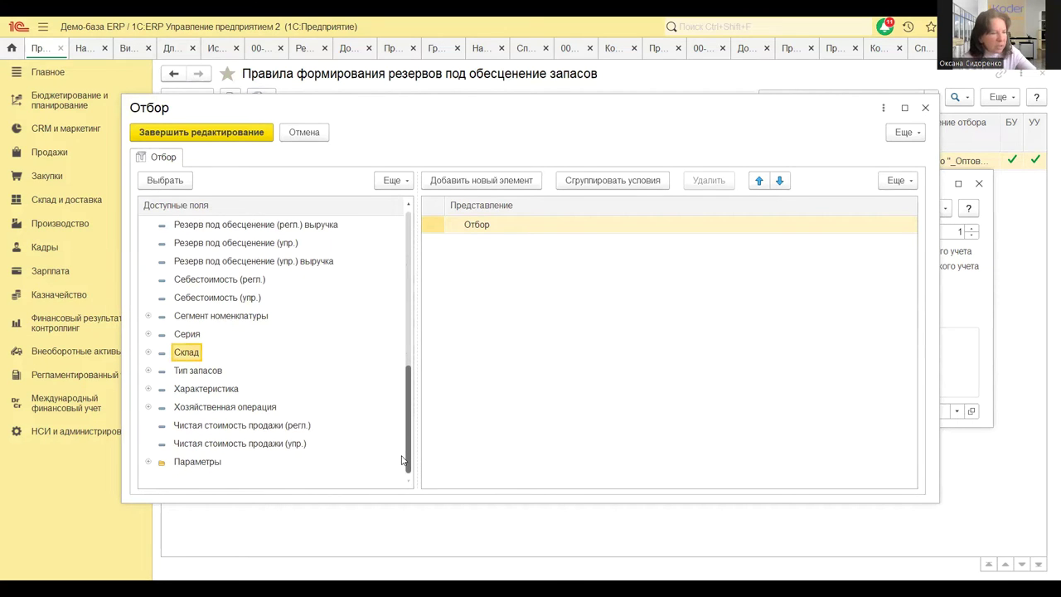
left_click(925, 109)
left_click(980, 183)
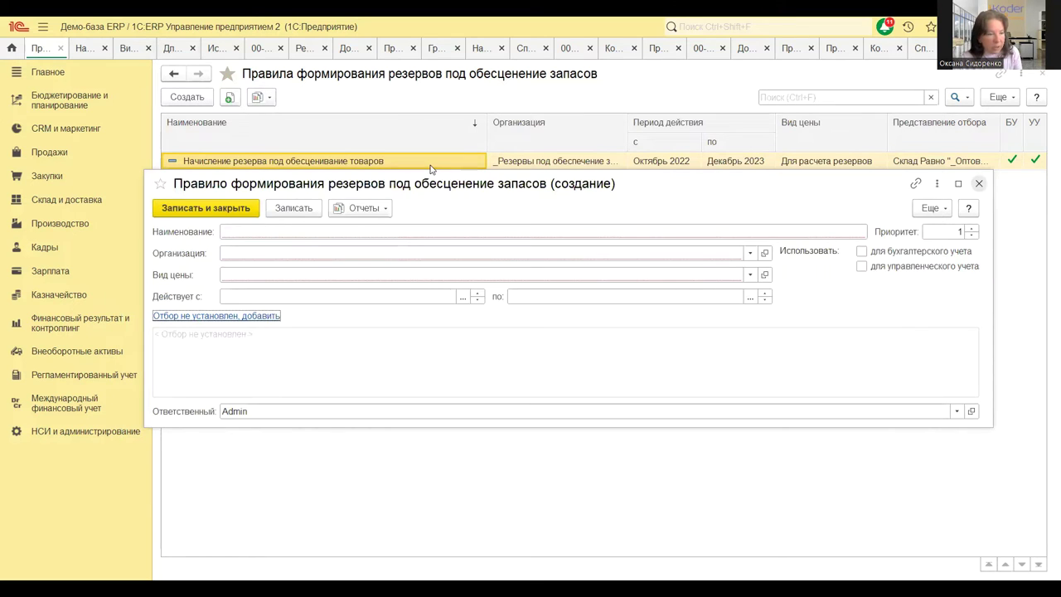
- Open the existing rule "Начисление резерва под обесценивание товаров" and view its available price types without changing the selection
double_click(430, 166)
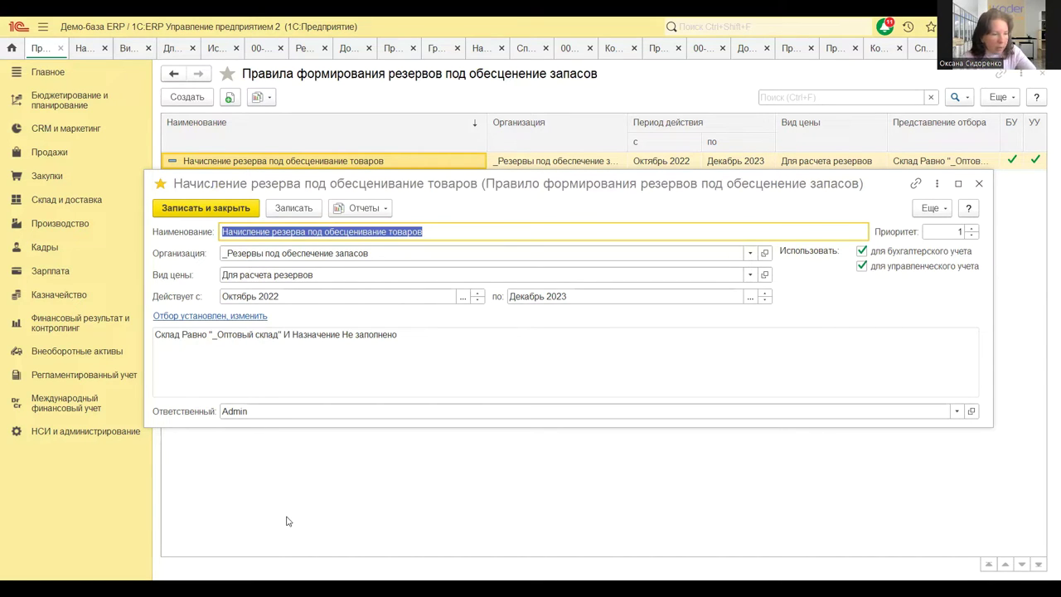
left_click(751, 275)
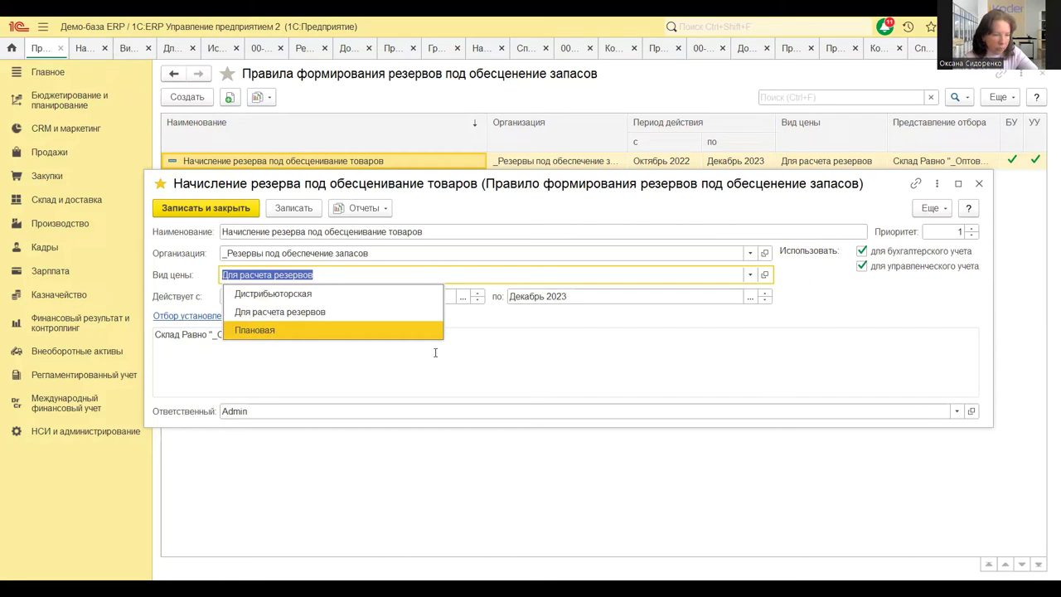
key("Escape")
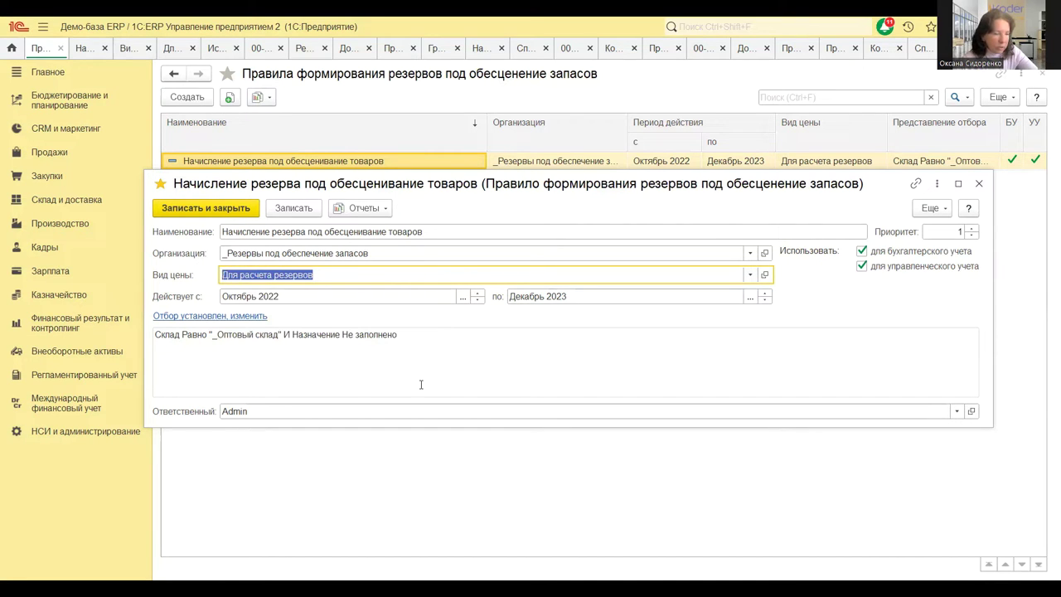
- Open the Виды цен list from the CRM and marketing settings and look through the price types
left_click(60, 130)
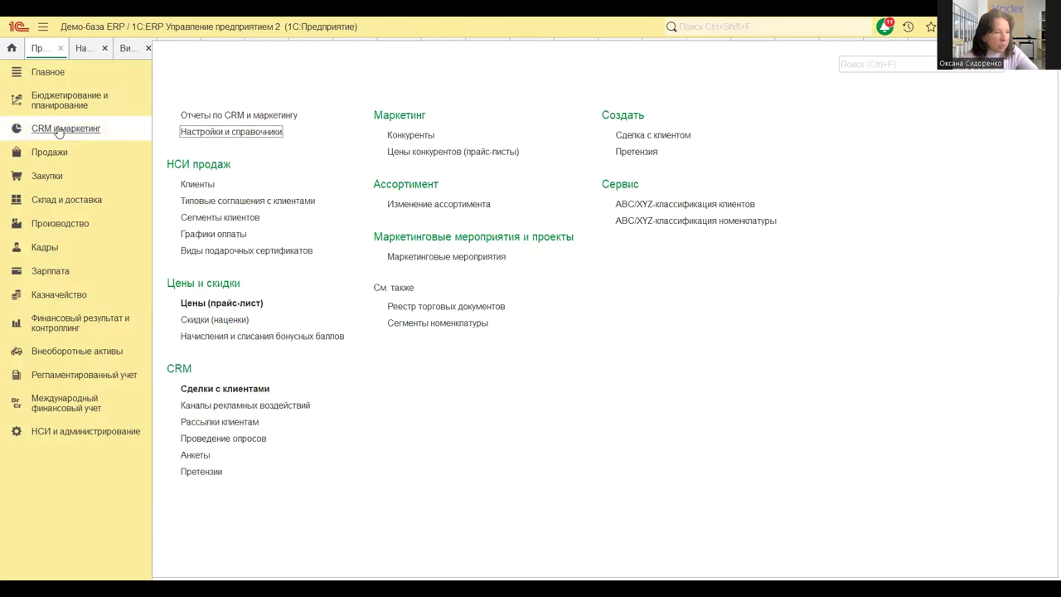
left_click(219, 132)
left_click(179, 131)
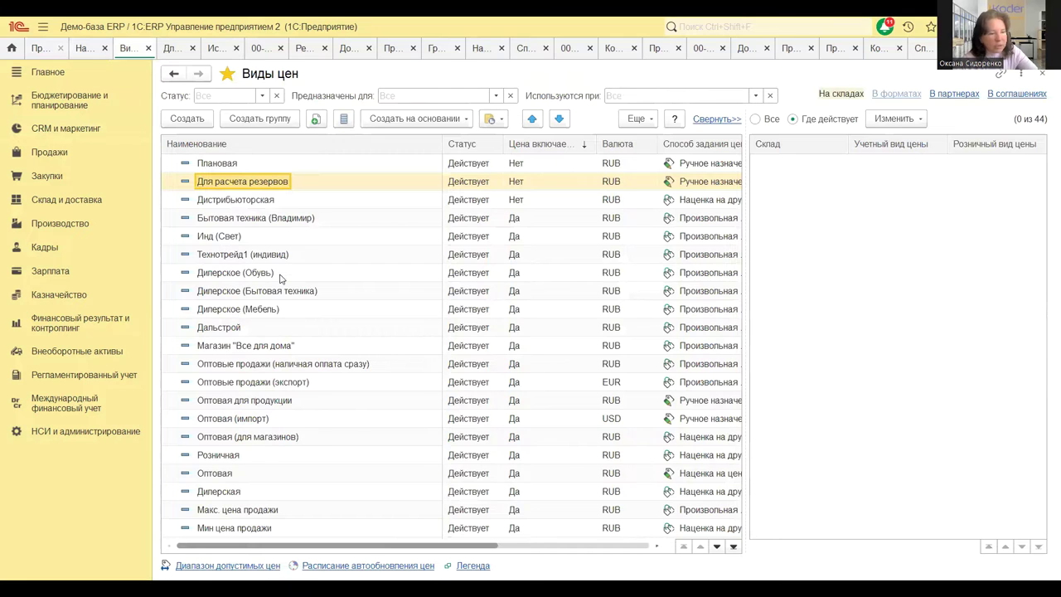
scroll(290, 329, "down", 1)
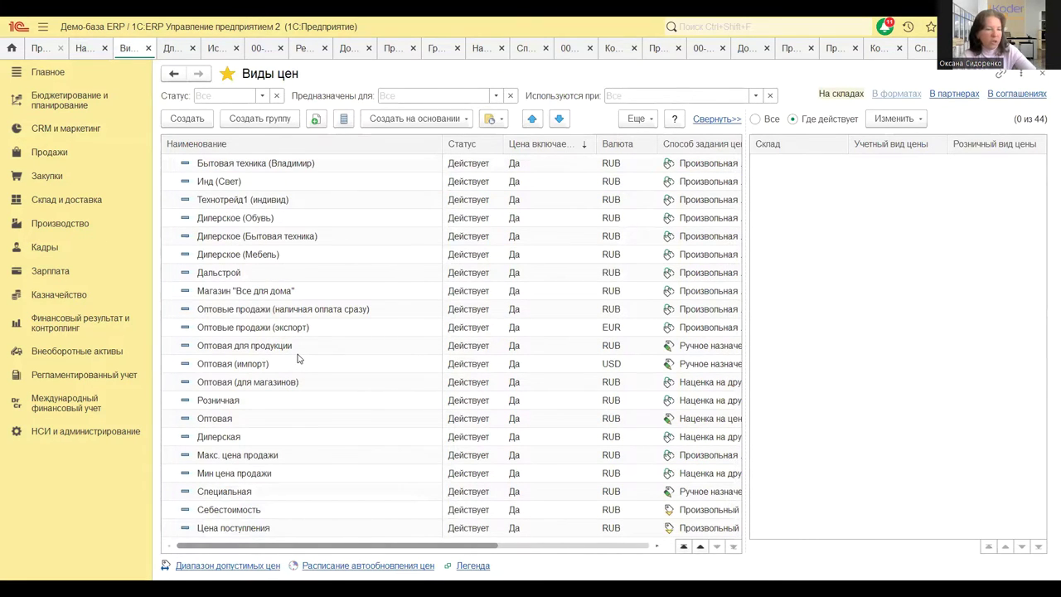
scroll(299, 363, "up", 1)
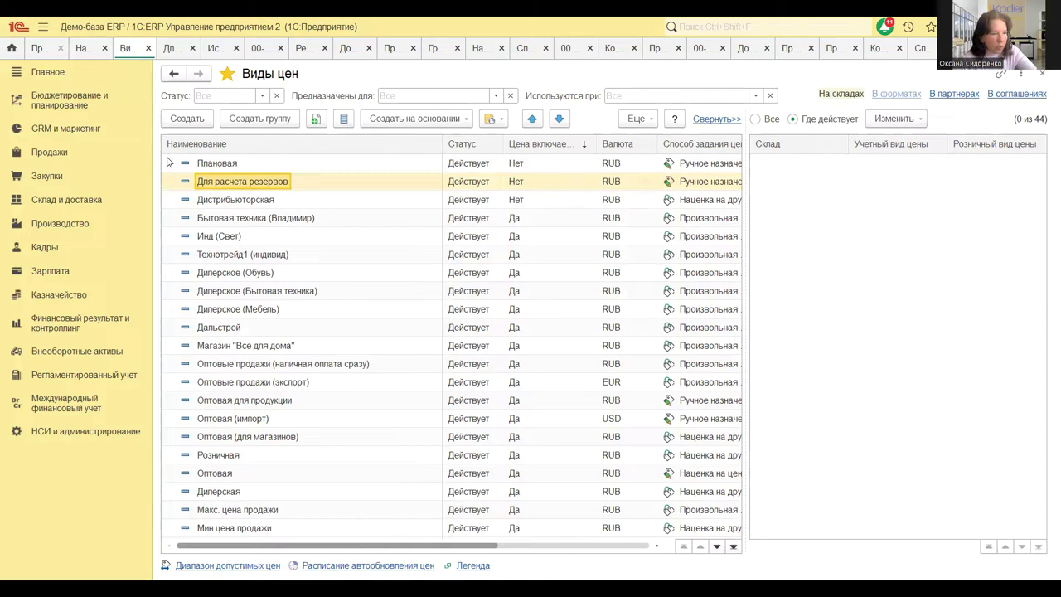
- Sort the price types list by Валюта and Статус, ending with a sort by Наименование
left_click(628, 144)
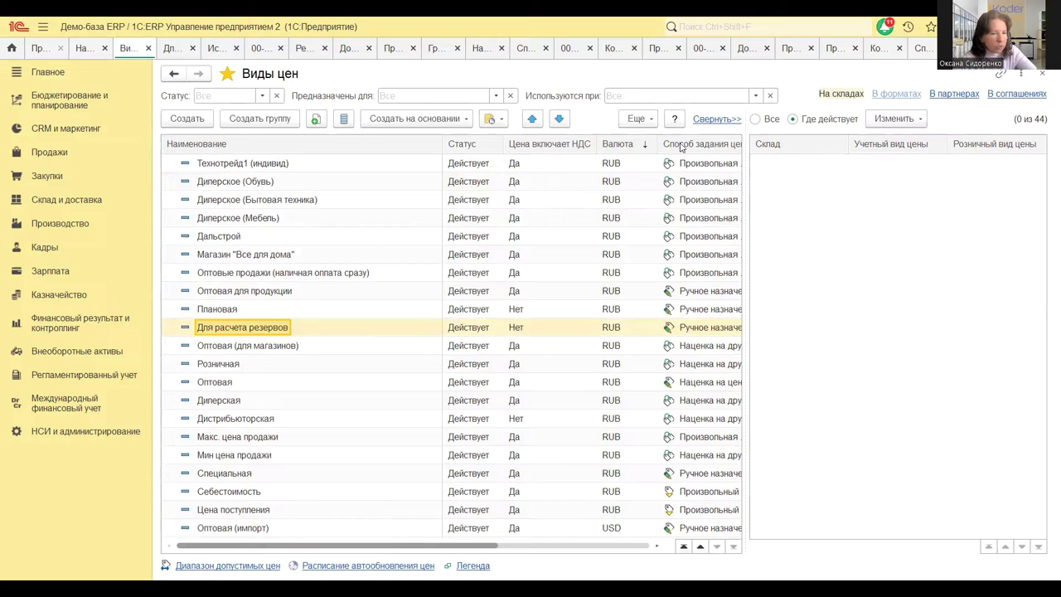
left_click(618, 146)
left_click(468, 143)
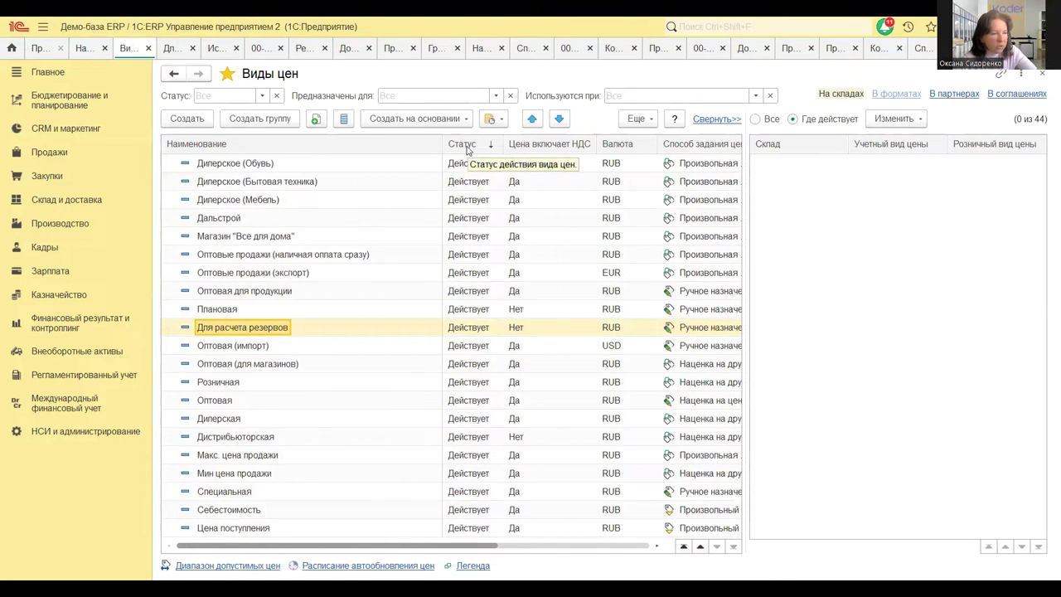
left_click(263, 145)
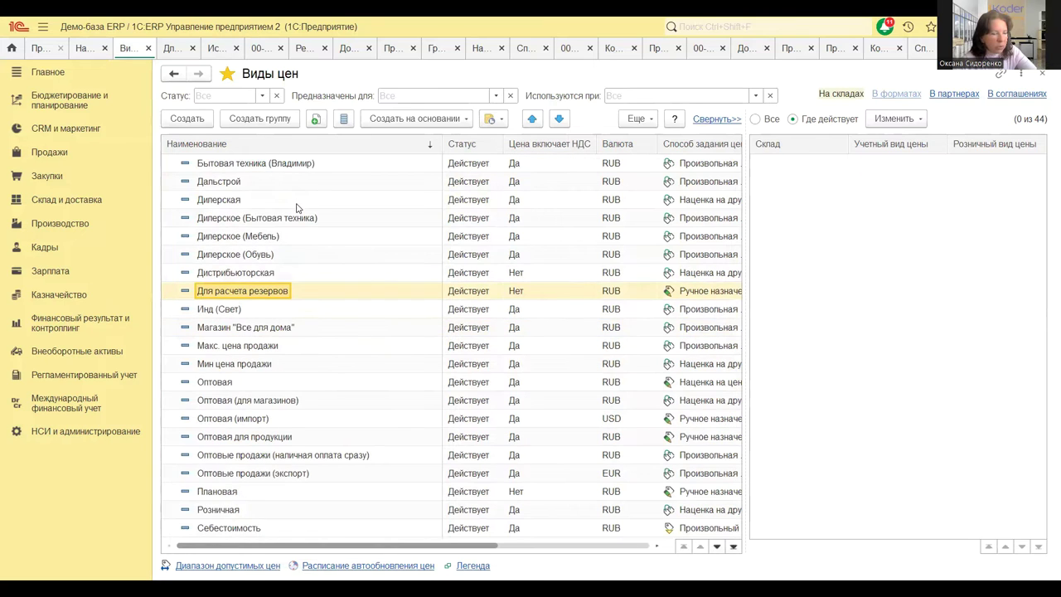
- Sort the price types by VAT inclusion, then view the Способ задания цены options for a new price type and close it unsaved
left_click(537, 146)
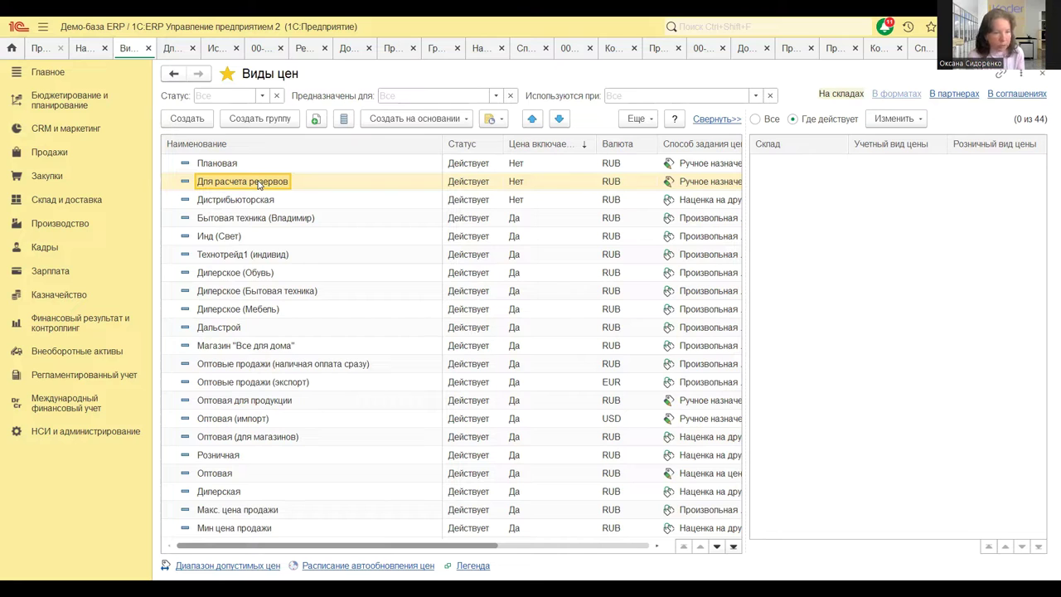
left_click(190, 121)
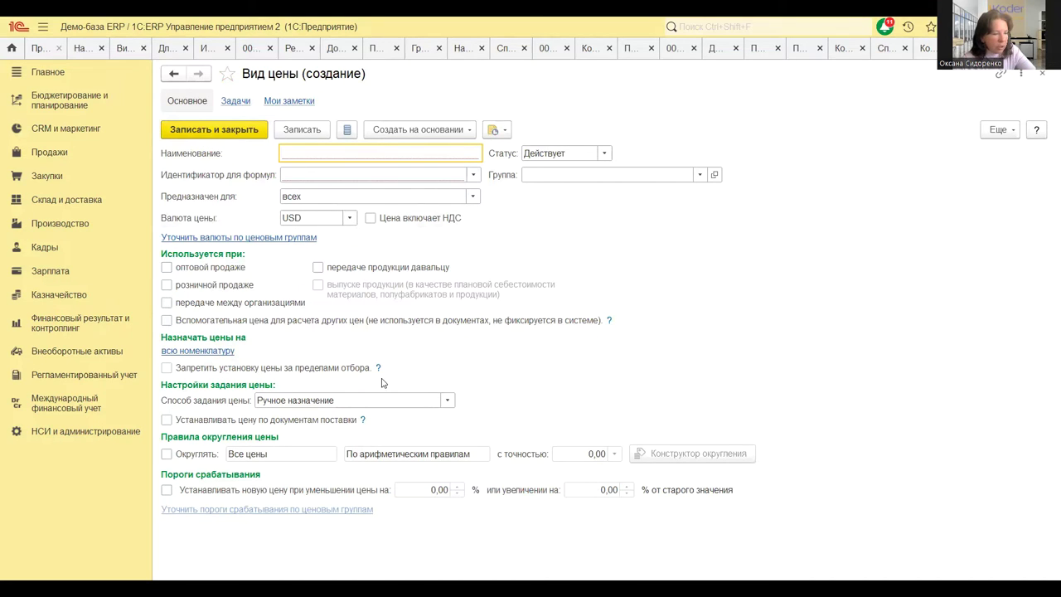
left_click(447, 400)
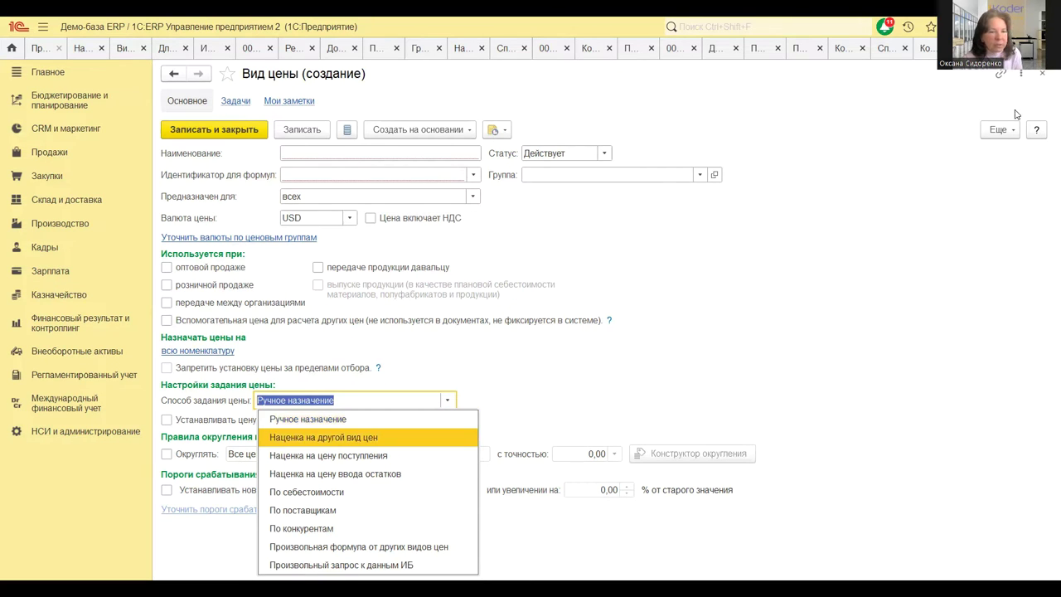
key("Escape")
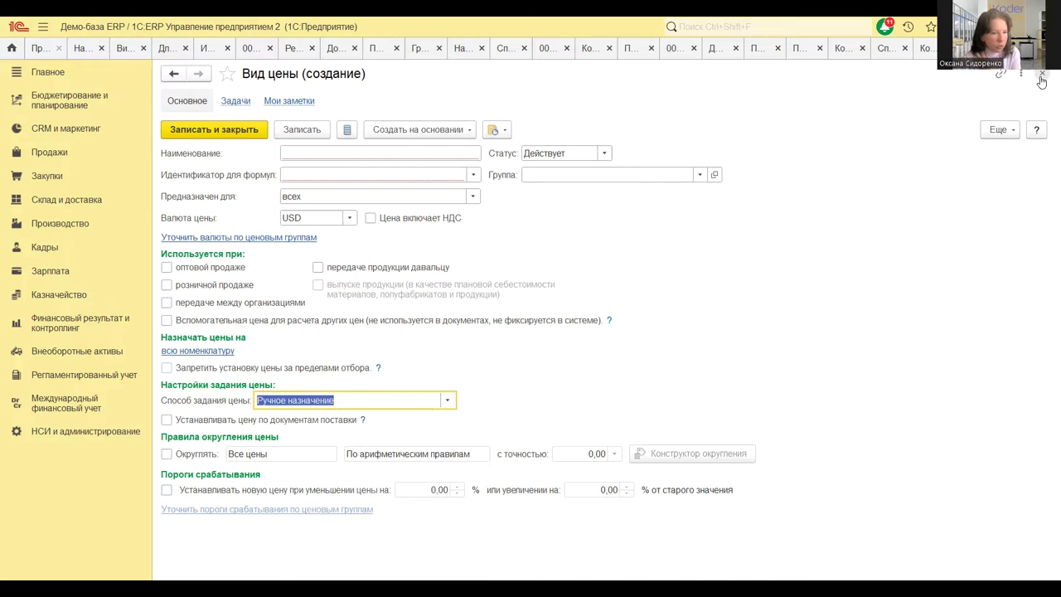
left_click(1041, 75)
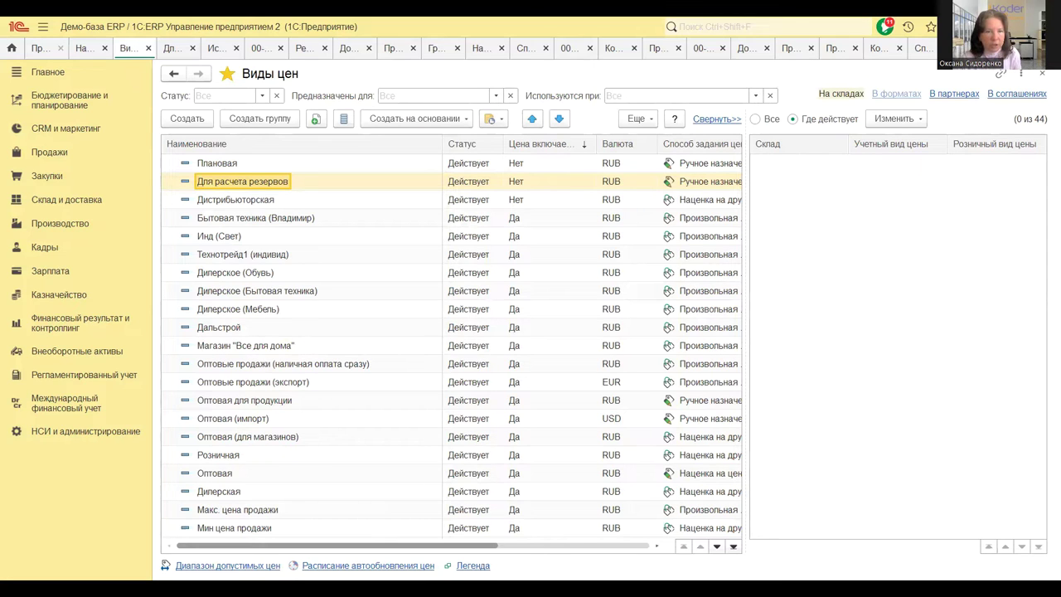
- Review the settings of the "Для расчета резервов" price type, then close it and the open price type, CRM settings and reserve rule windows
double_click(232, 188)
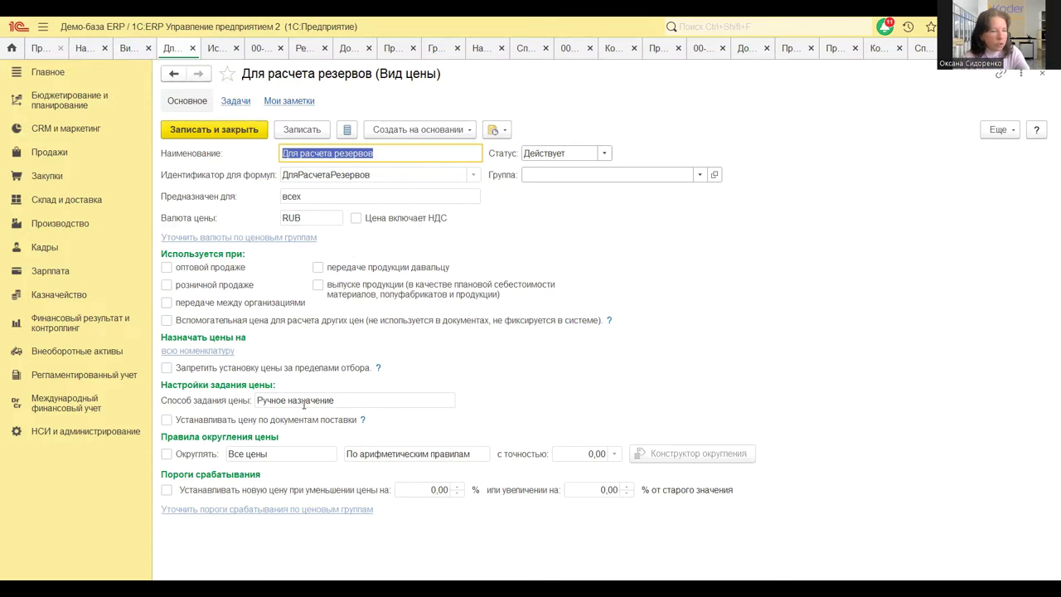
key("Escape")
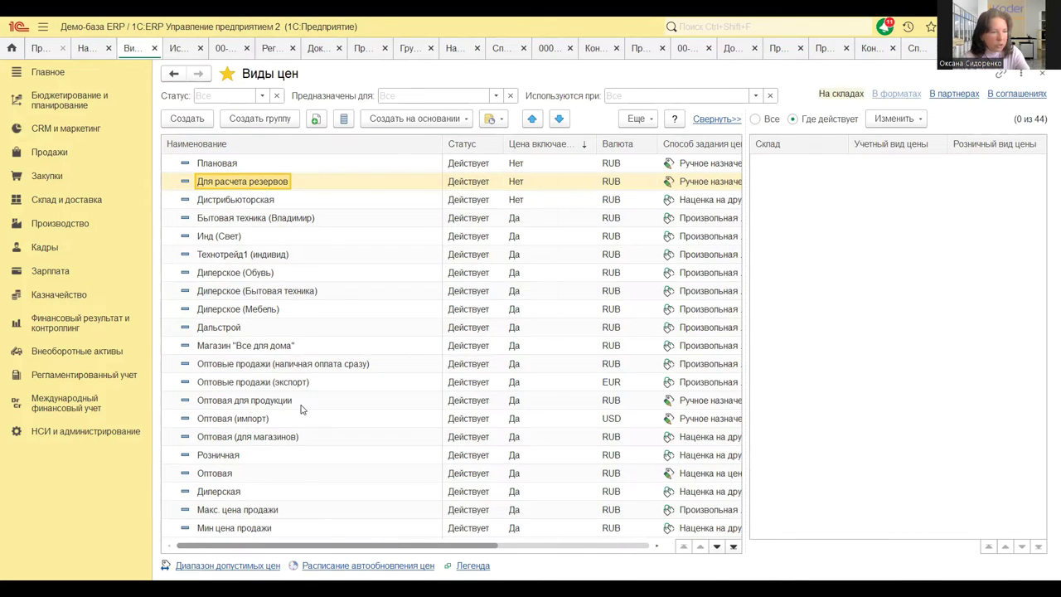
key("Escape")
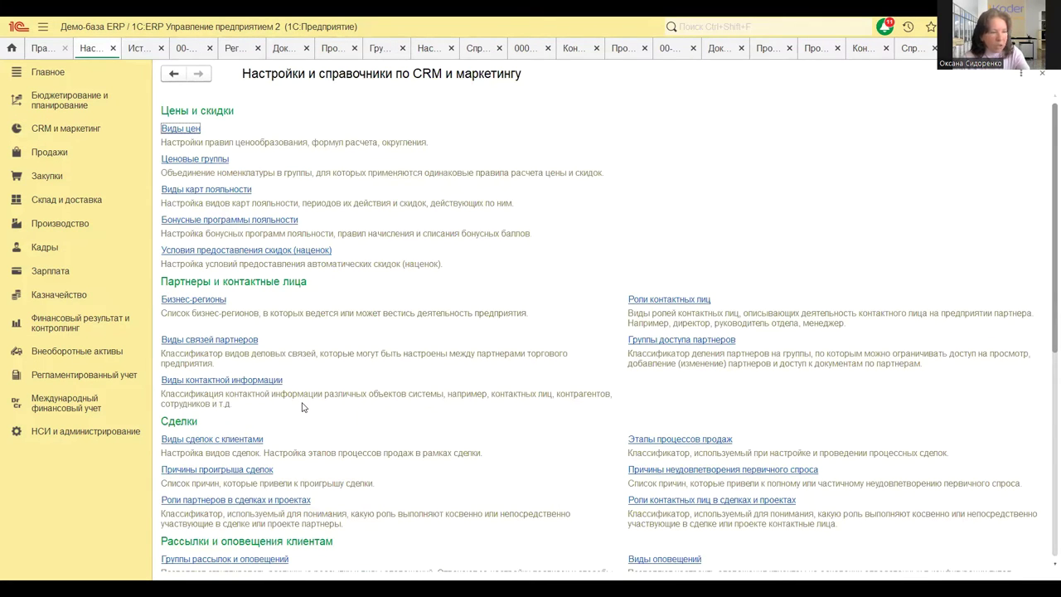
key("Escape")
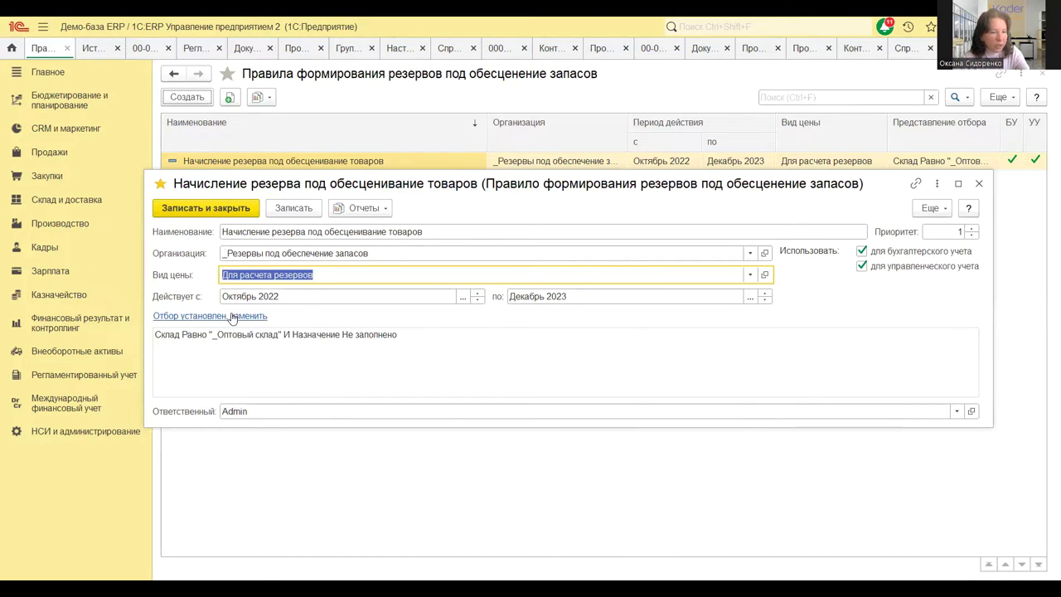
key("Escape")
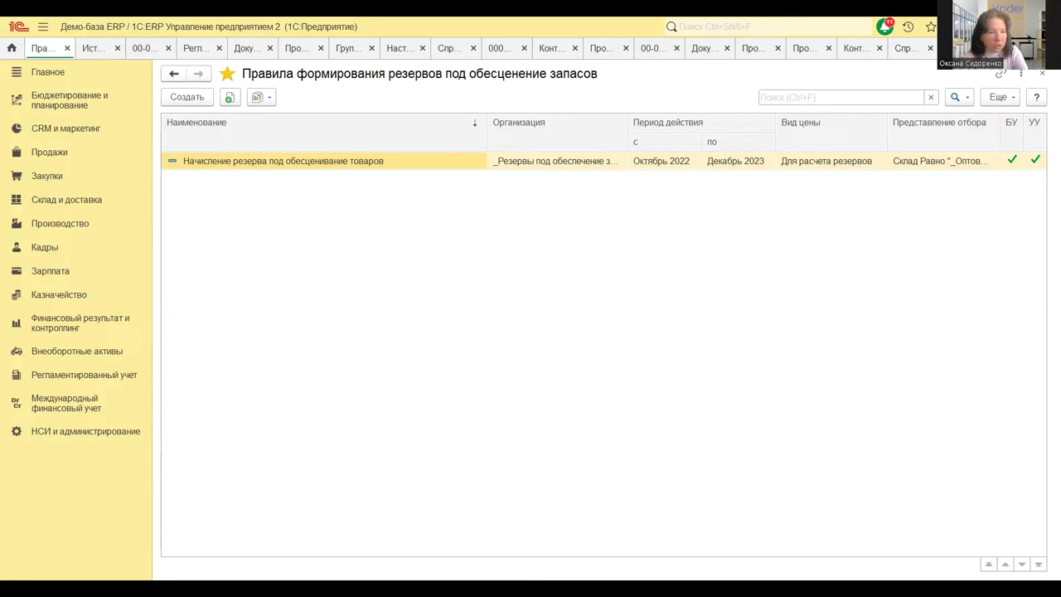
left_click(1043, 75)
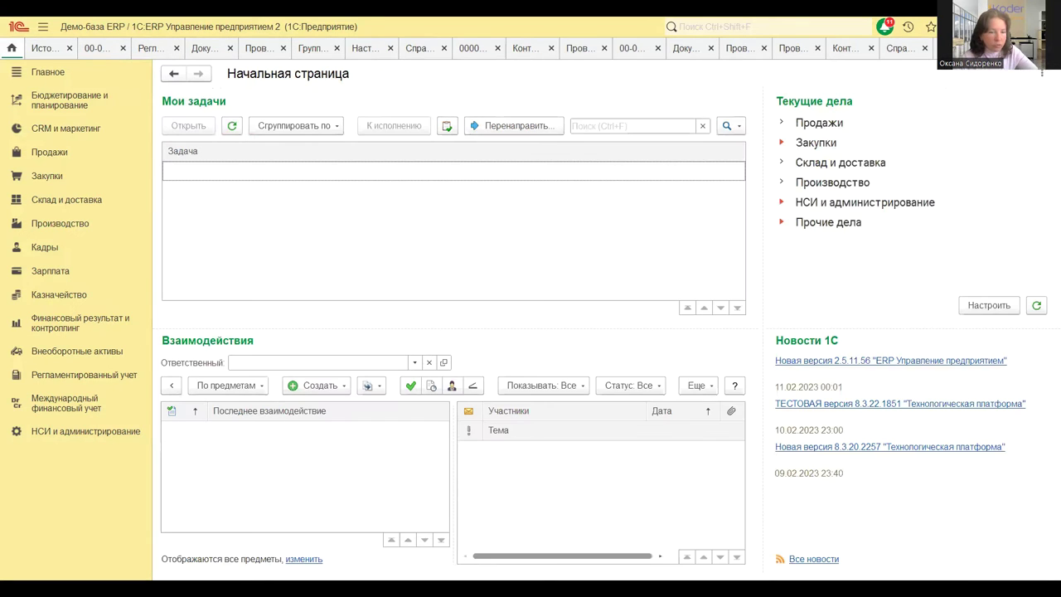
- Check the Режим технического специалиста option in the program parameters and close them without changes
left_click(953, 26)
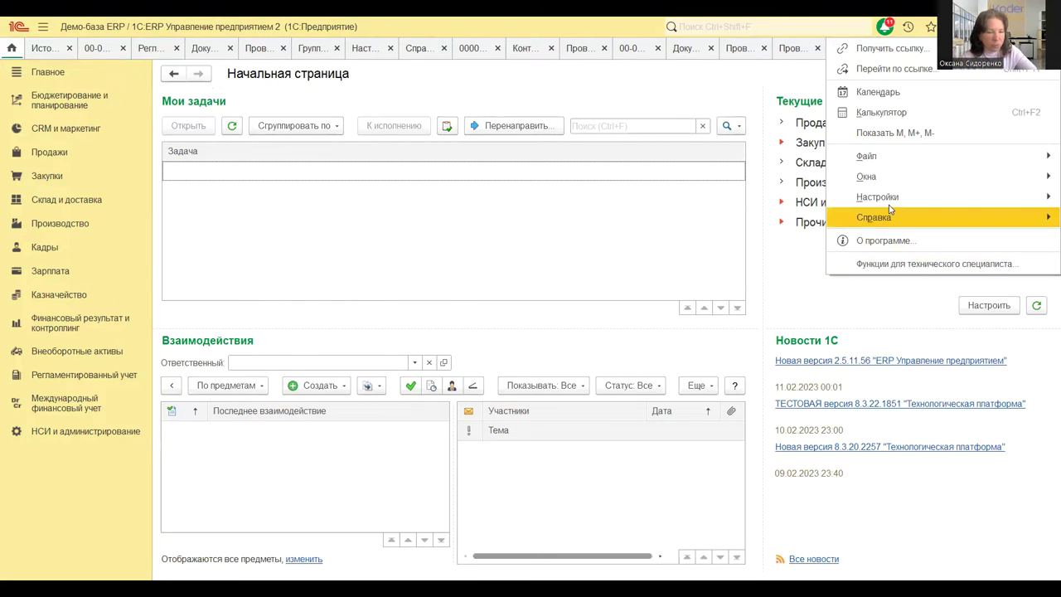
mouse_move(888, 201)
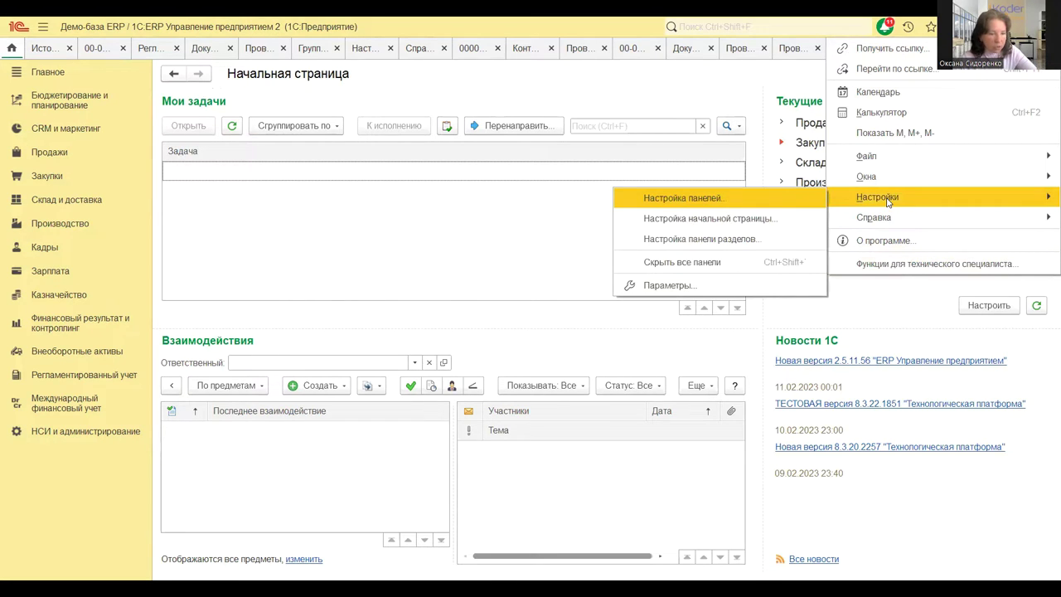
left_click(666, 285)
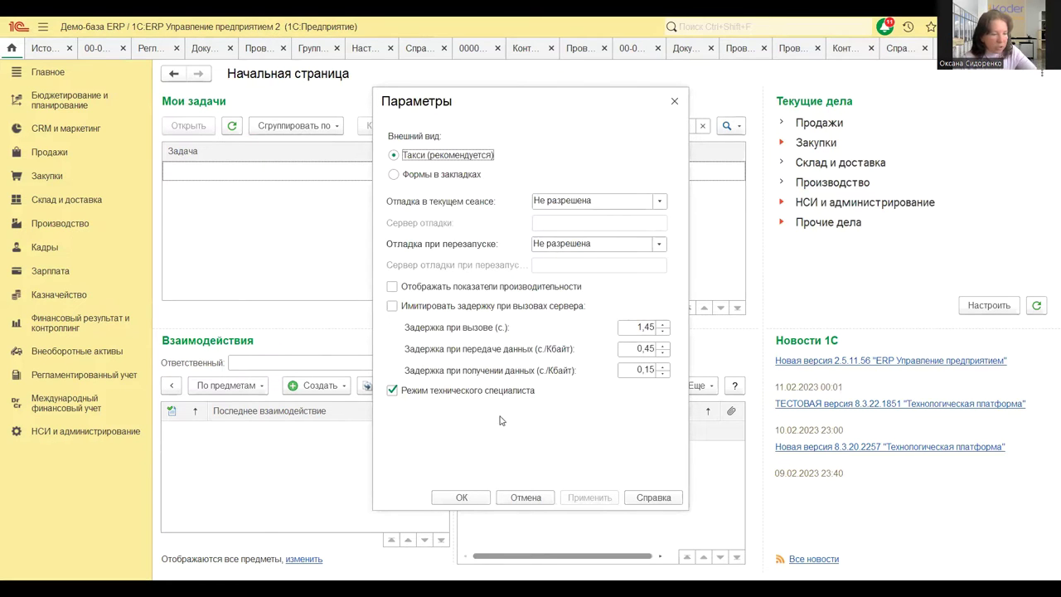
left_click(674, 101)
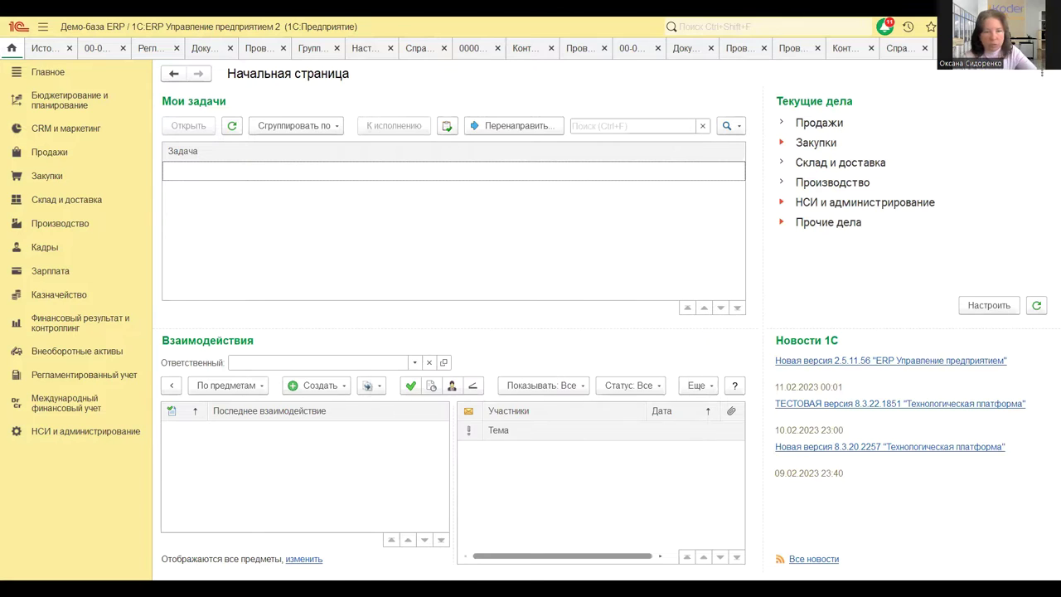
- Search the technical specialist functions for "установка" and open the Установка цен номенклатуры documents
left_click(953, 27)
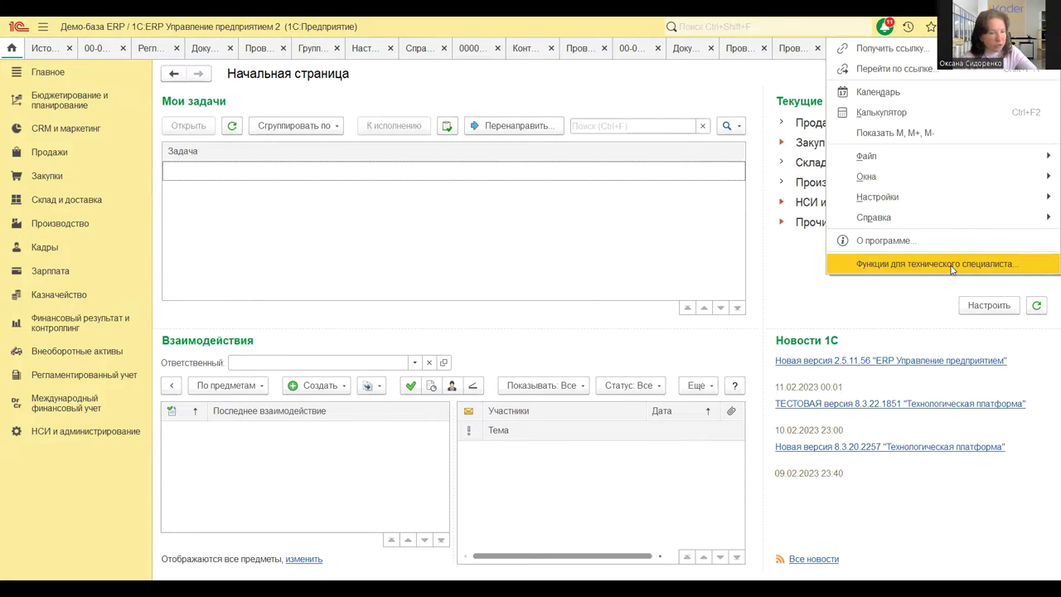
left_click(951, 265)
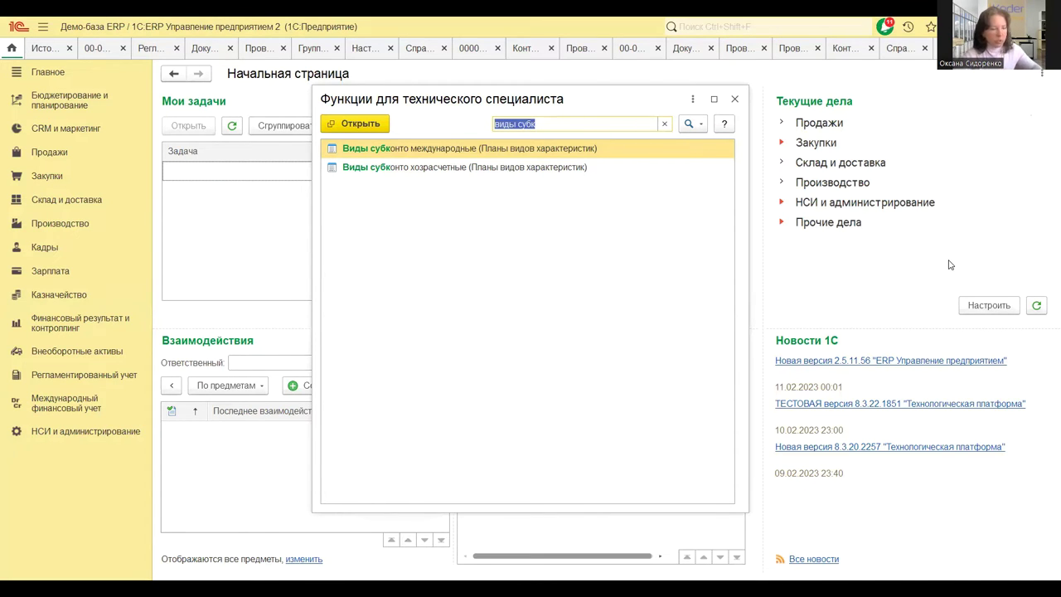
type("уст")
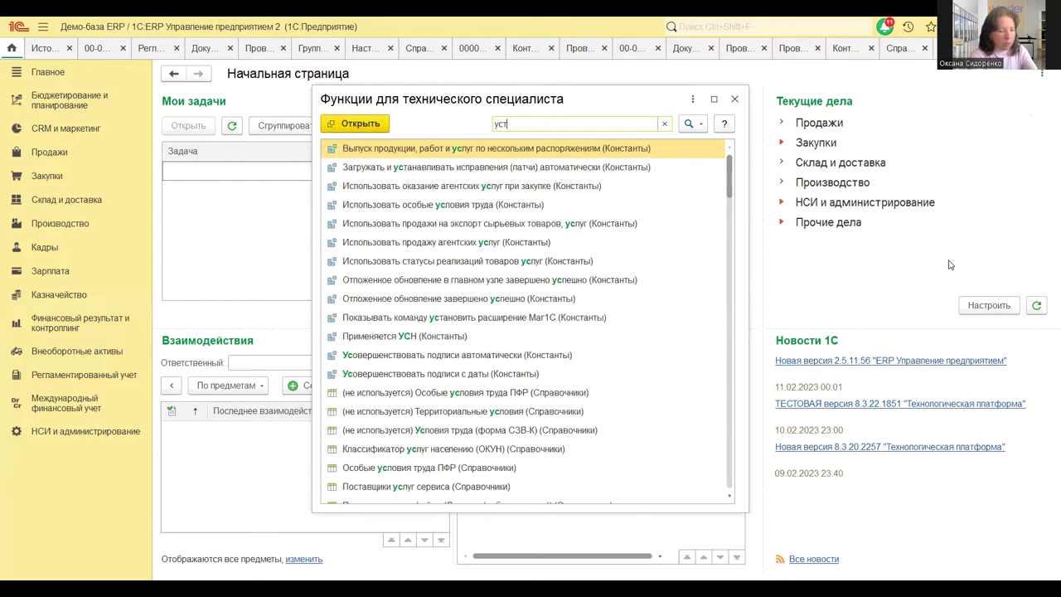
type("ановка")
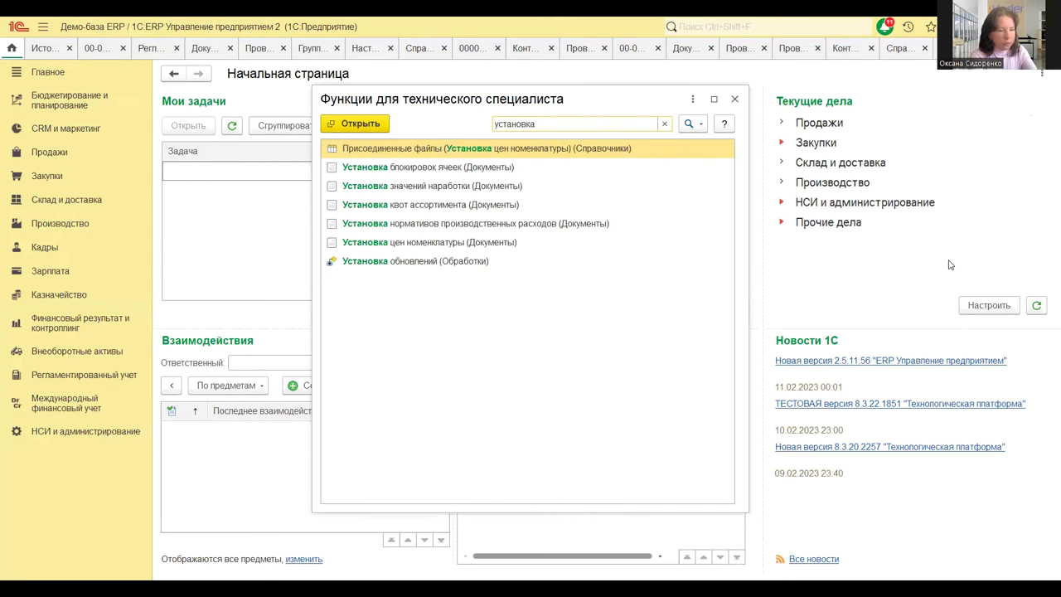
left_click(500, 245)
left_click(366, 122)
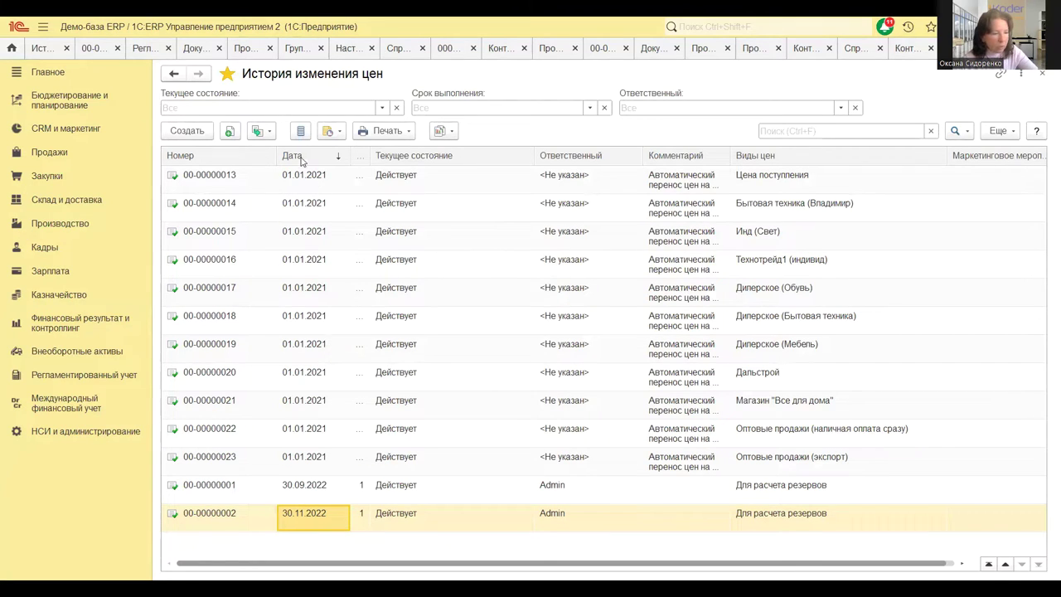
- Start a new price-setting document for the "Для расчета резервов" price type, proceed to its price entry table and discard the document
left_click(208, 131)
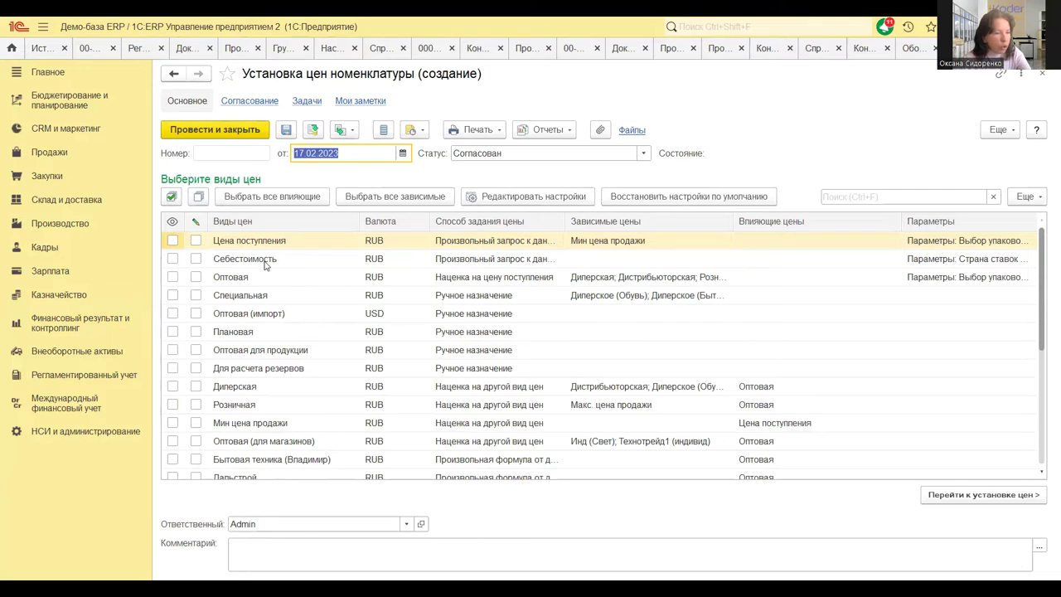
left_click(172, 367)
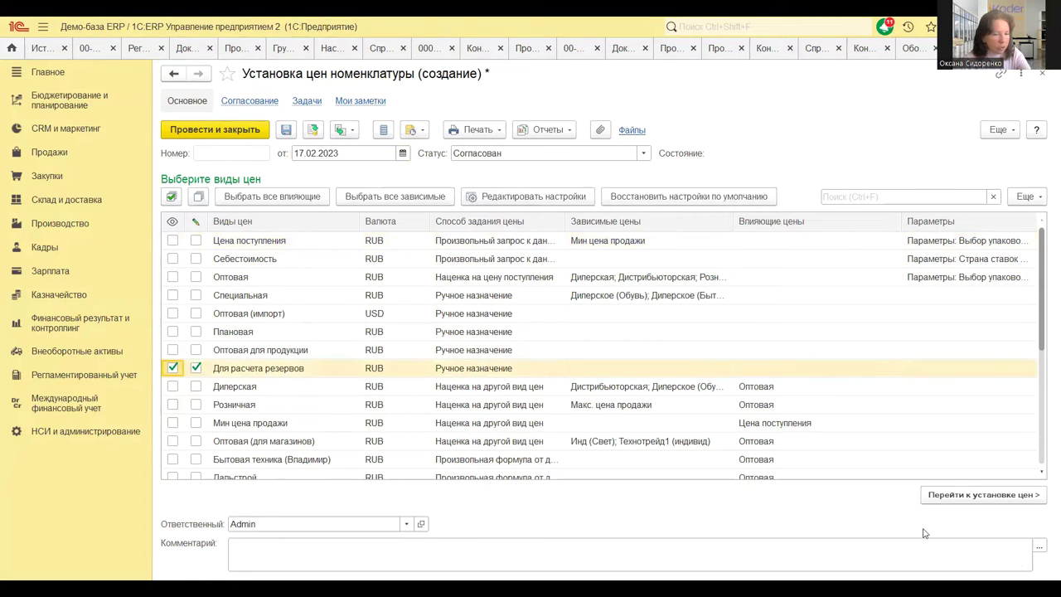
left_click(1016, 498)
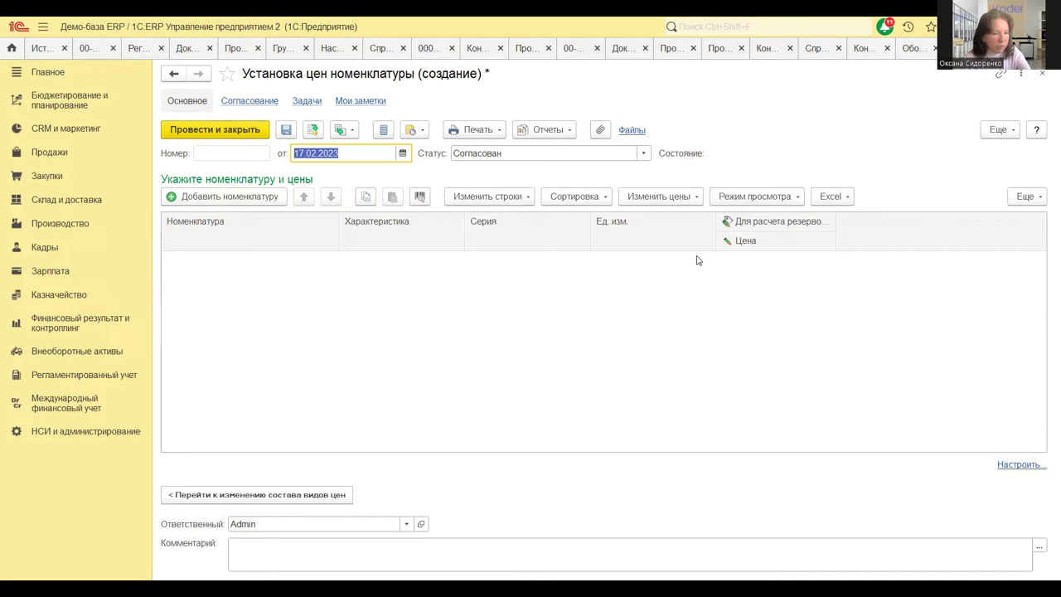
key("Escape")
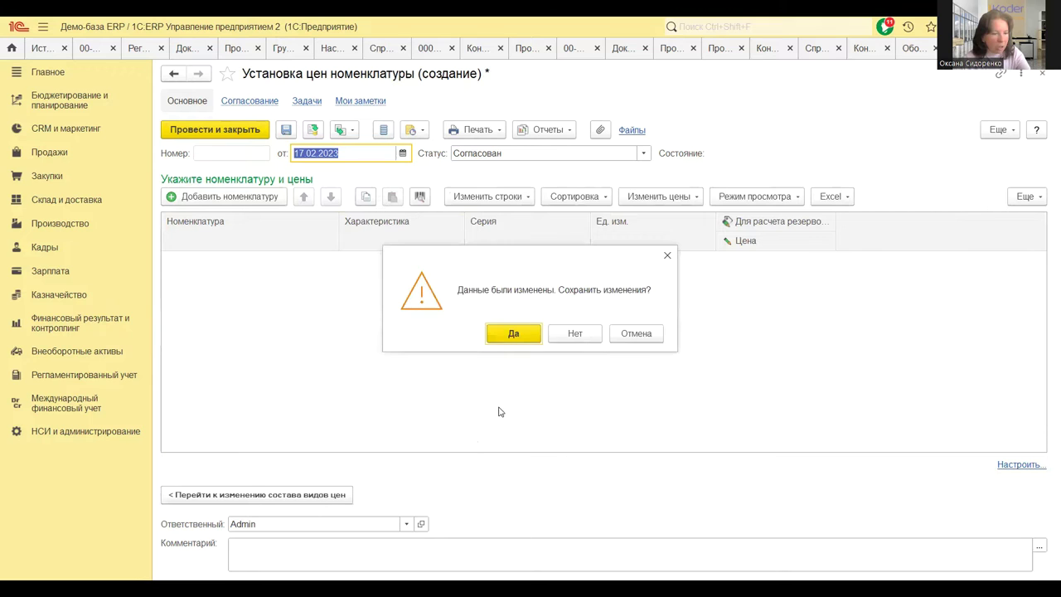
left_click(575, 331)
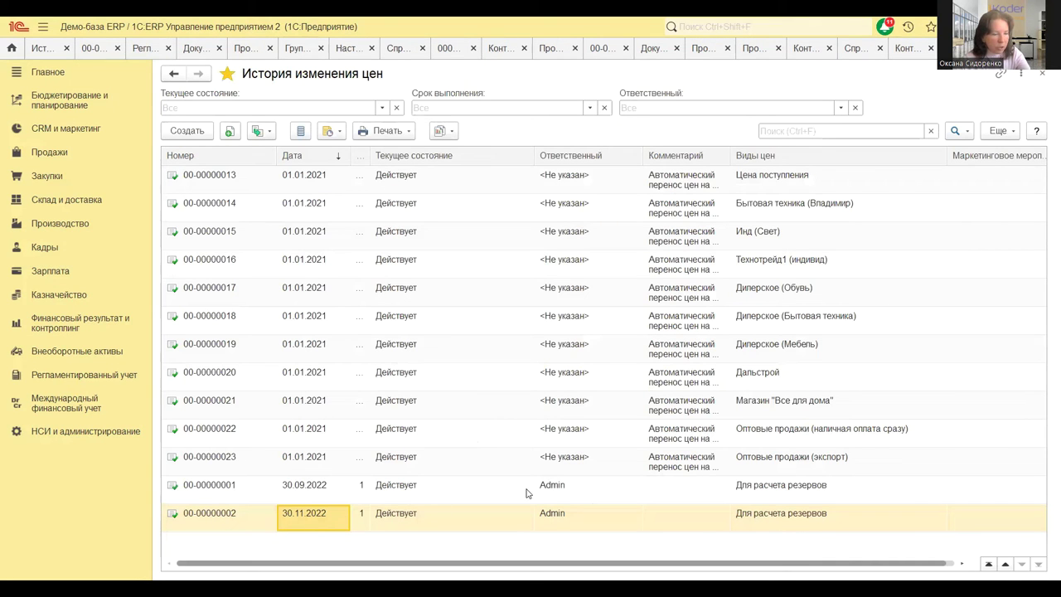
- Review the reserve calculation prices of _Товар 1 to _Товар 5 in the price-setting document dated 30.09.2022 and close it
left_click(389, 487)
double_click(314, 488)
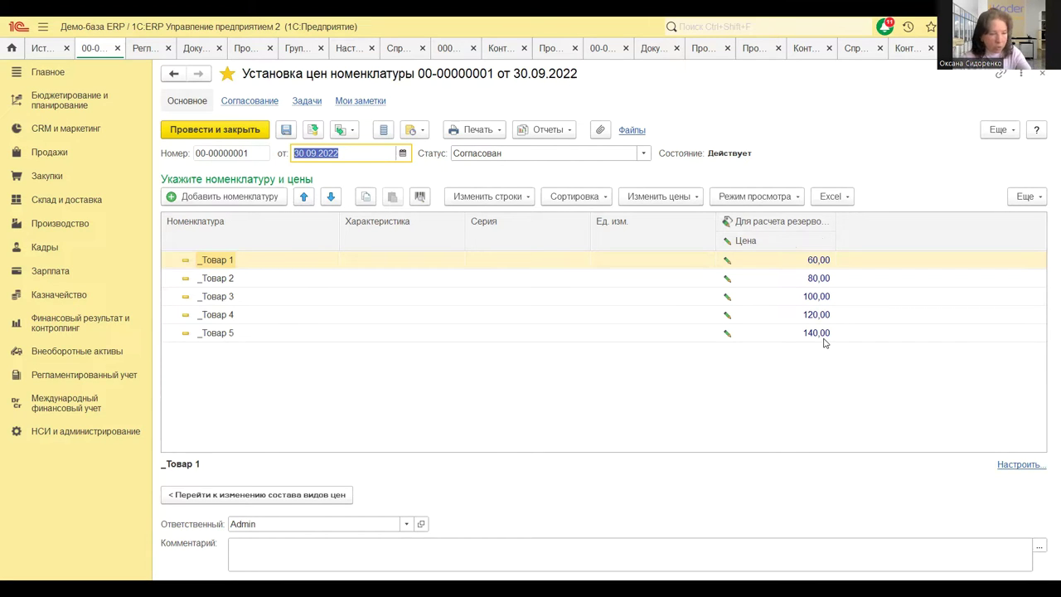
key("Escape")
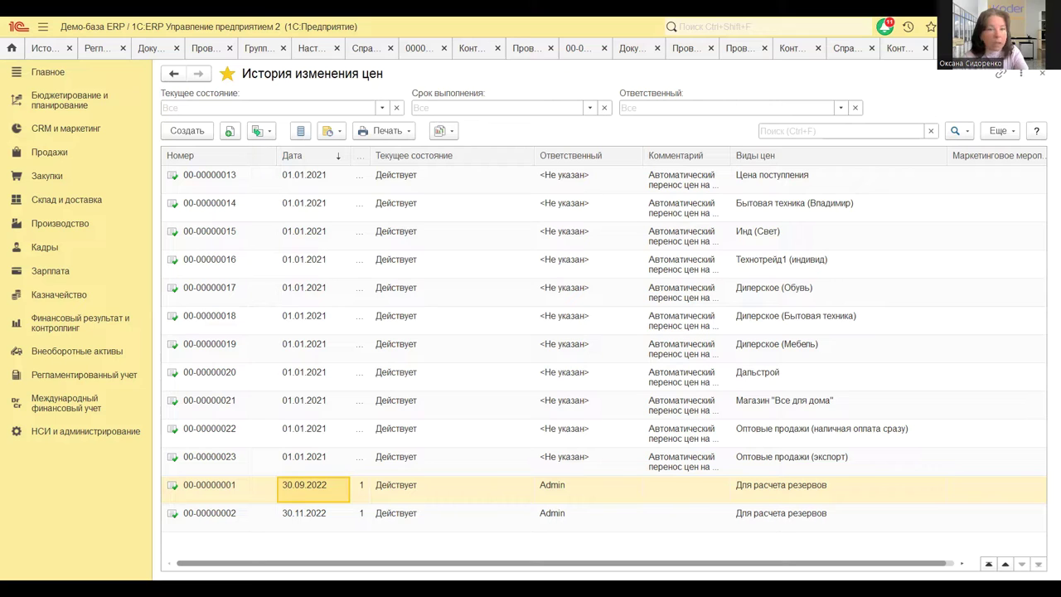
- Open the month-end closing operations for Октябрь 2022, compare them with Сентябрь 2022 and return to Октябрь 2022
left_click(49, 325)
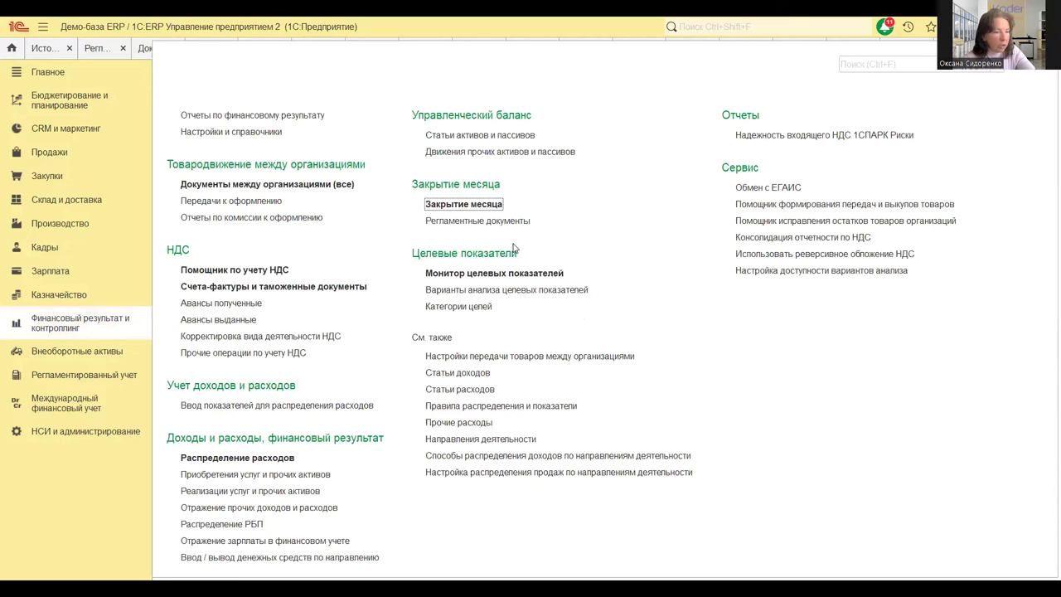
left_click(463, 206)
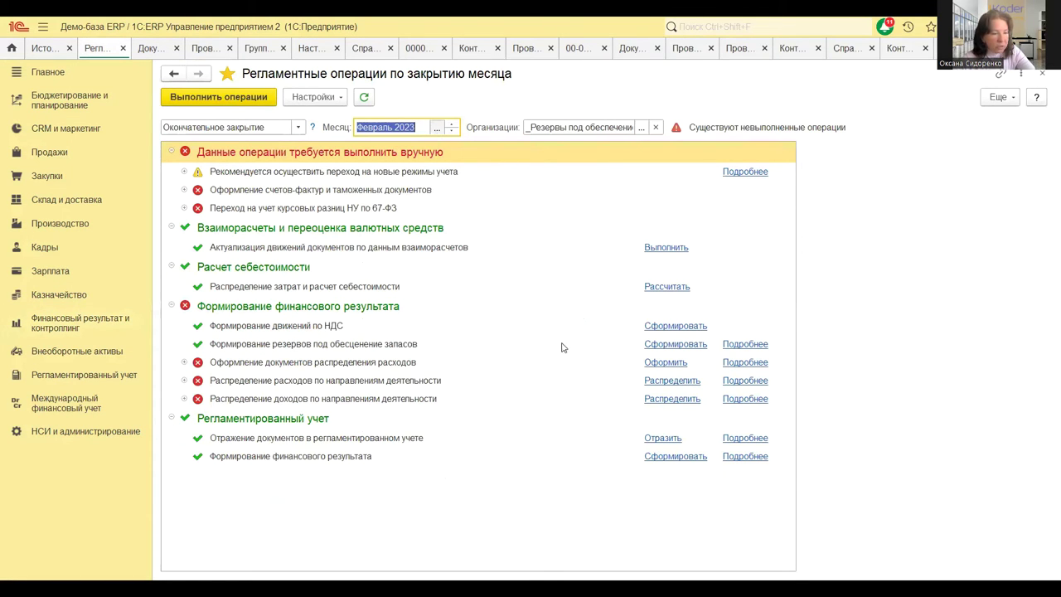
key("F4")
left_click(625, 337)
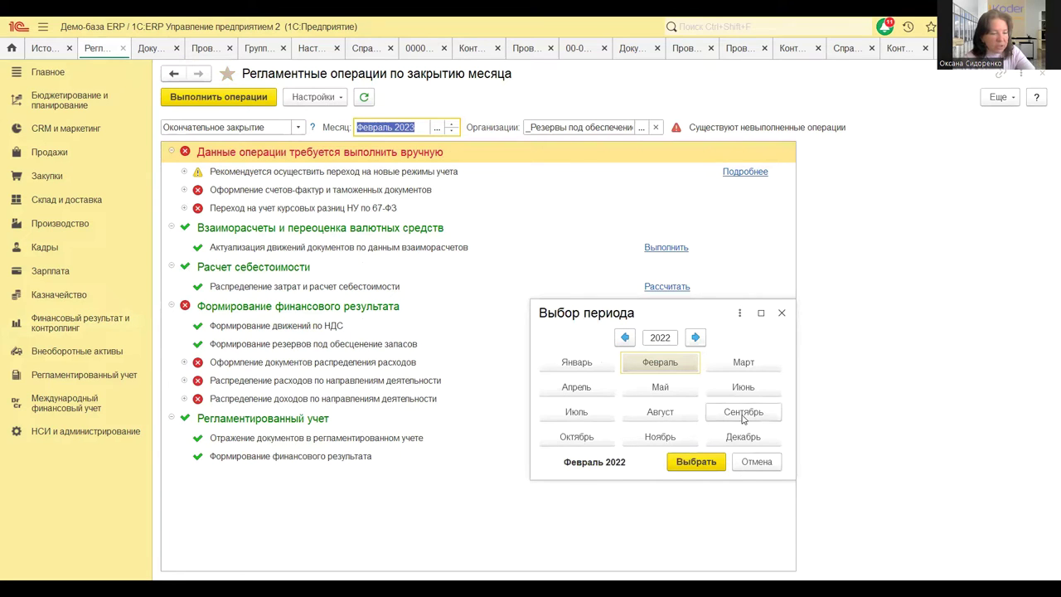
left_click(576, 436)
left_click(696, 462)
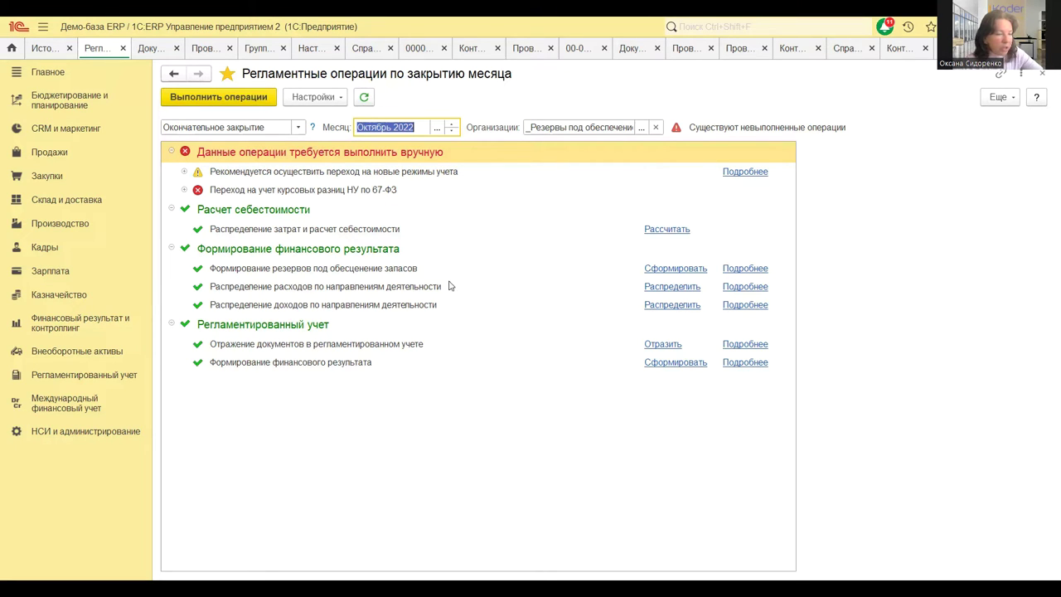
left_click(452, 131)
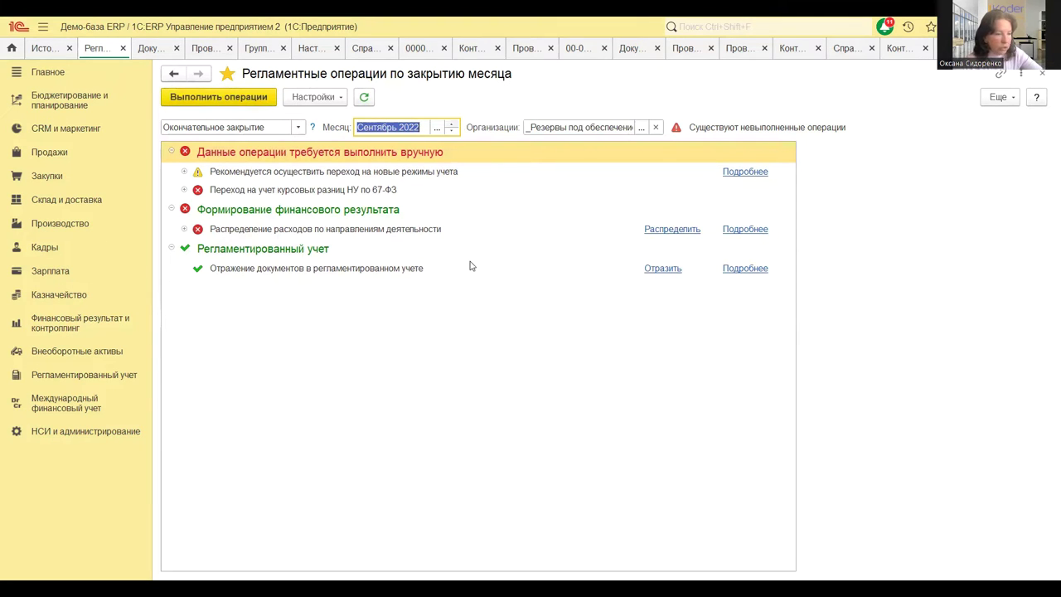
left_click(453, 124)
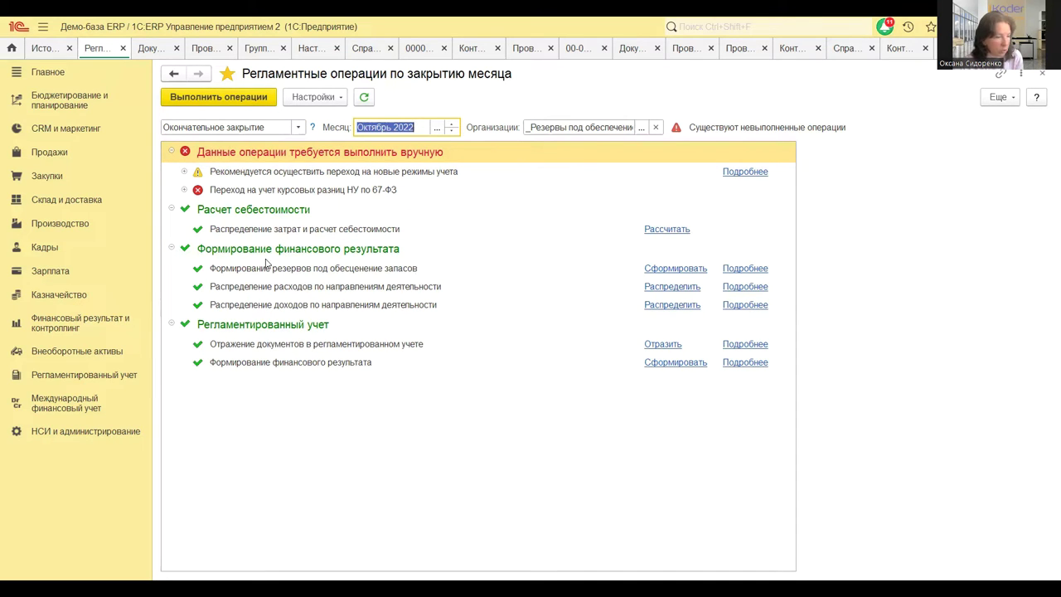
- Open the October document behind Формирование резервов под обесценение запасов and view its regulated accounting entries
left_click(756, 271)
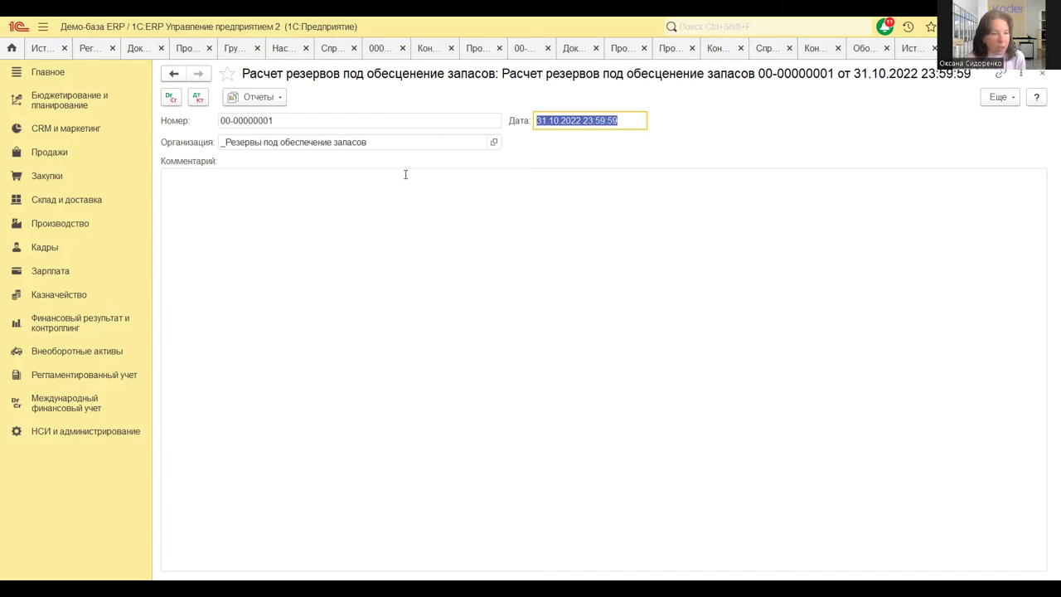
left_click(198, 98)
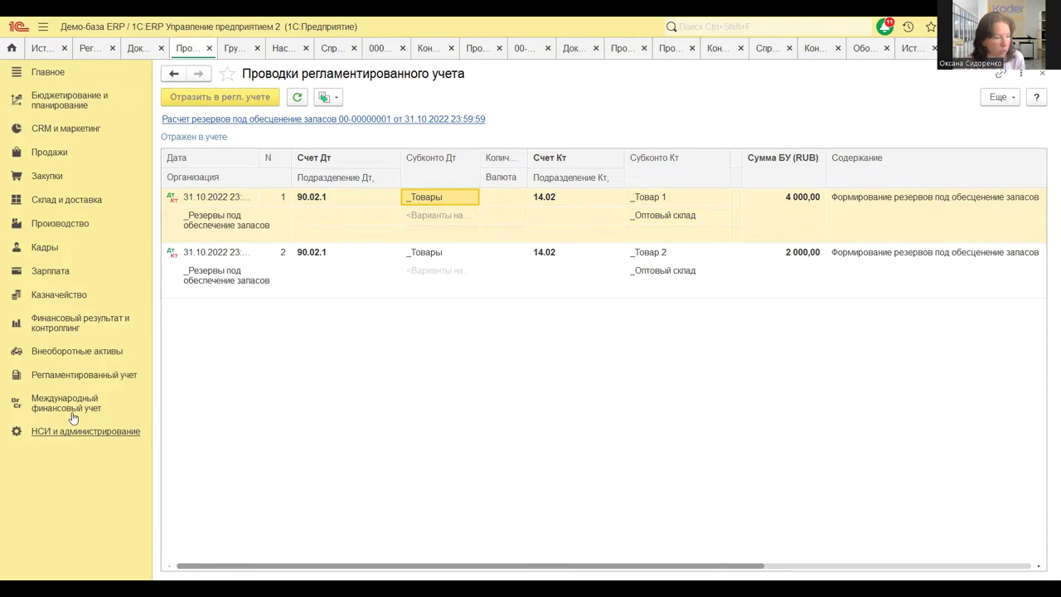
- Open the _Товары group among the item financial accounting groups in the regulated accounting settings and catalogs
left_click(75, 376)
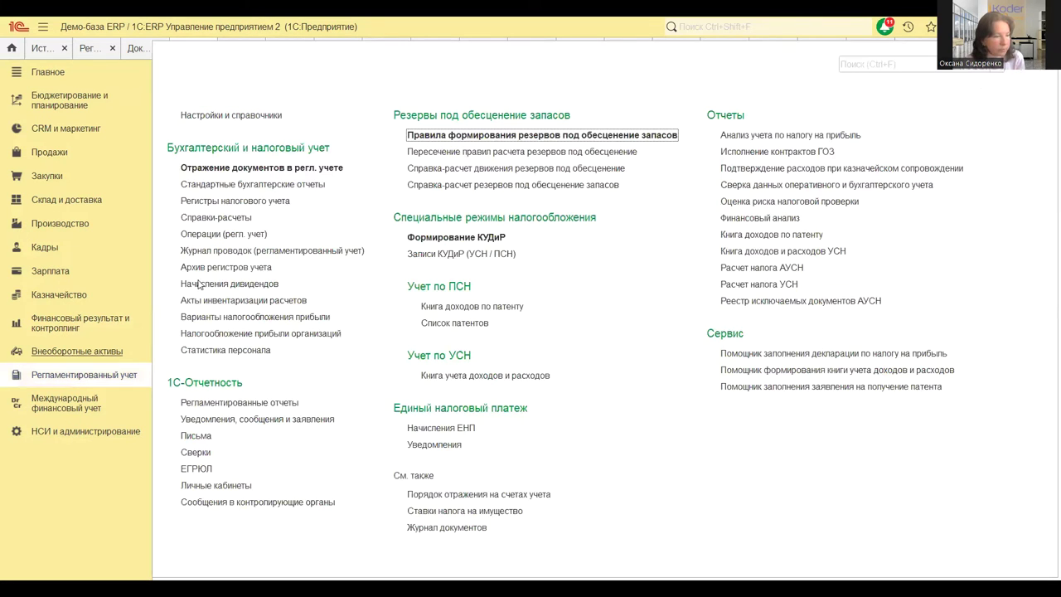
left_click(209, 116)
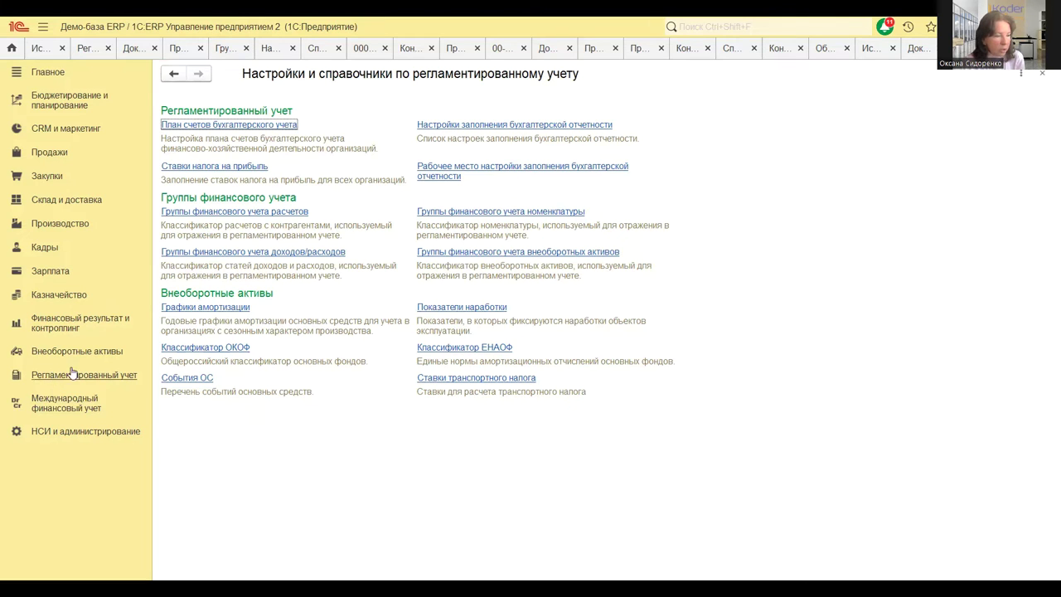
left_click(501, 215)
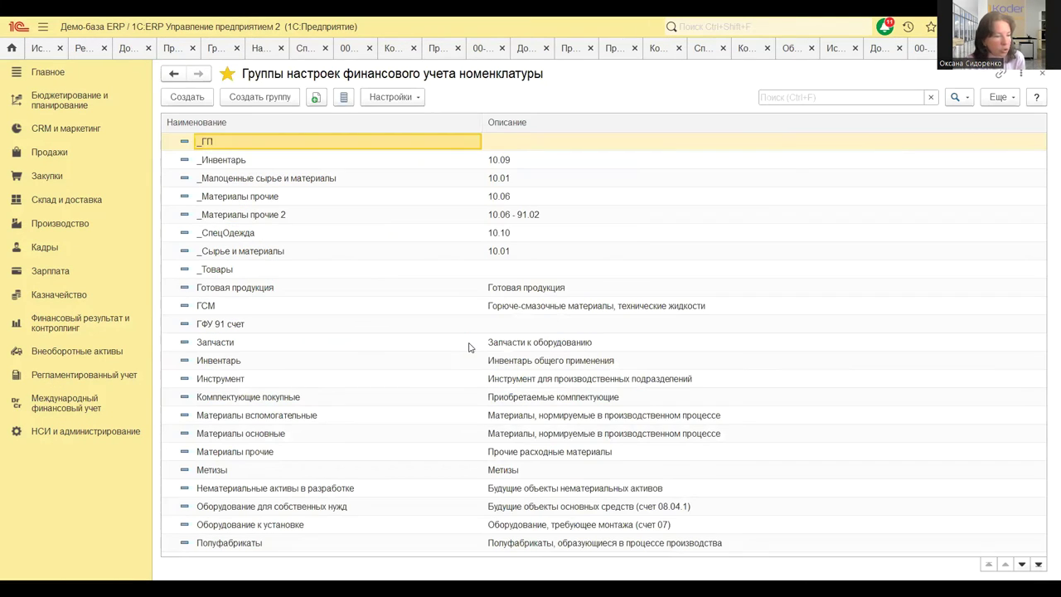
left_click(276, 273)
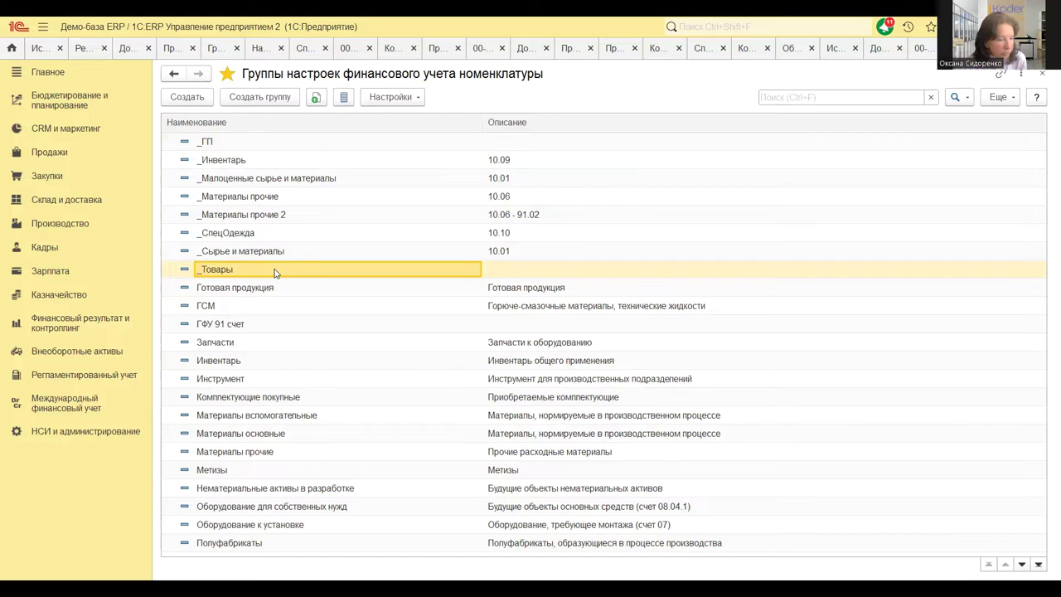
double_click(278, 268)
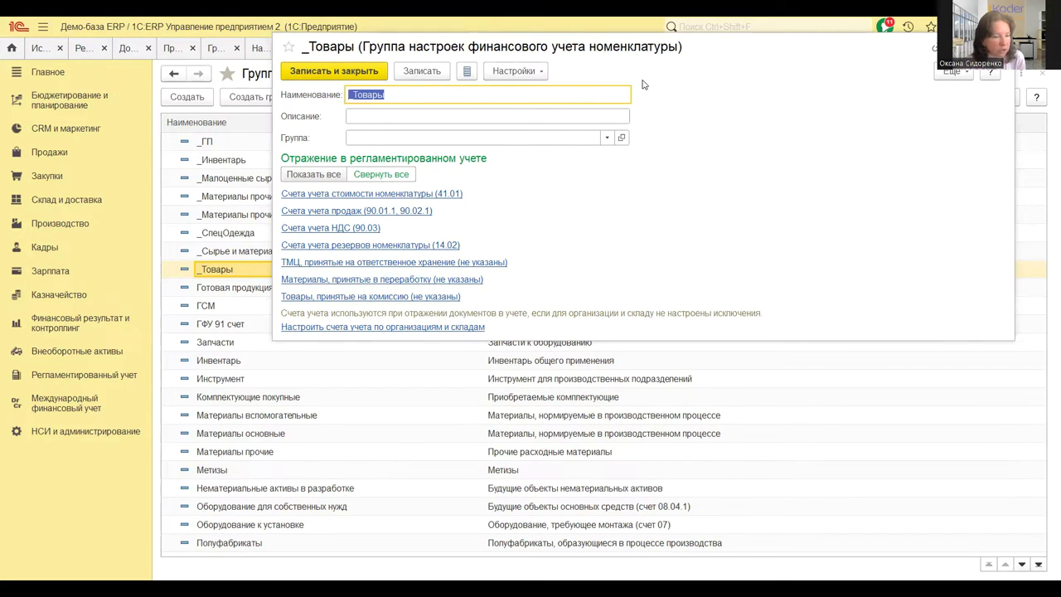
- Examine accounts 14.01, 14.02 and 14.03 offered for the group's warehouse reserve account and close the account list without choosing
left_click(296, 249)
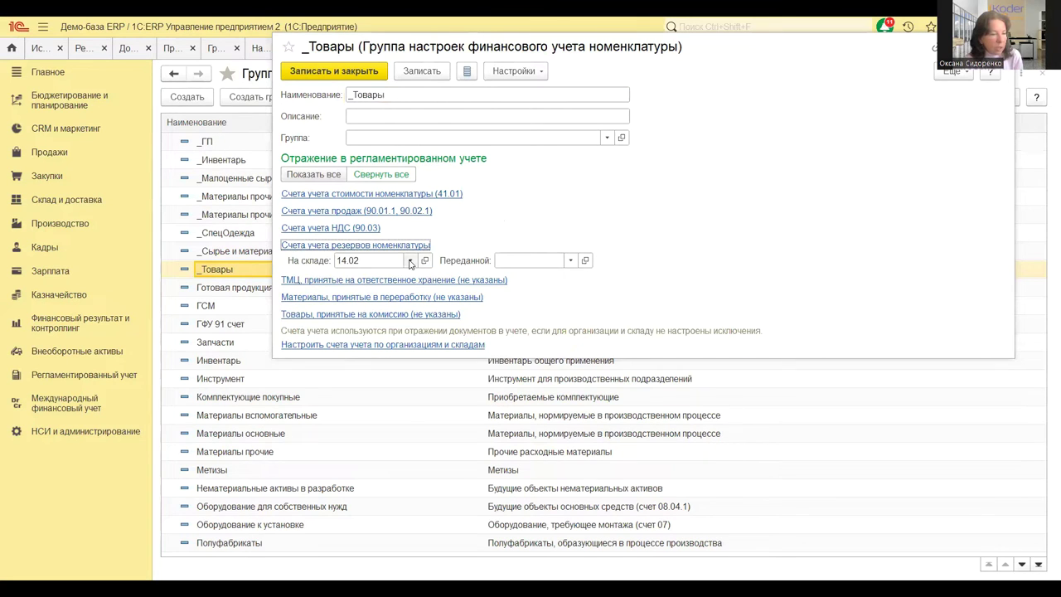
left_click(410, 260)
left_click(359, 332)
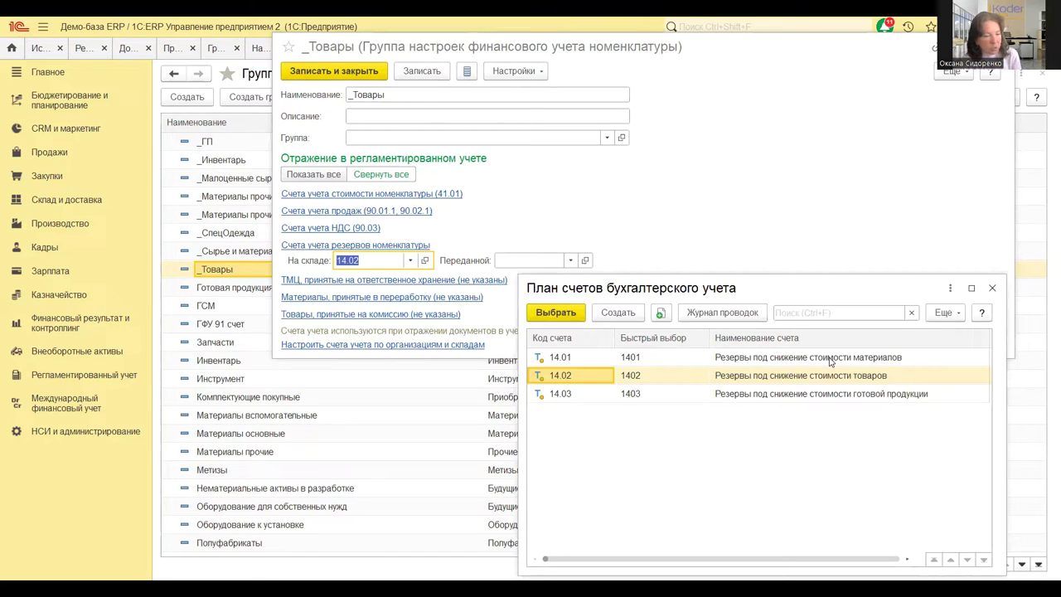
left_click(829, 358)
left_click(830, 377)
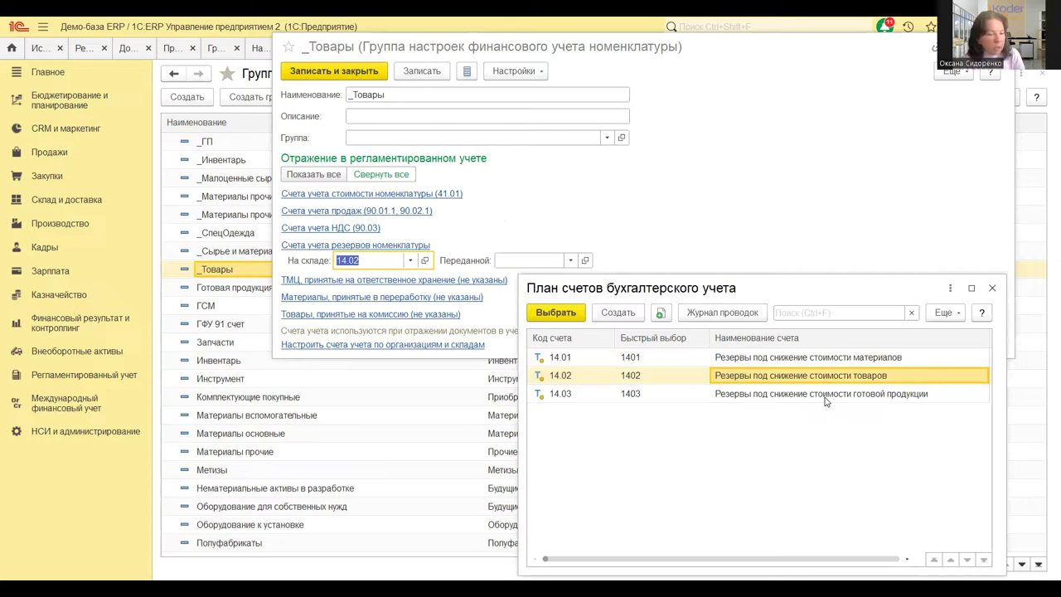
left_click(825, 397)
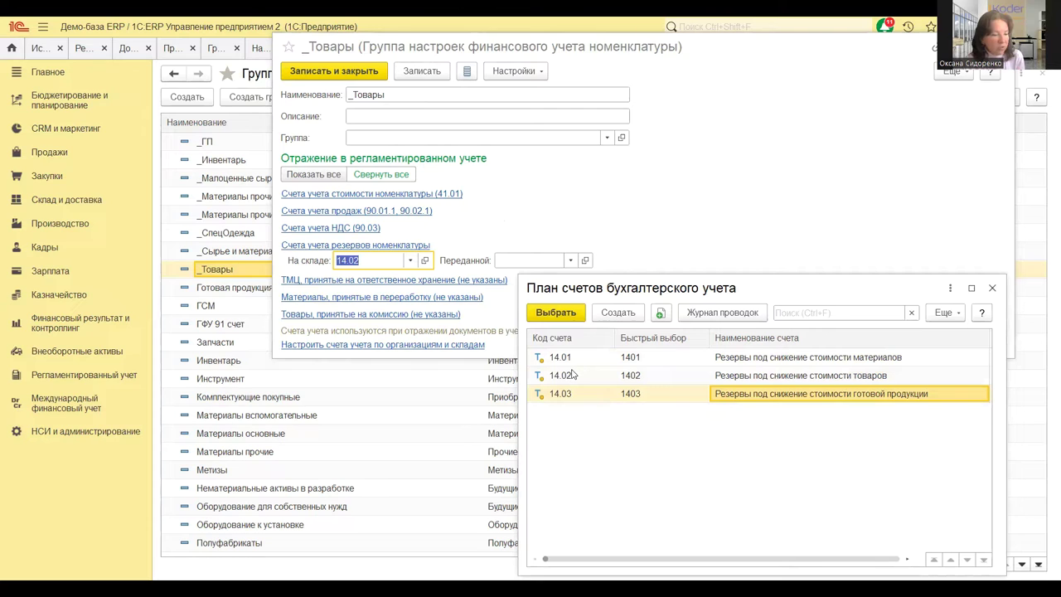
left_click(993, 289)
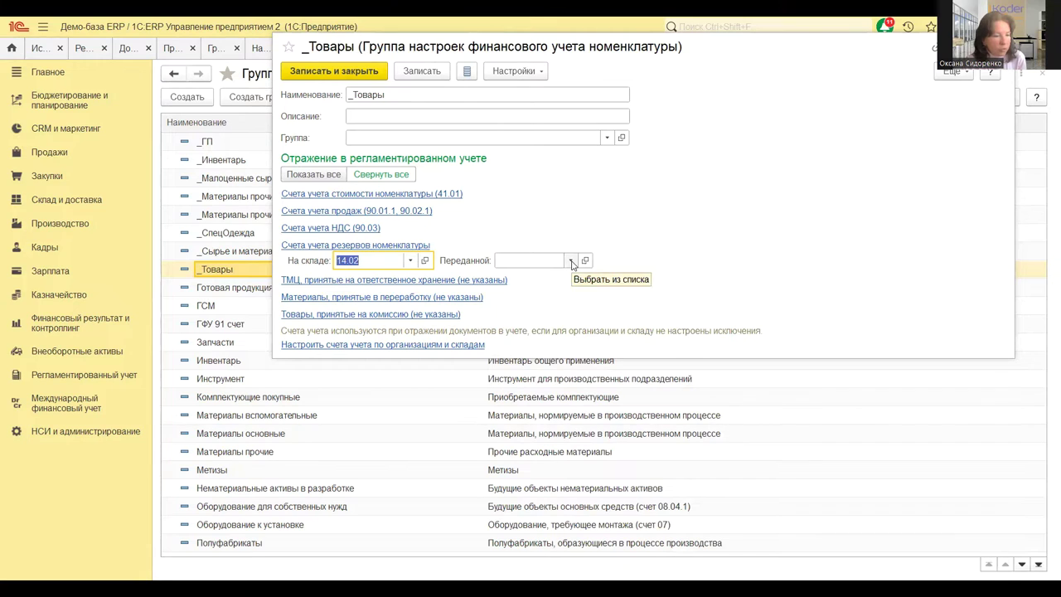
- Examine the accounts offered for the reserve account of transferred items (Переданной) and close the list without choosing
left_click(571, 262)
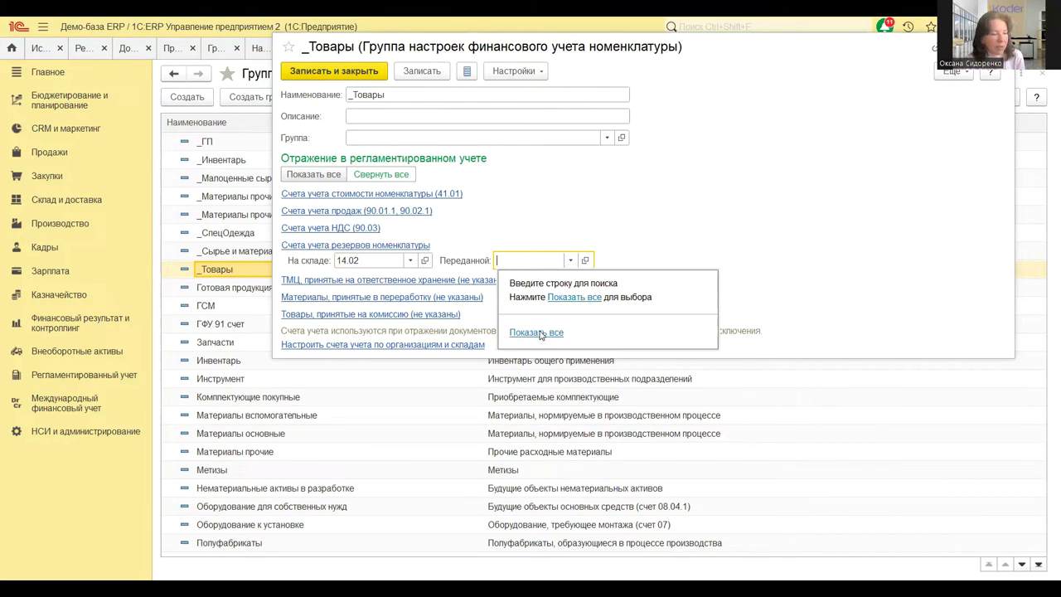
left_click(537, 332)
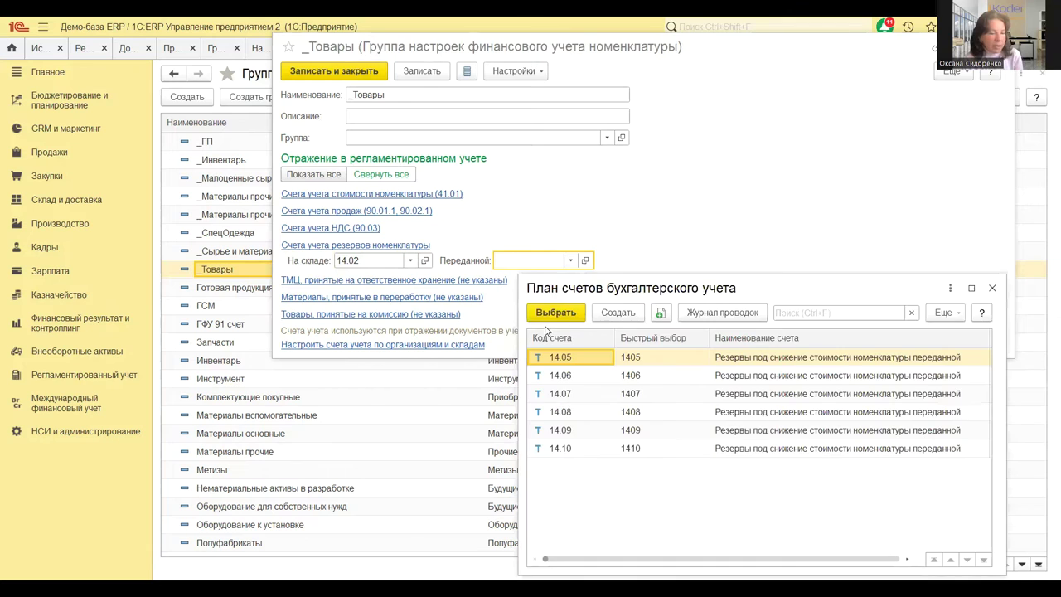
left_click(992, 289)
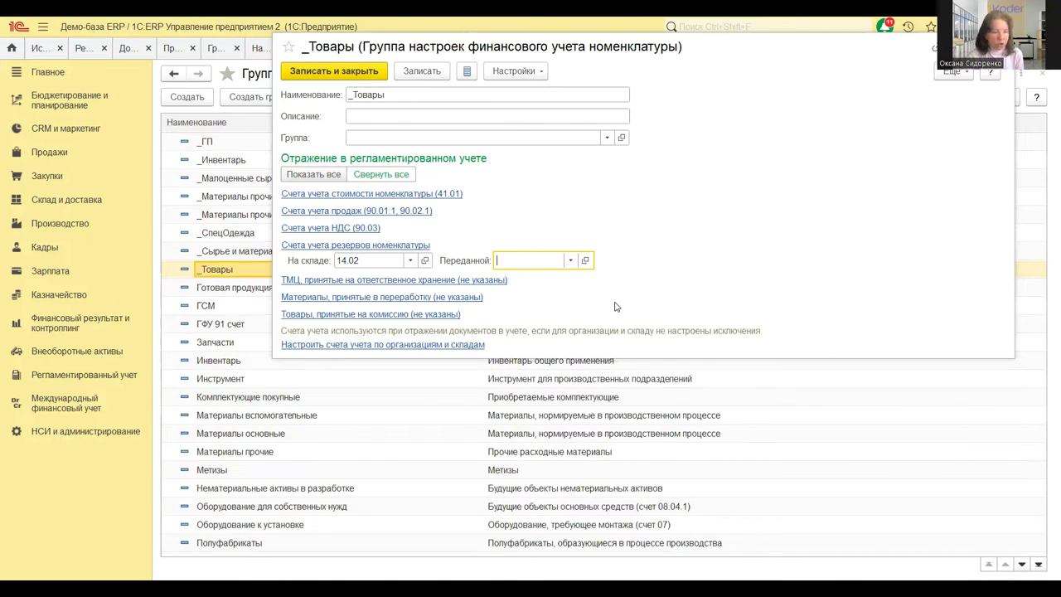
- Expand the item cost accounts and the sales accounts of the _Товары group for review
left_click(393, 195)
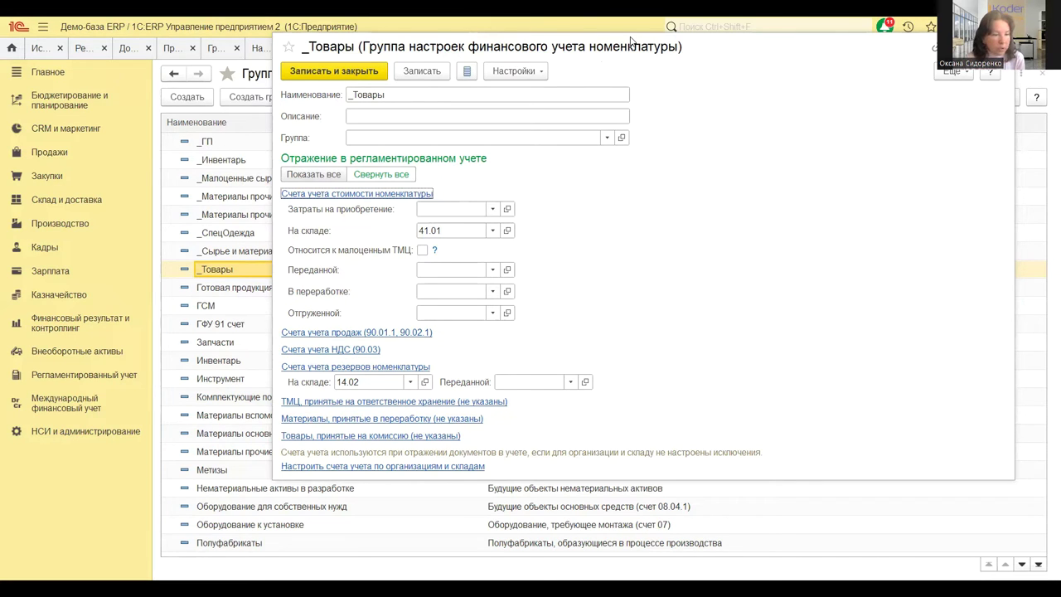
left_click_drag(632, 40, 637, 203)
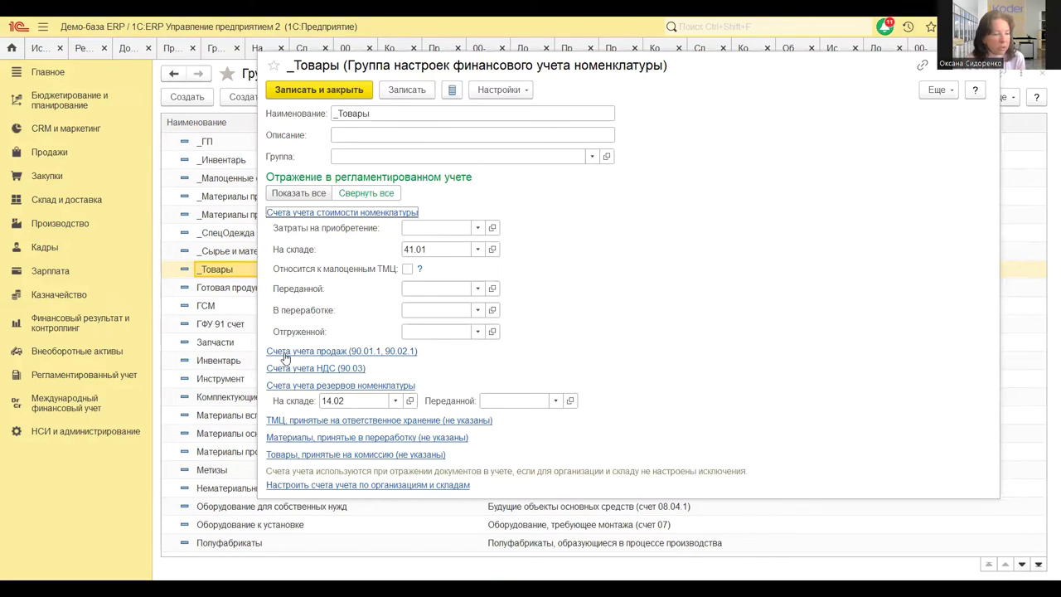
left_click(285, 354)
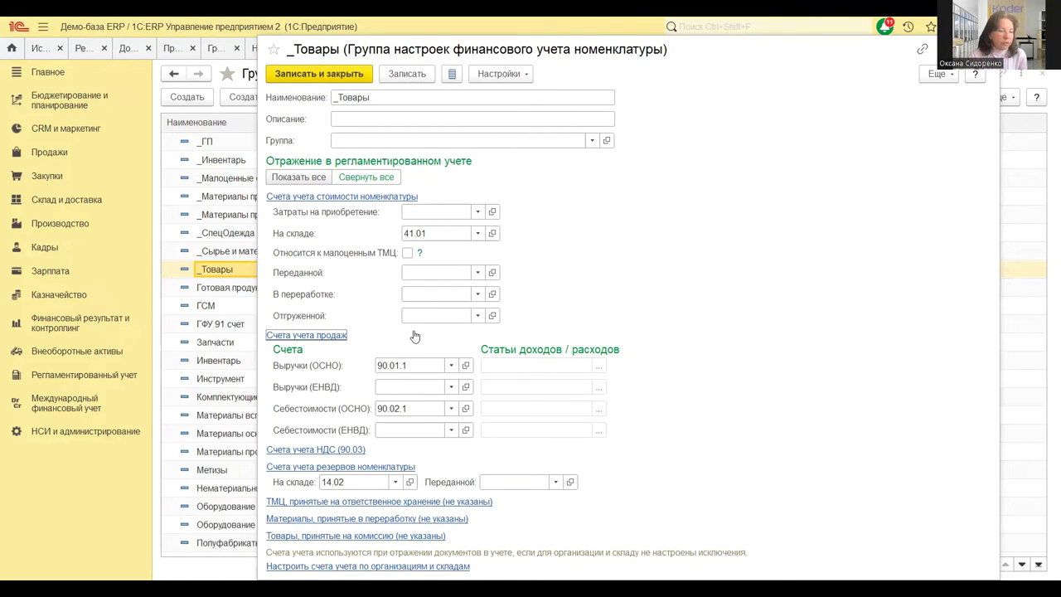
- Try setting the _Товары group's ОСНО revenue account to 91.01 and its ОСНО cost account to 91.02
left_click(408, 363)
type("9")
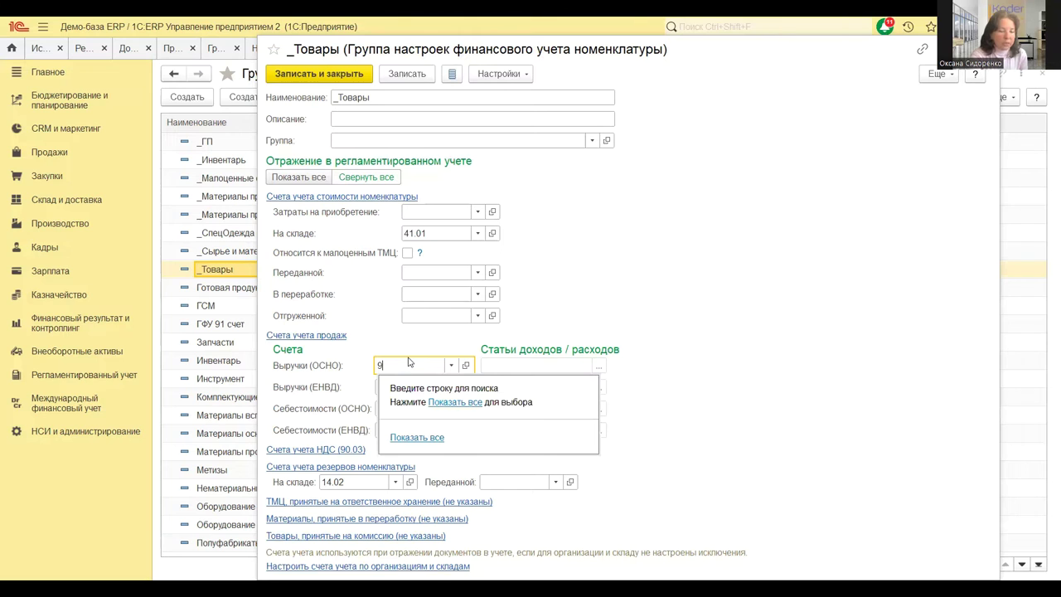
type("1.01")
key("Tab")
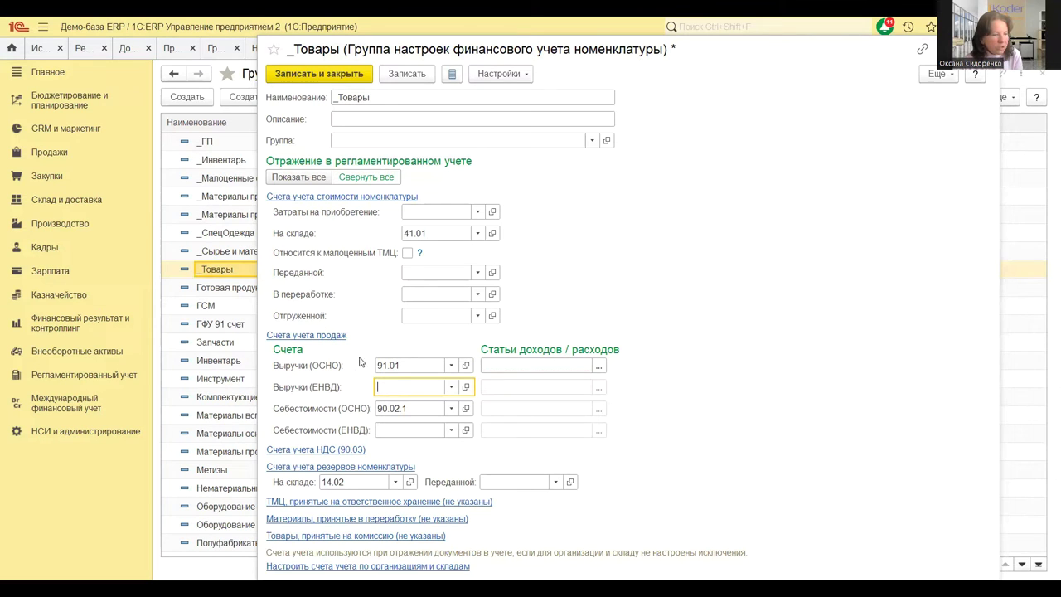
left_click(393, 409)
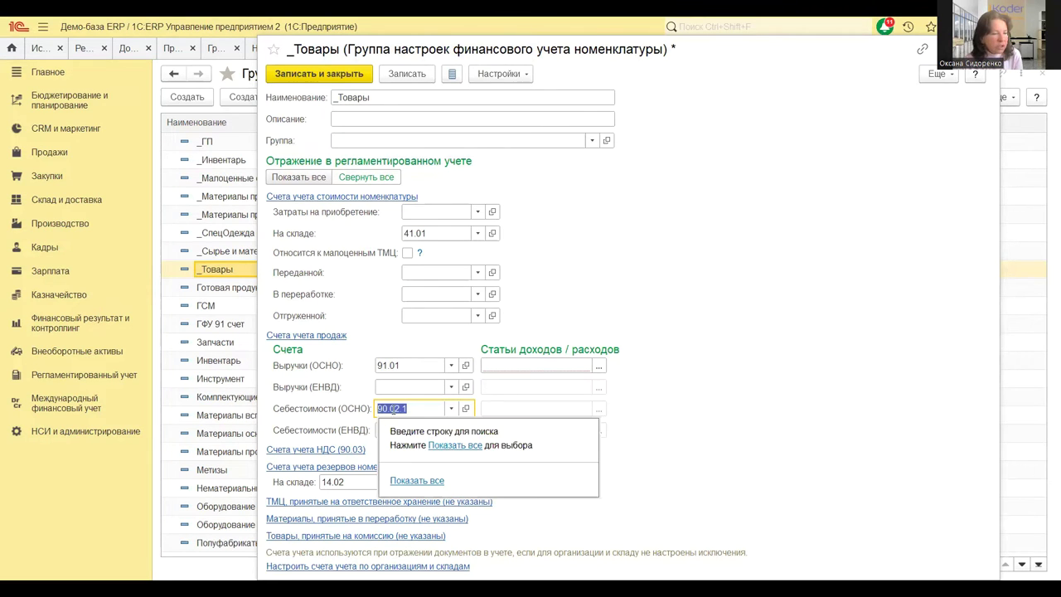
type("9")
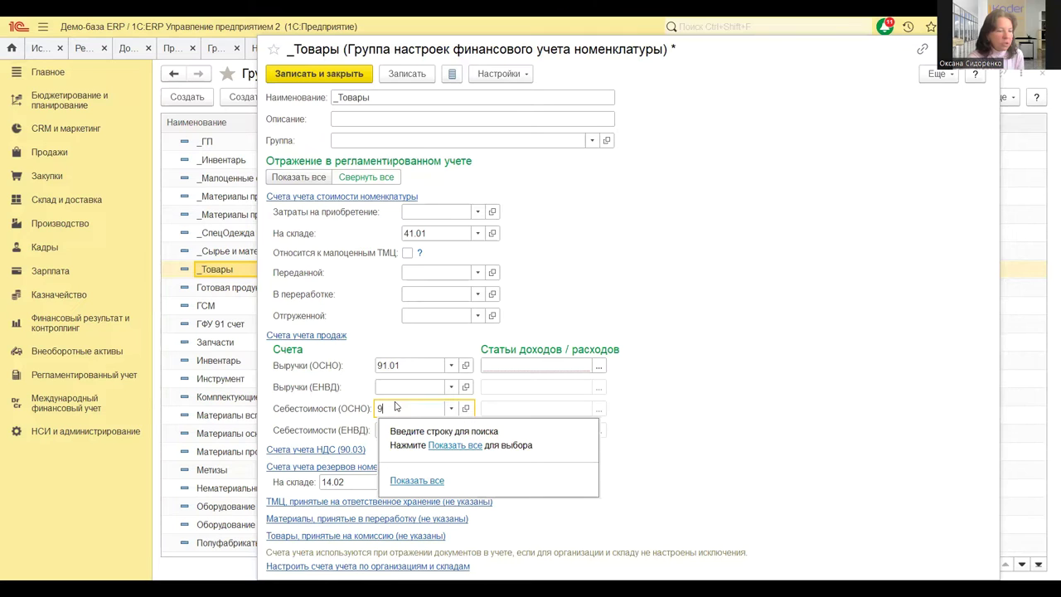
type("1.02")
key("Tab")
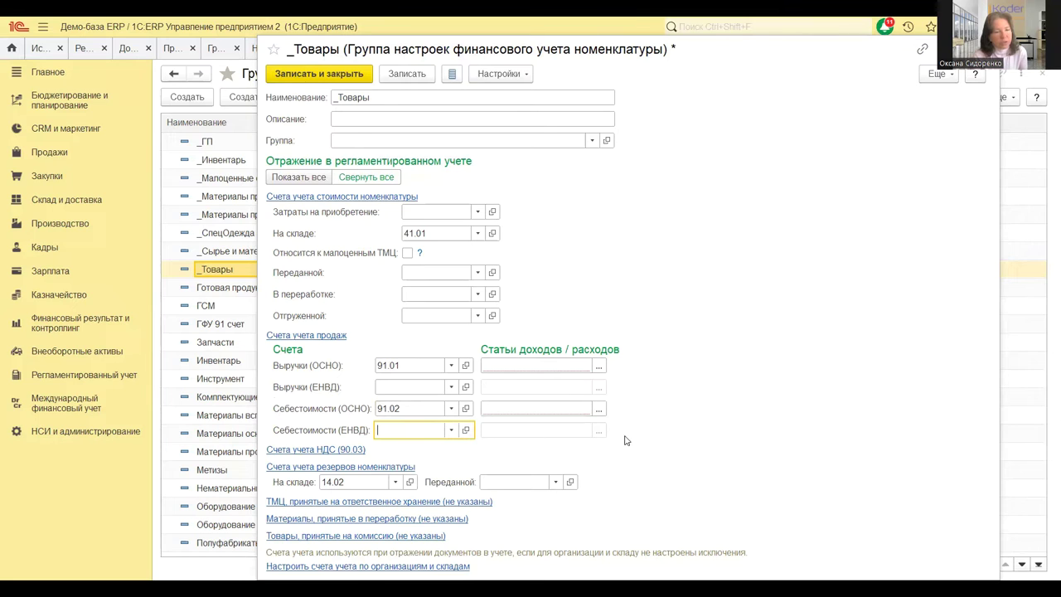
- View the articles offered for the ОСНО cost account, then close the selection and the _Товары group without saving, and leave the group list
left_click(598, 409)
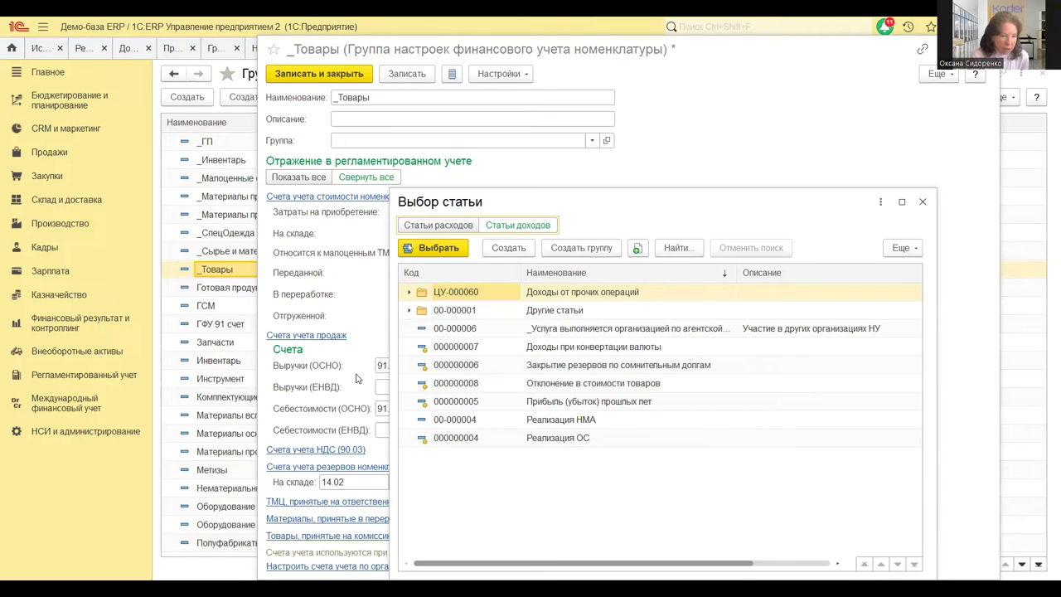
left_click(923, 203)
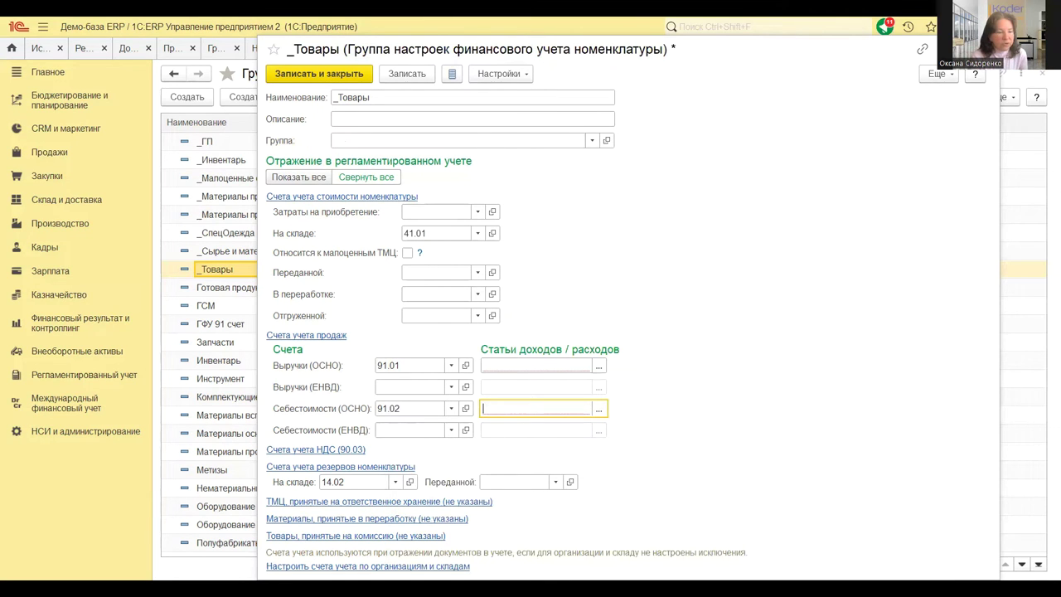
key("ctrl+Return")
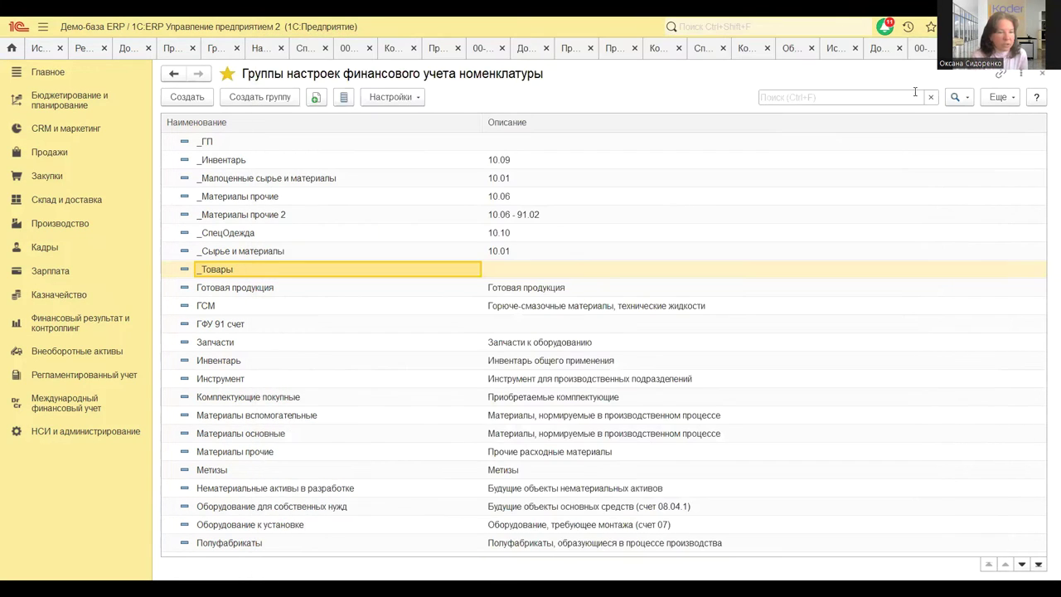
key("Escape")
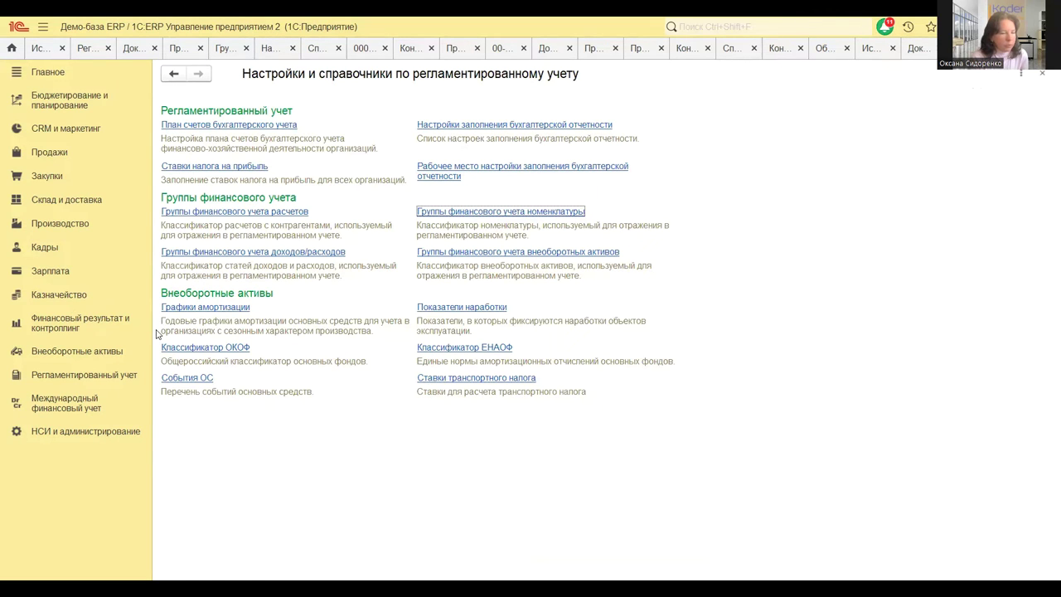
- View the regulated entries of the 31.10.2022 reserve calculation, check the _Товары group behind the debit analytics and close the entries
left_click(42, 50)
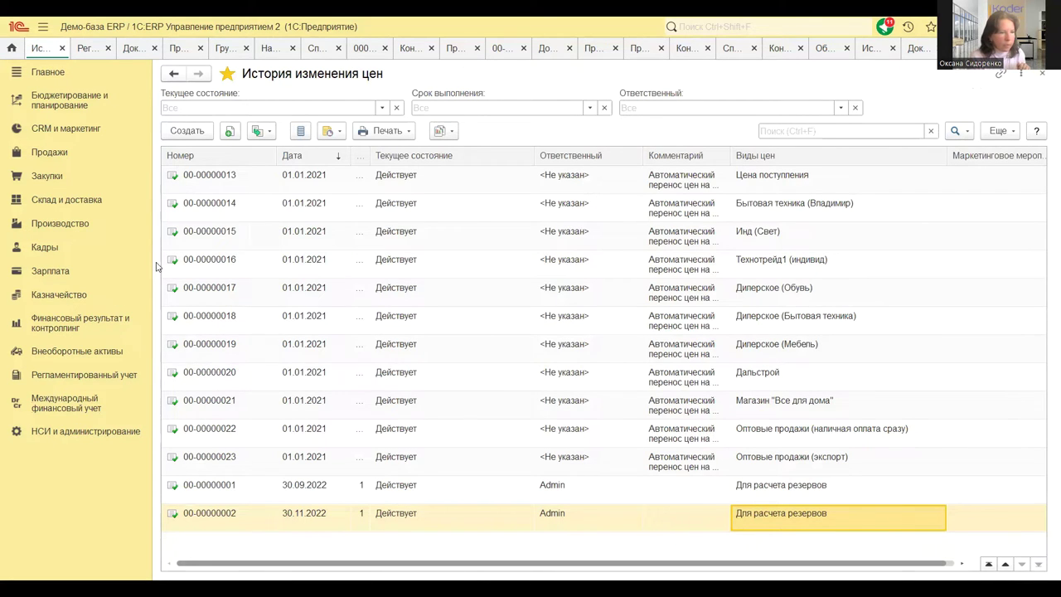
left_click(133, 49)
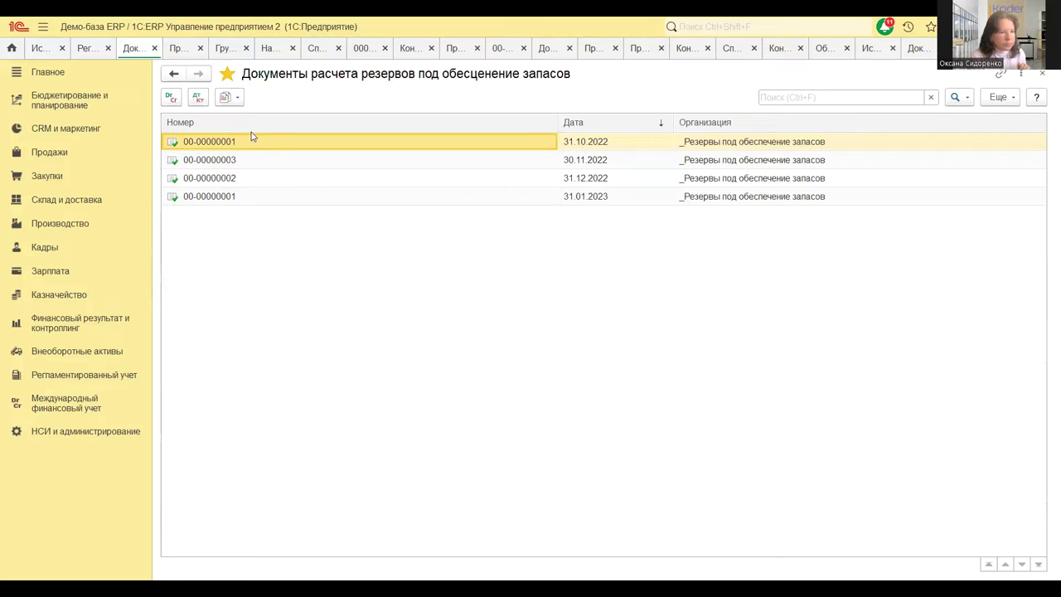
left_click(201, 97)
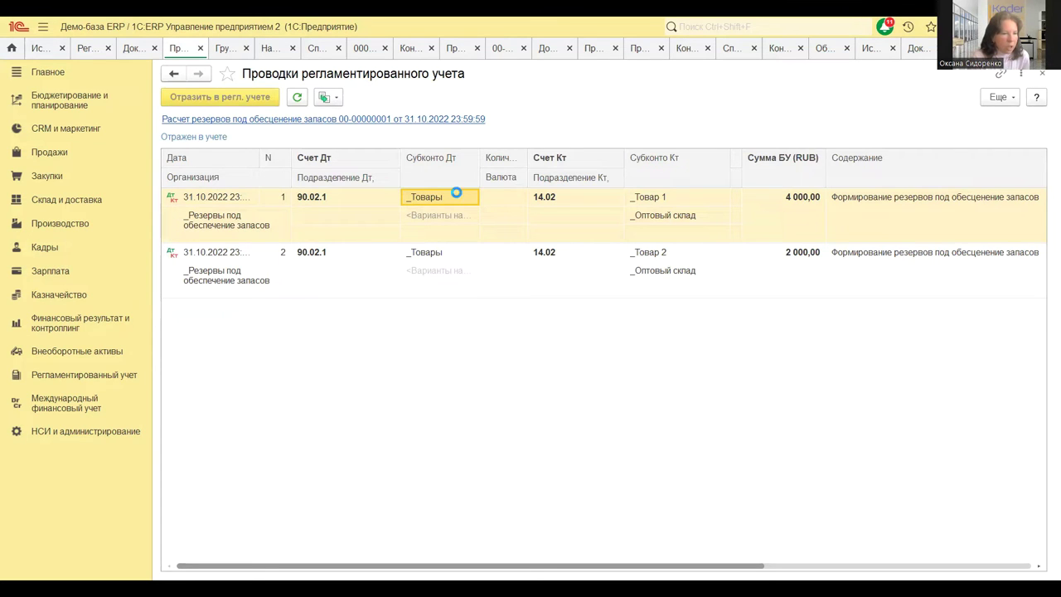
double_click(457, 196)
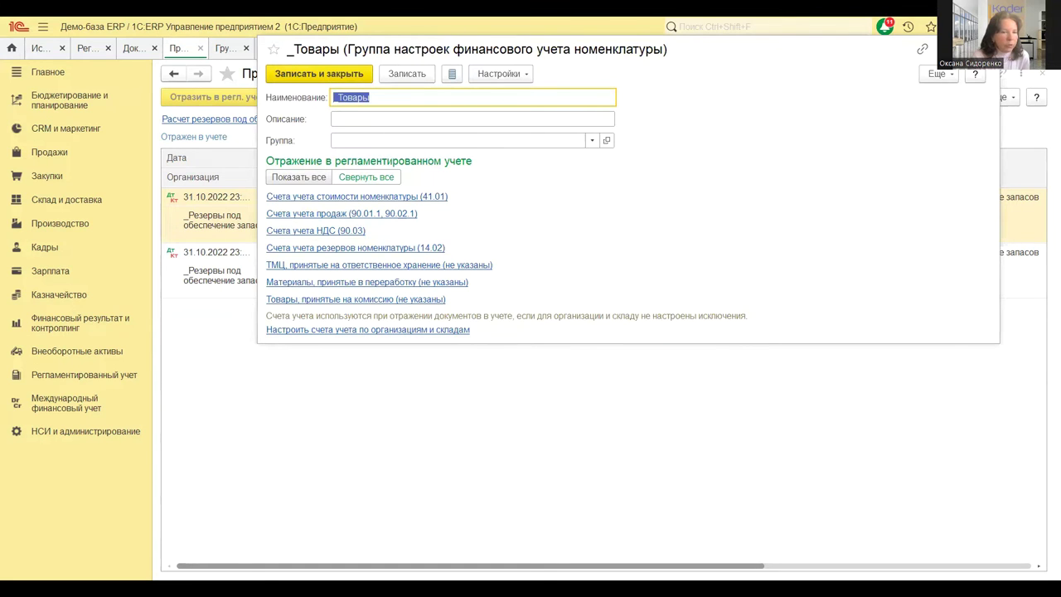
key("Escape")
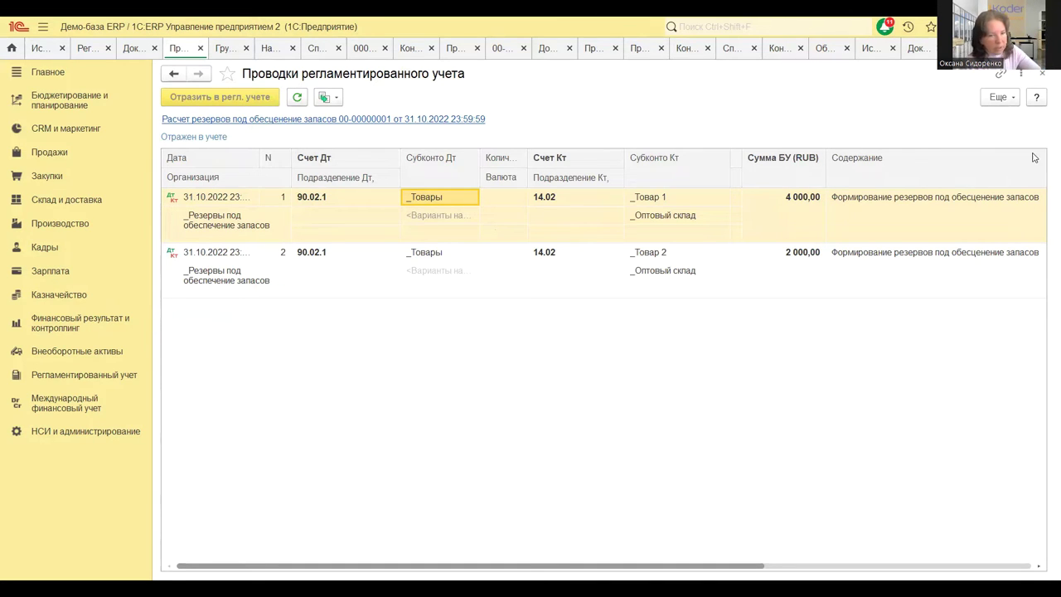
left_click(1043, 75)
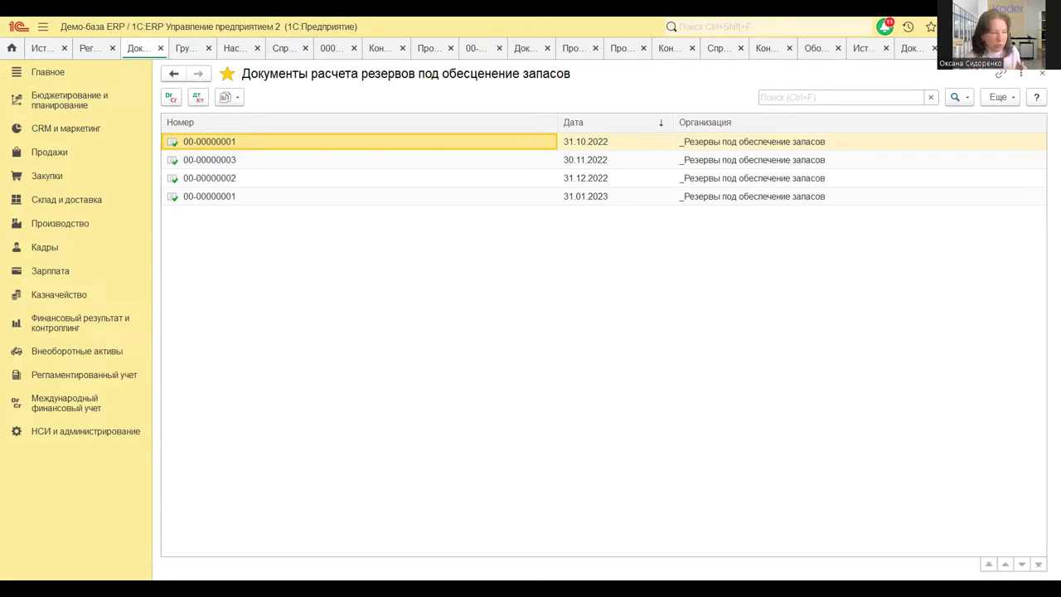
- Open the account setup under Отражение документов в регл. учете and display the production accounts with their reserve accounts
left_click(75, 377)
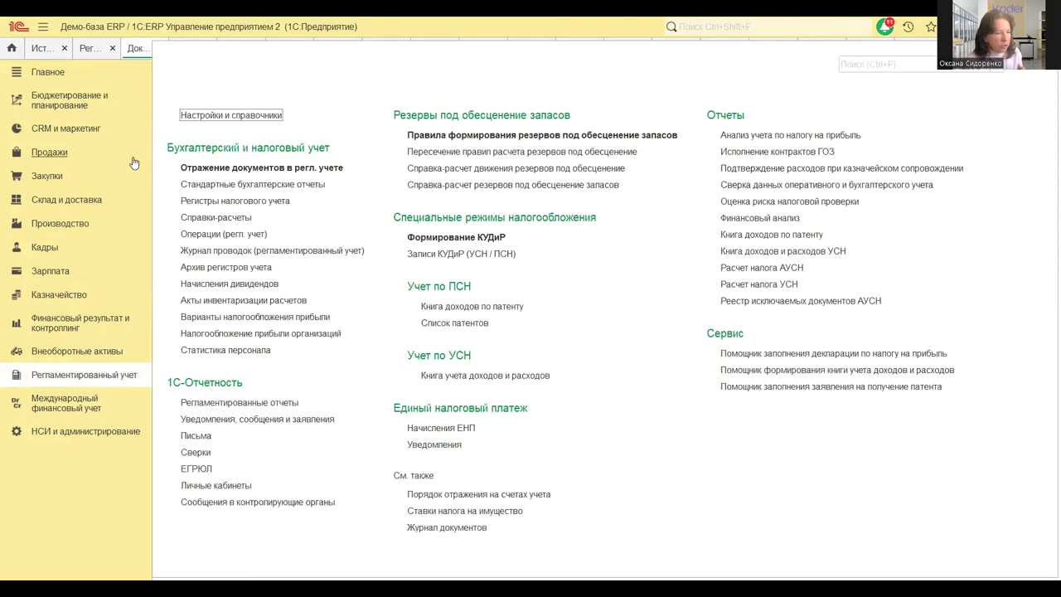
left_click(232, 169)
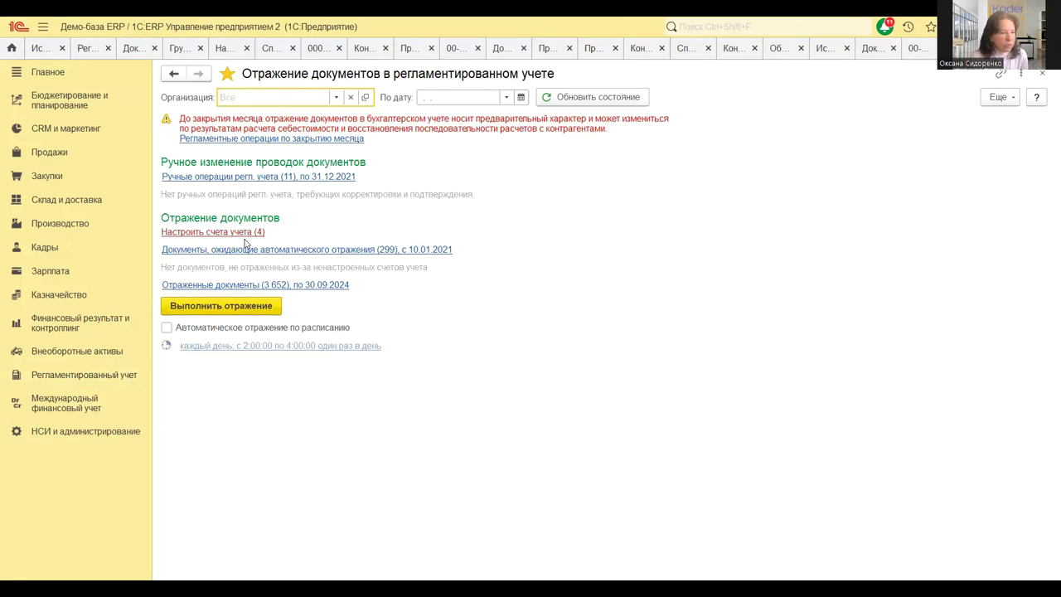
left_click(200, 232)
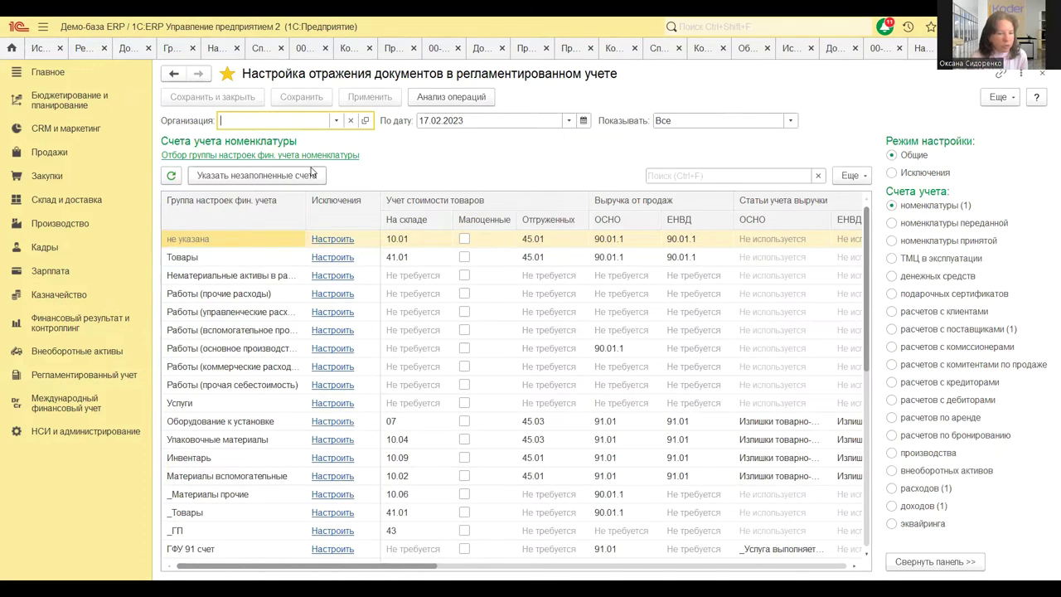
left_click(928, 454)
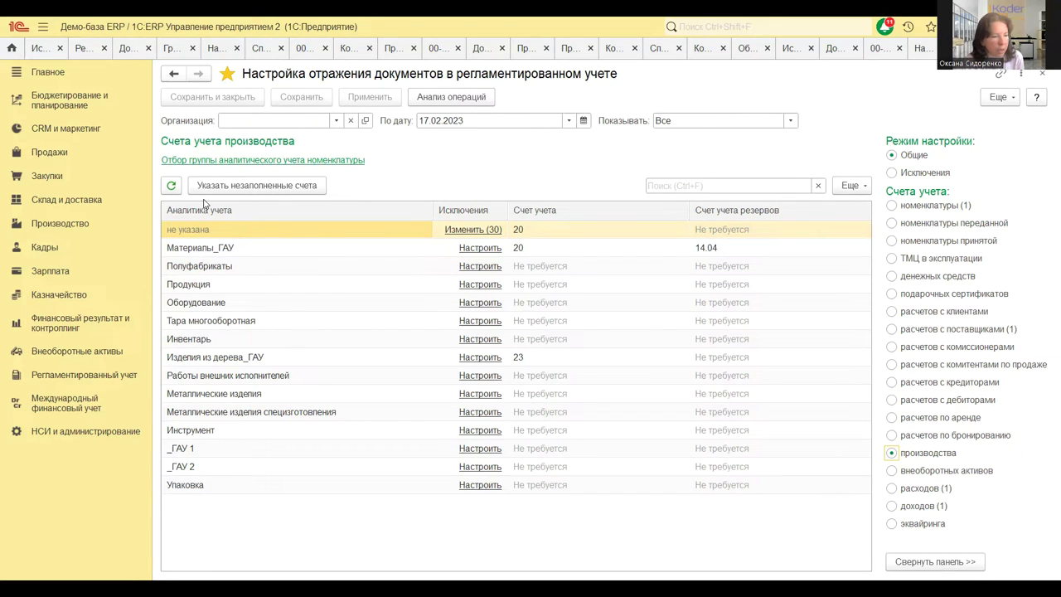
- View the reserve accounts offered for the Материалы_ГАУ group, then close the group, the account setup and the document reflection form
left_click(198, 247)
key("Return")
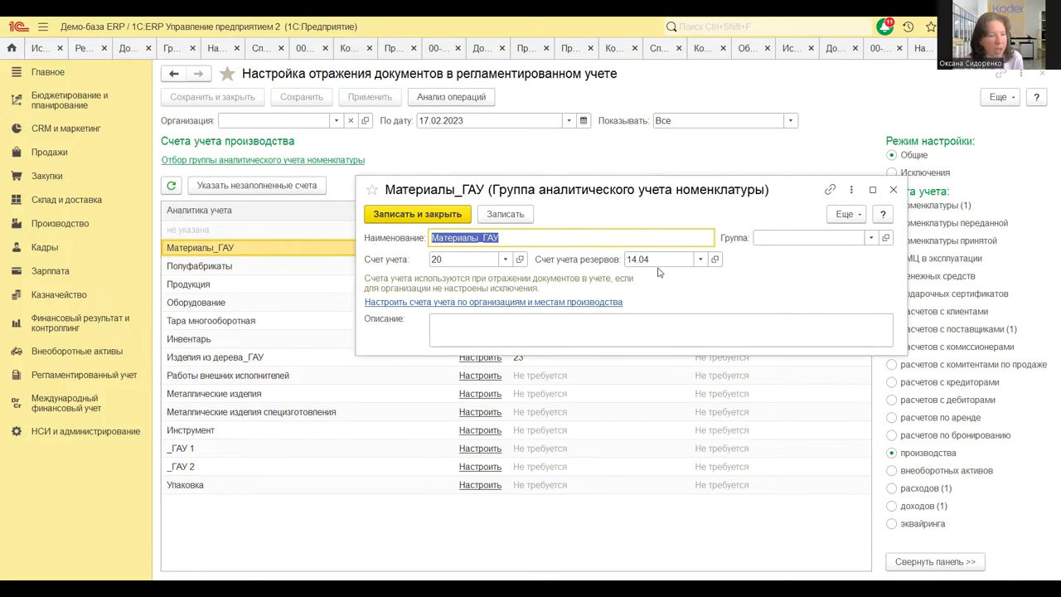
left_click(701, 261)
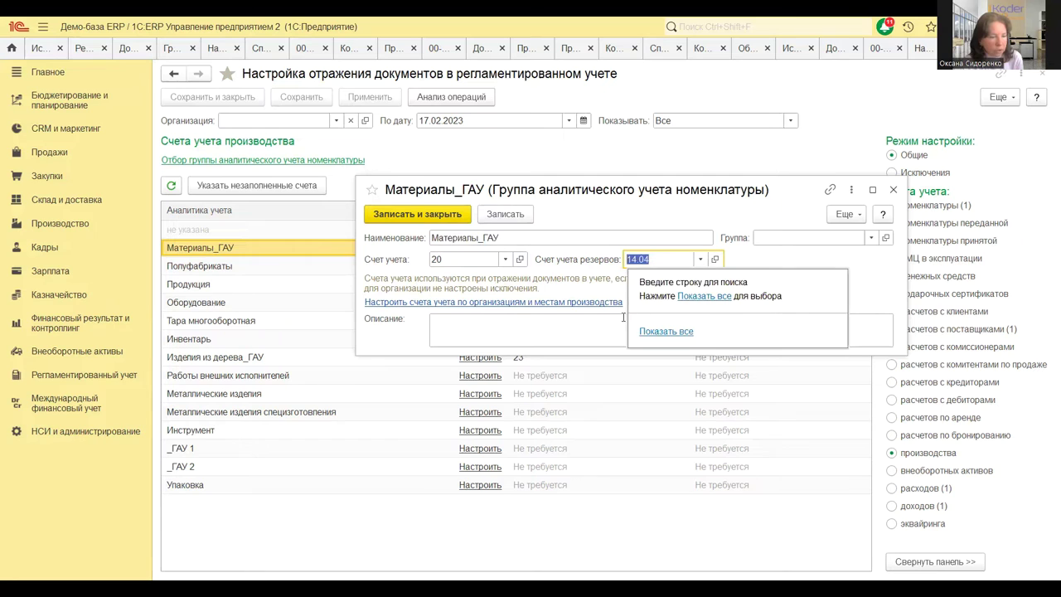
left_click(666, 332)
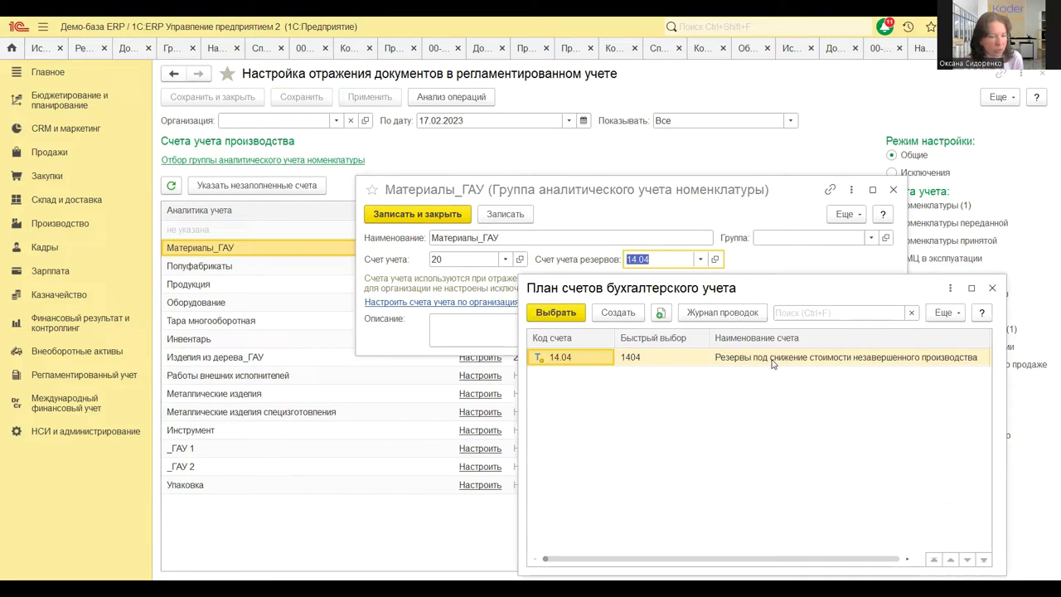
left_click(992, 290)
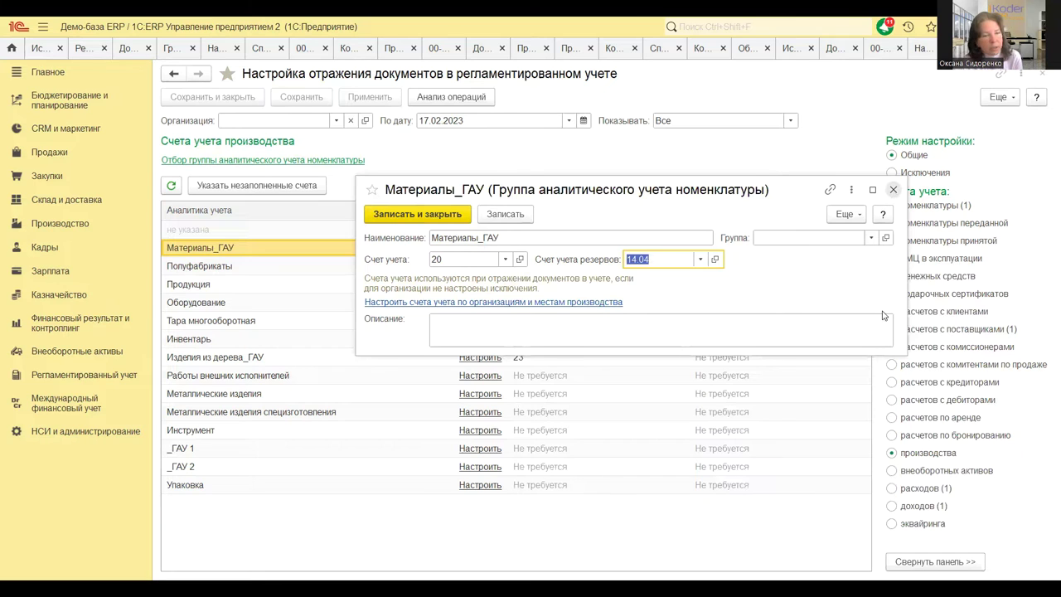
key("ctrl+Return")
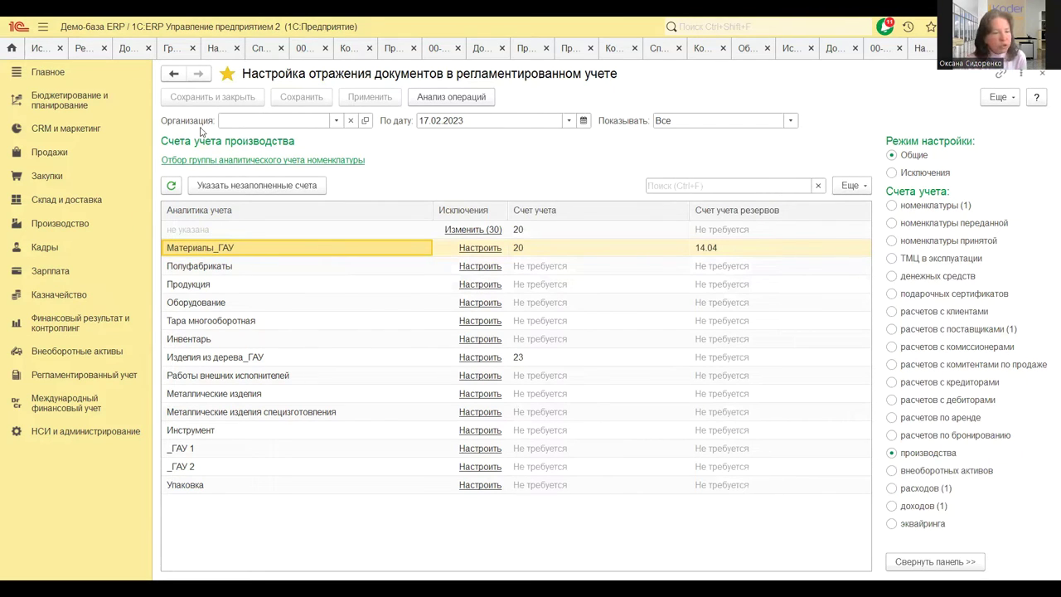
left_click(1042, 74)
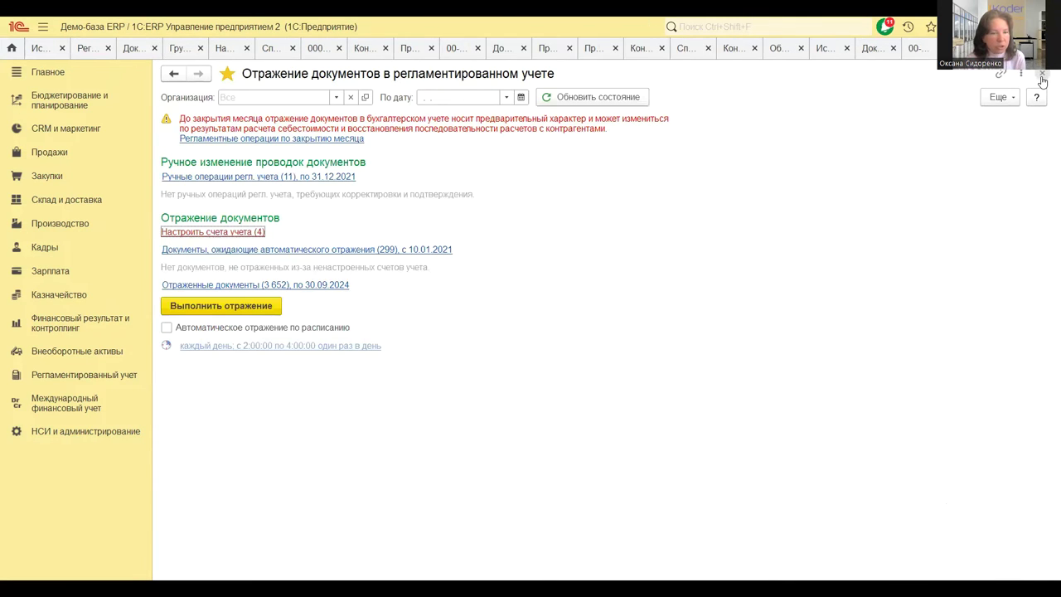
left_click(1041, 74)
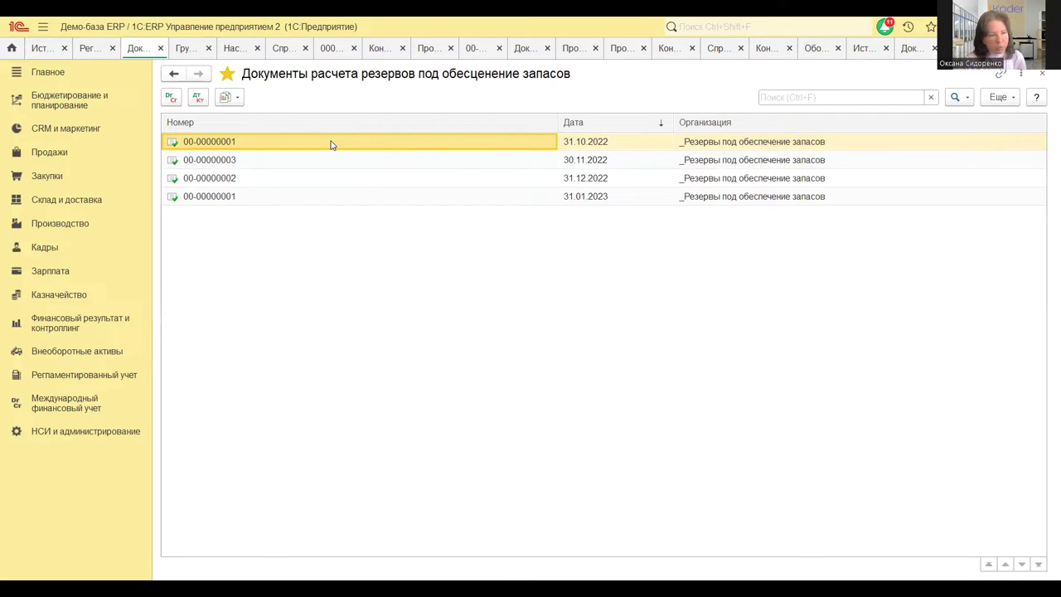
- Review and close the regulated entries of the 31.10.2022 reserve calculation, then display its Справка-расчет резервов под обесценение запасов report
left_click(197, 98)
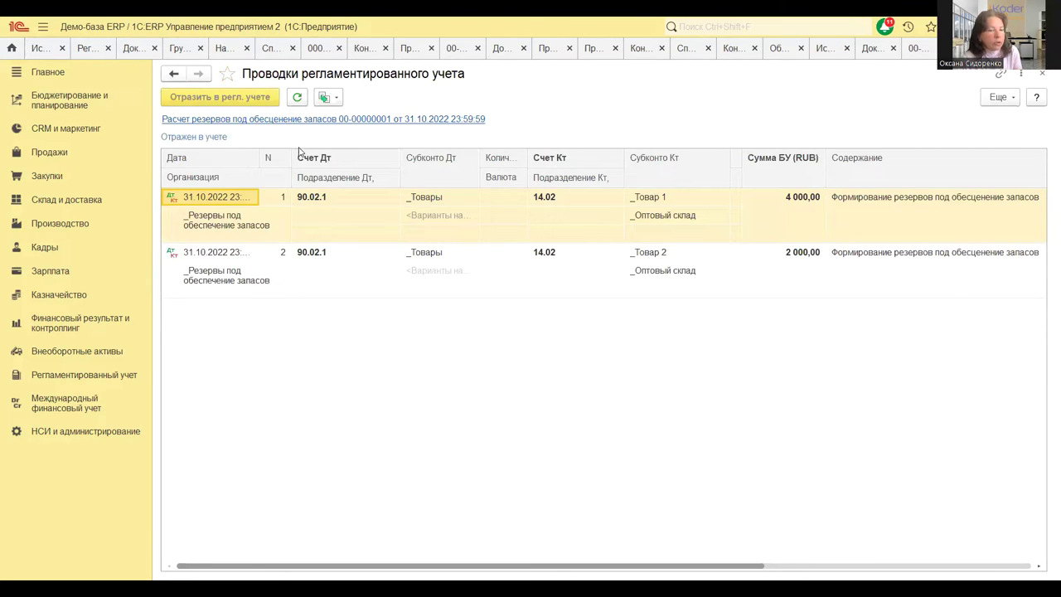
left_click(1043, 73)
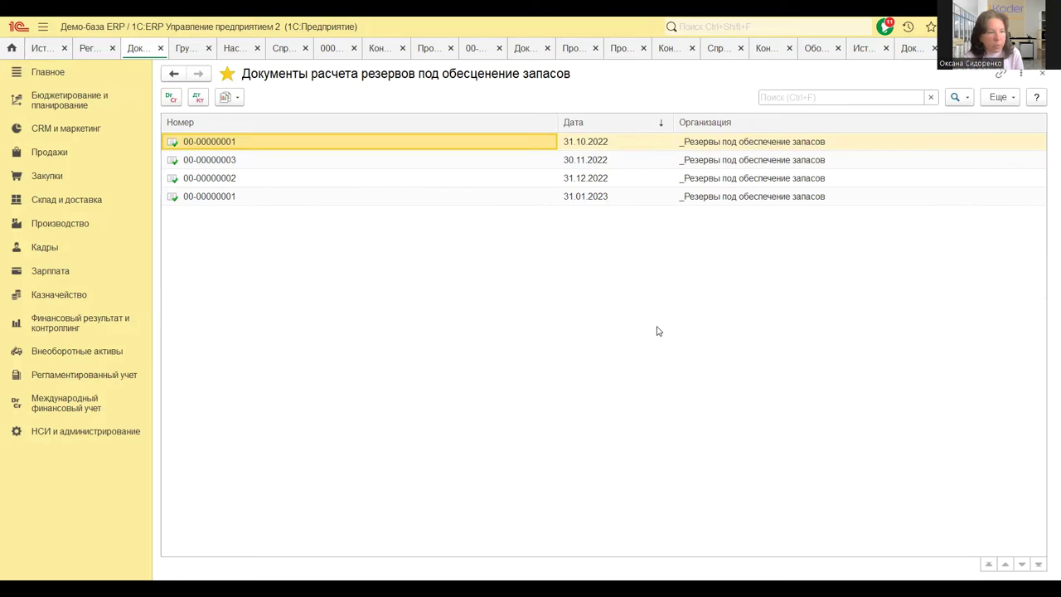
left_click(237, 99)
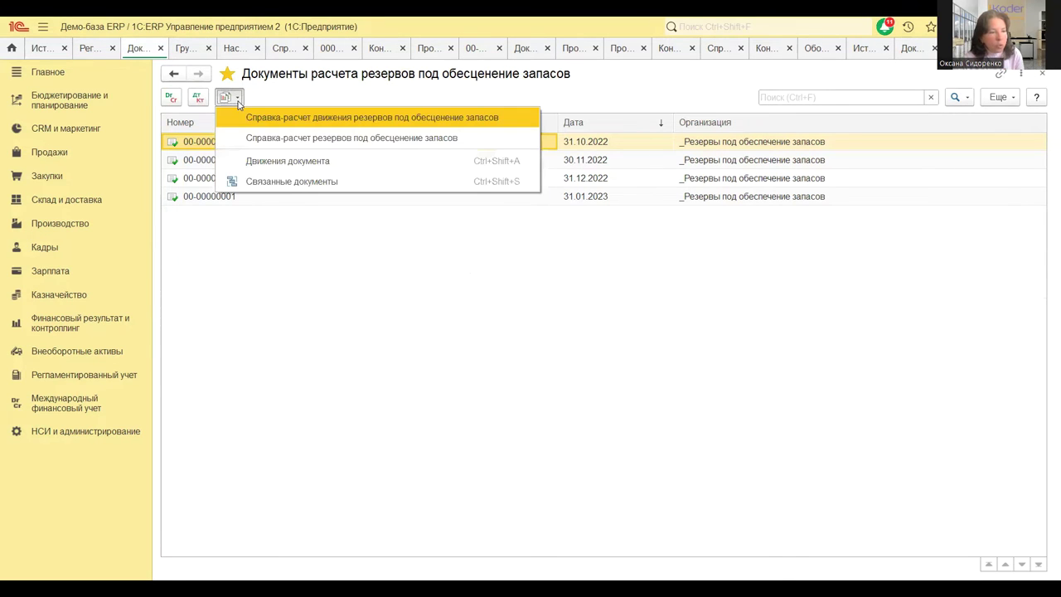
left_click(340, 137)
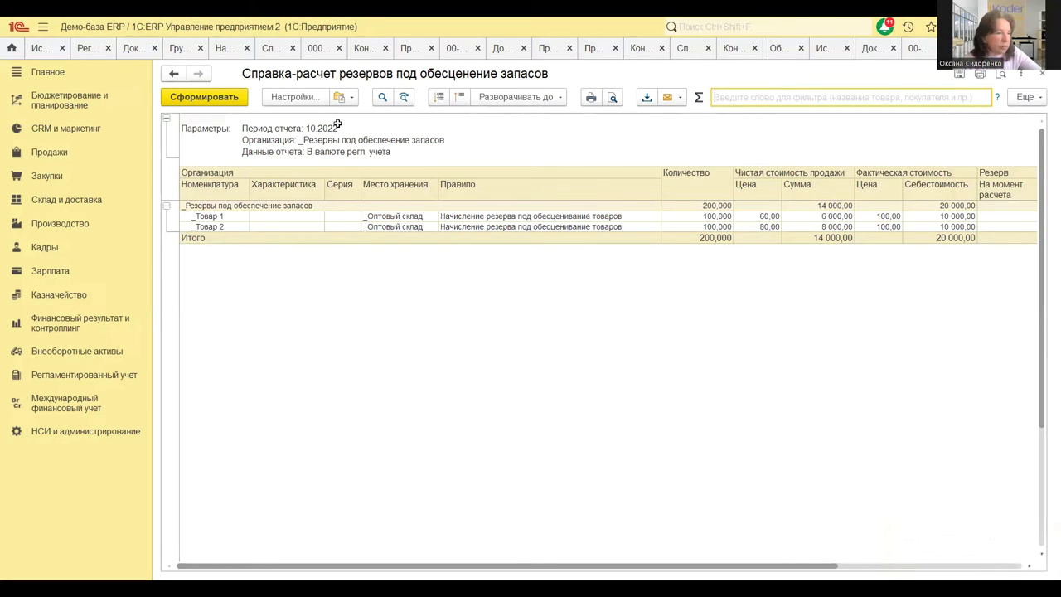
- Try setting the report period to 23.11.2022 in the extended settings, then close the report without saving the changed variant
left_click(295, 99)
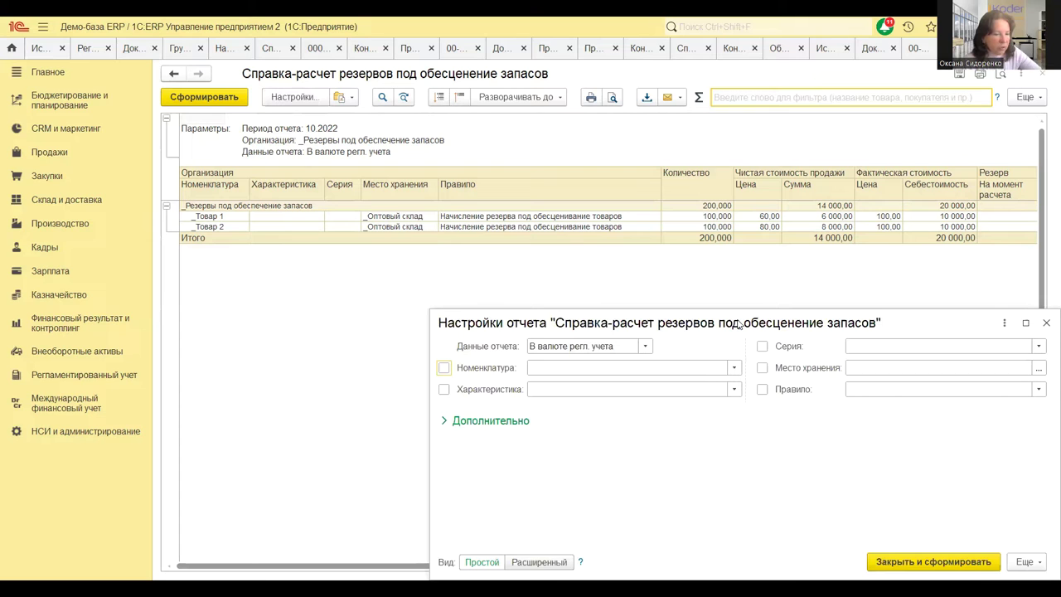
left_click(539, 562)
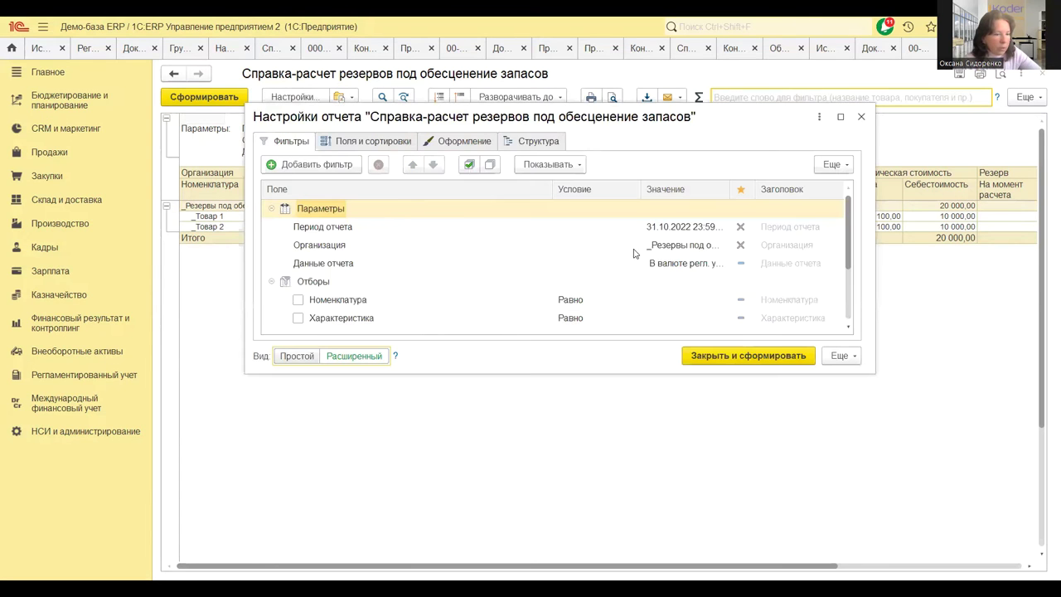
double_click(668, 228)
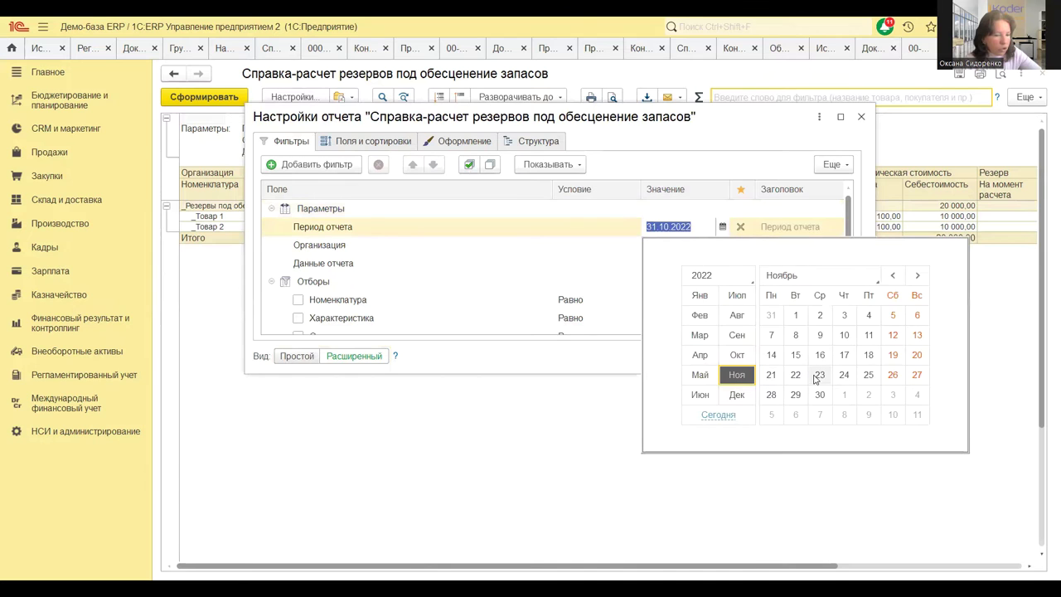
left_click(817, 378)
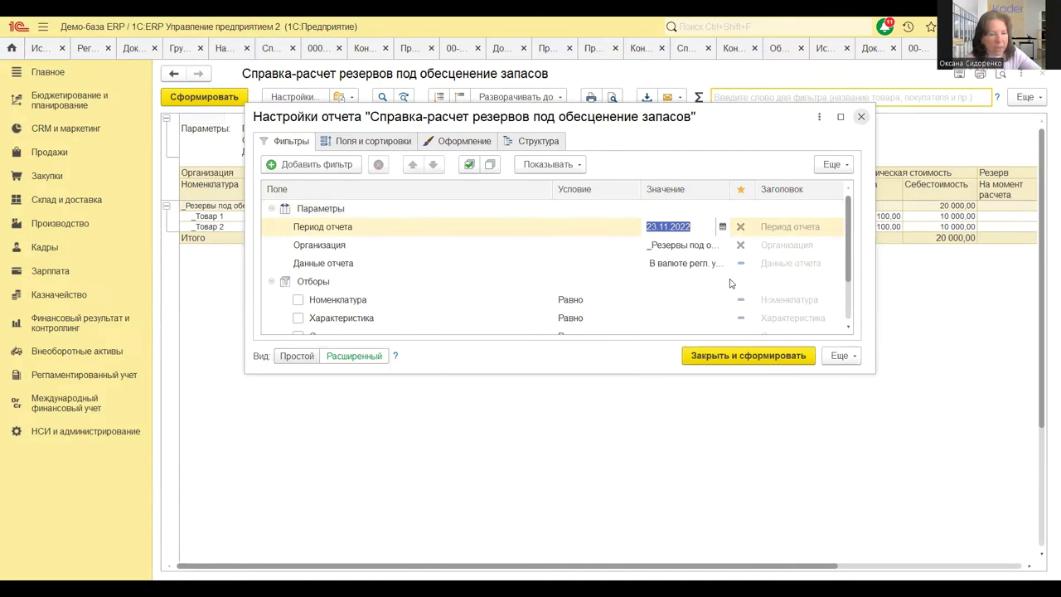
key("Escape")
left_click(601, 274)
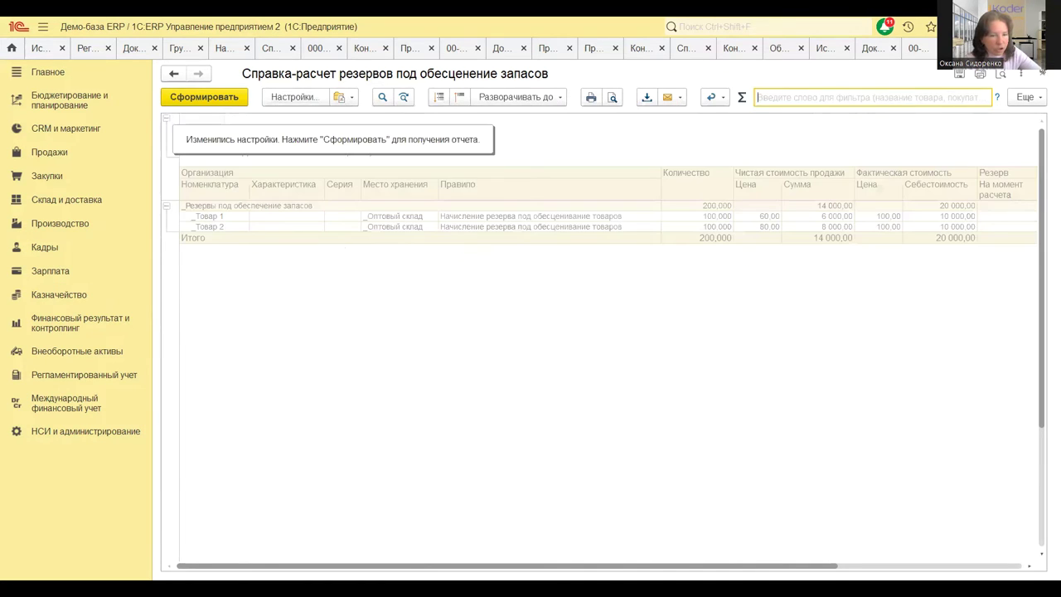
left_click(1044, 75)
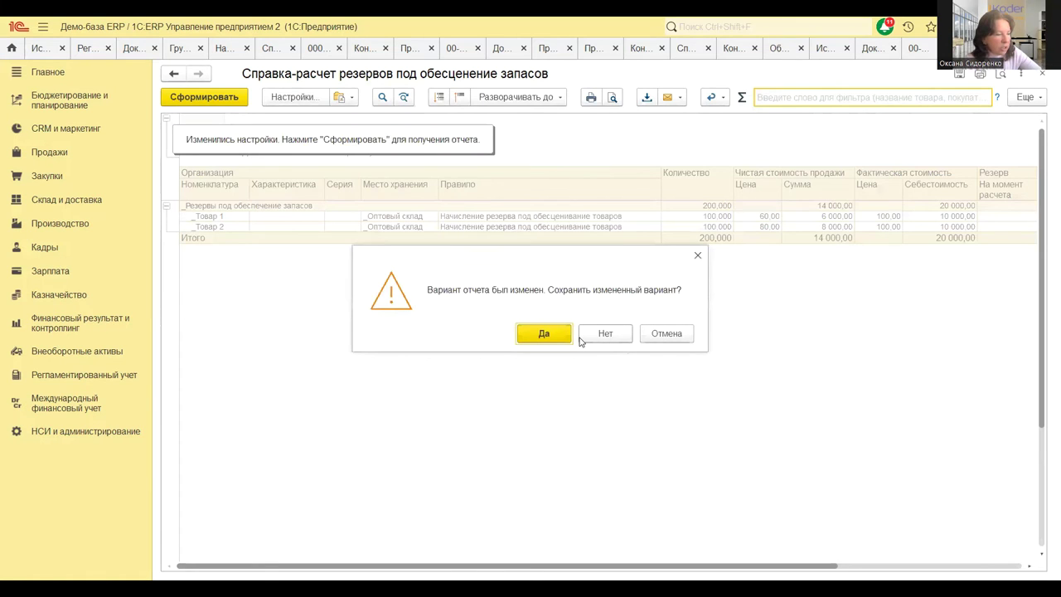
left_click(582, 340)
- Open Справка-расчет резервов под обесценение запасов from the Регламентированный учет section and generate it for period 09.2022
left_click(62, 378)
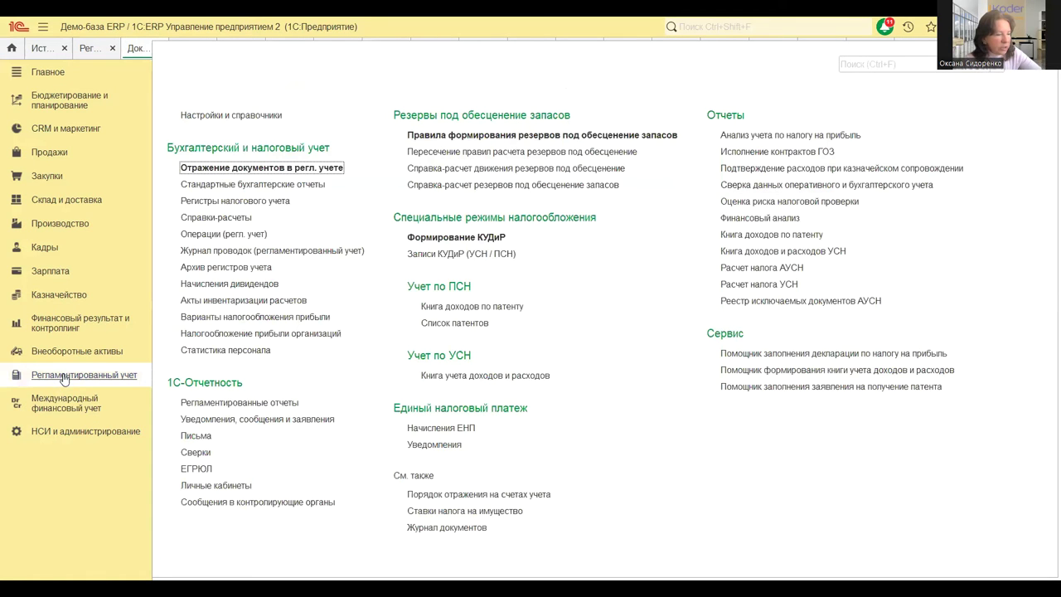
left_click(475, 190)
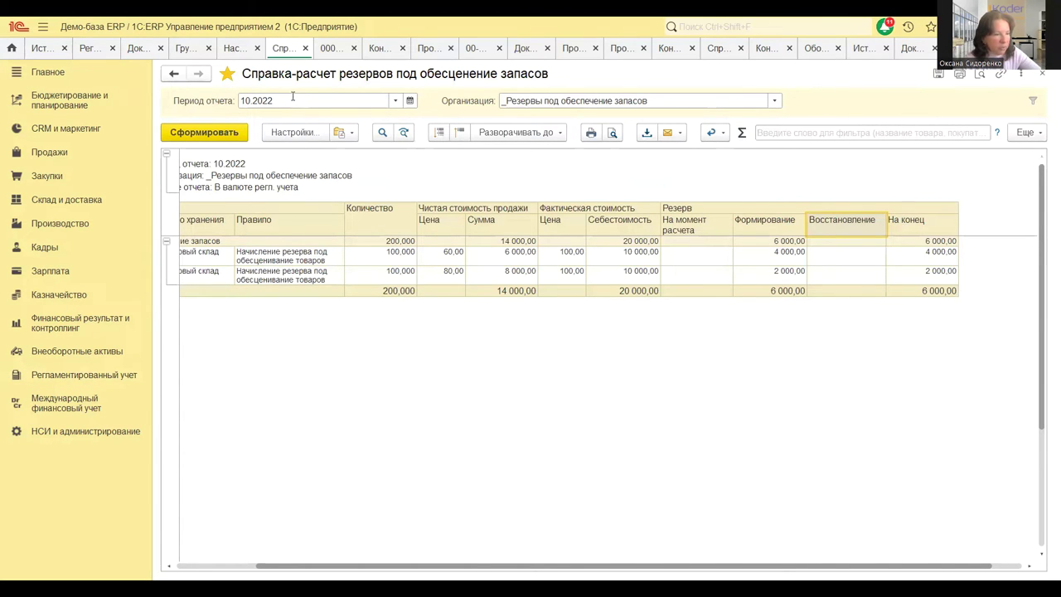
left_click(348, 102)
scroll(352, 102, "down", 1)
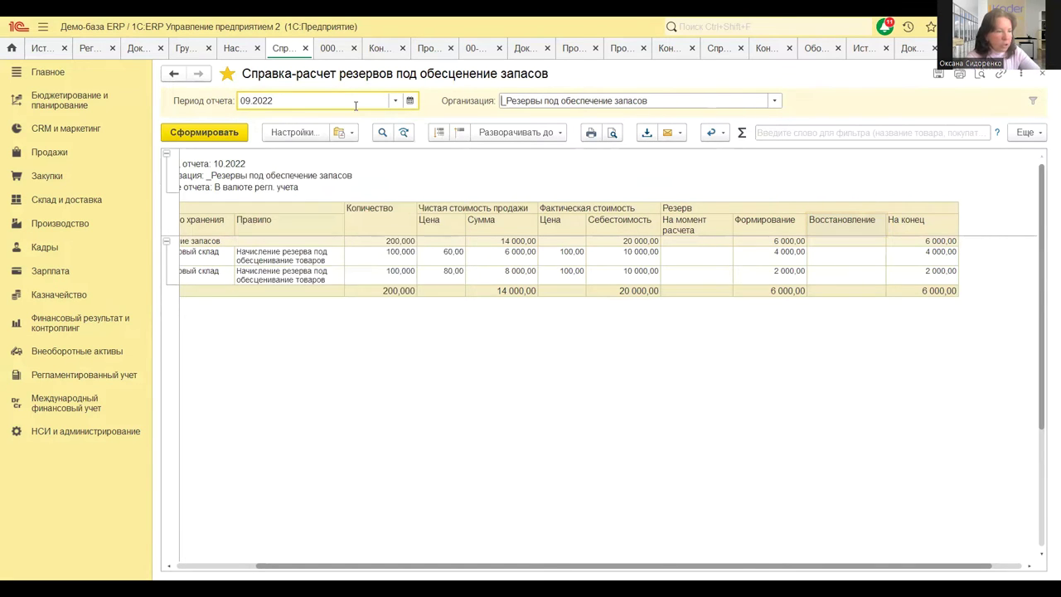
key("Tab")
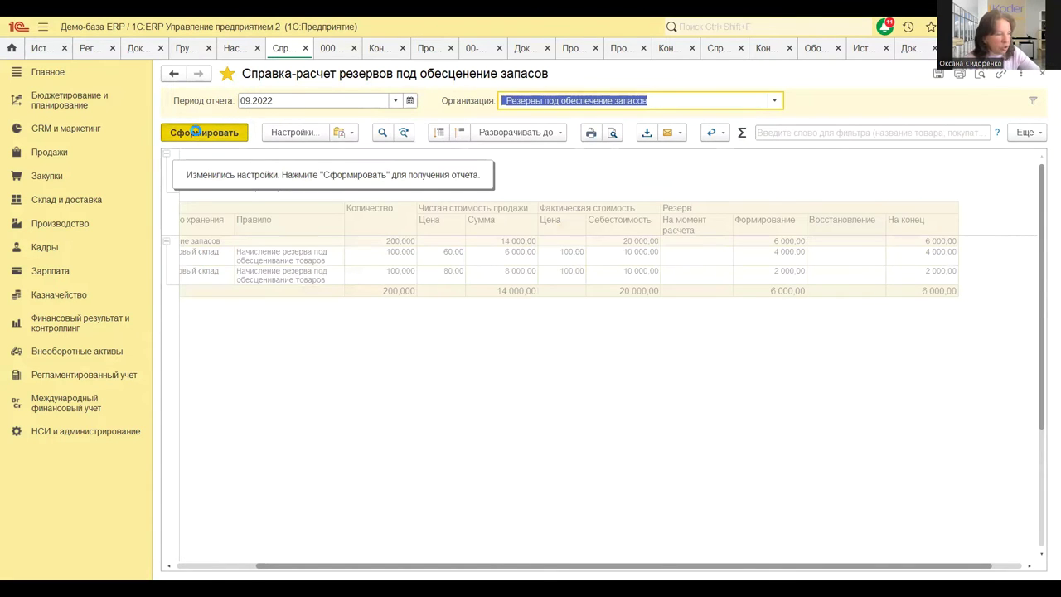
left_click(196, 132)
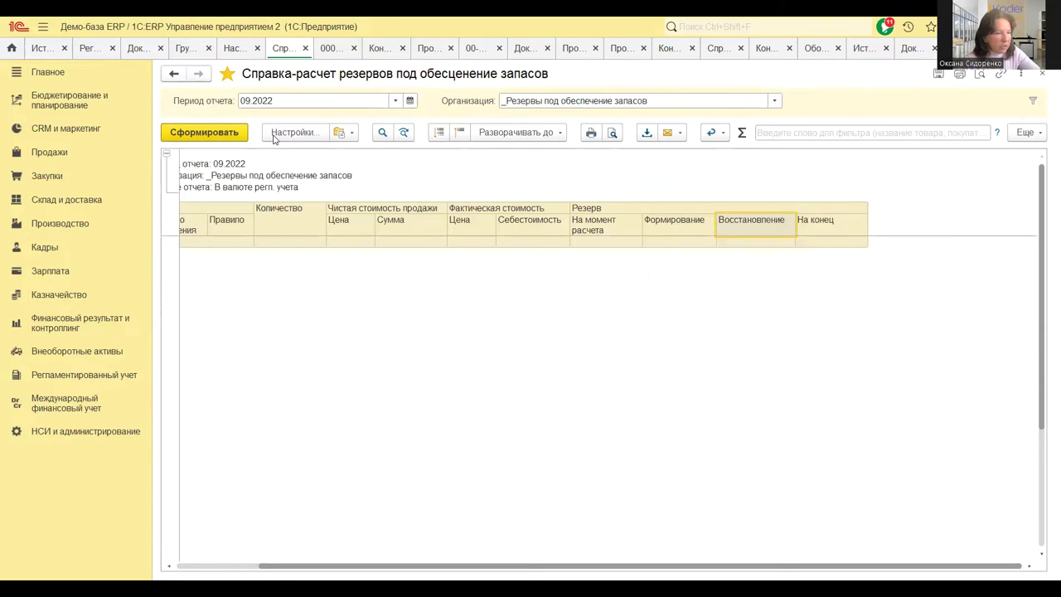
- Regenerate the report for period 10.2022 and narrow the Правило column to fit the table
left_click(387, 104)
scroll(383, 104, "up", 1)
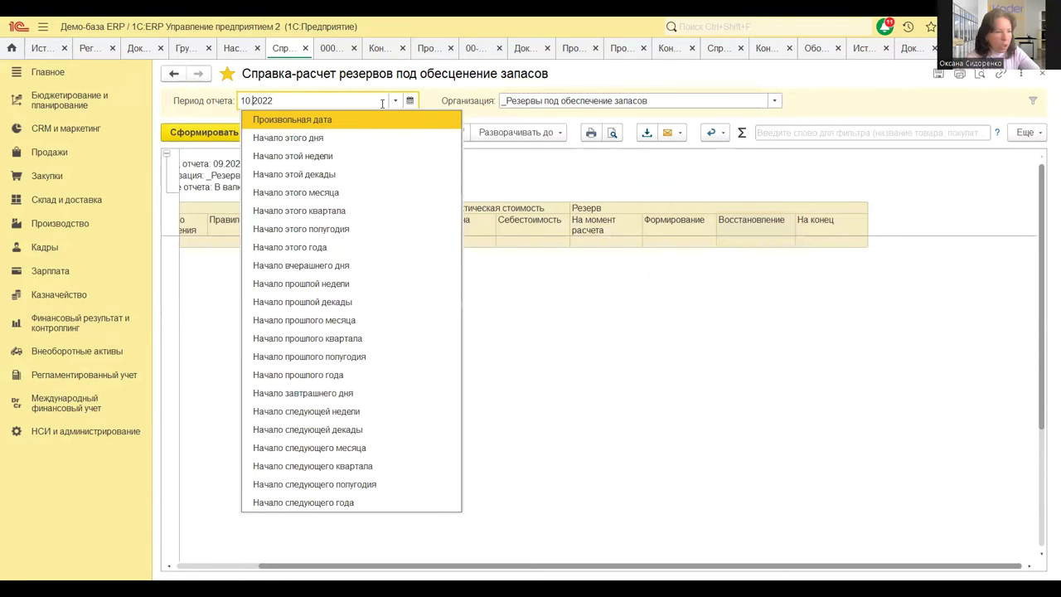
left_click(215, 134)
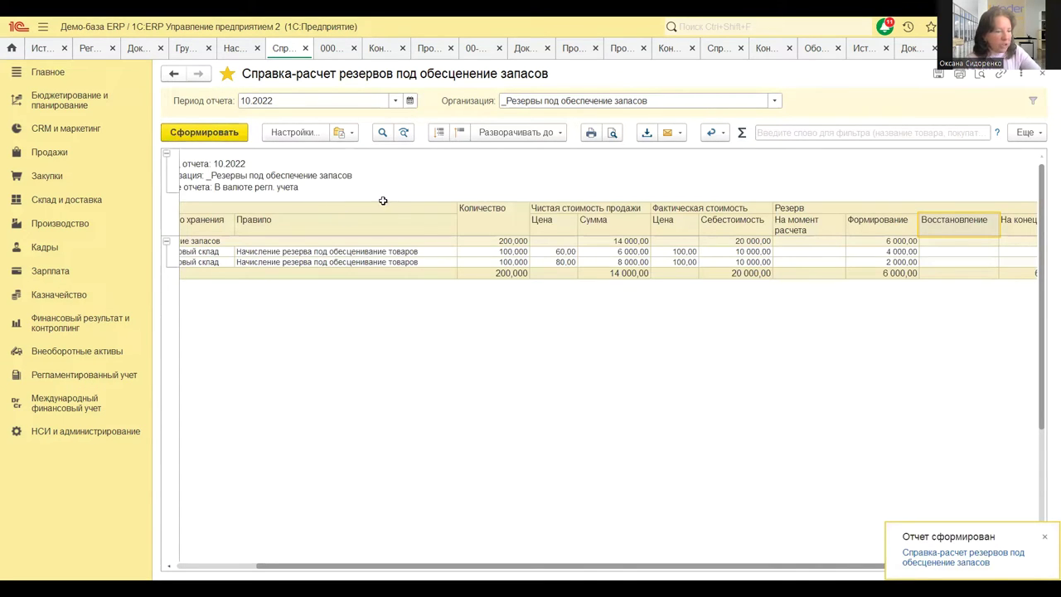
left_click_drag(456, 219, 329, 216)
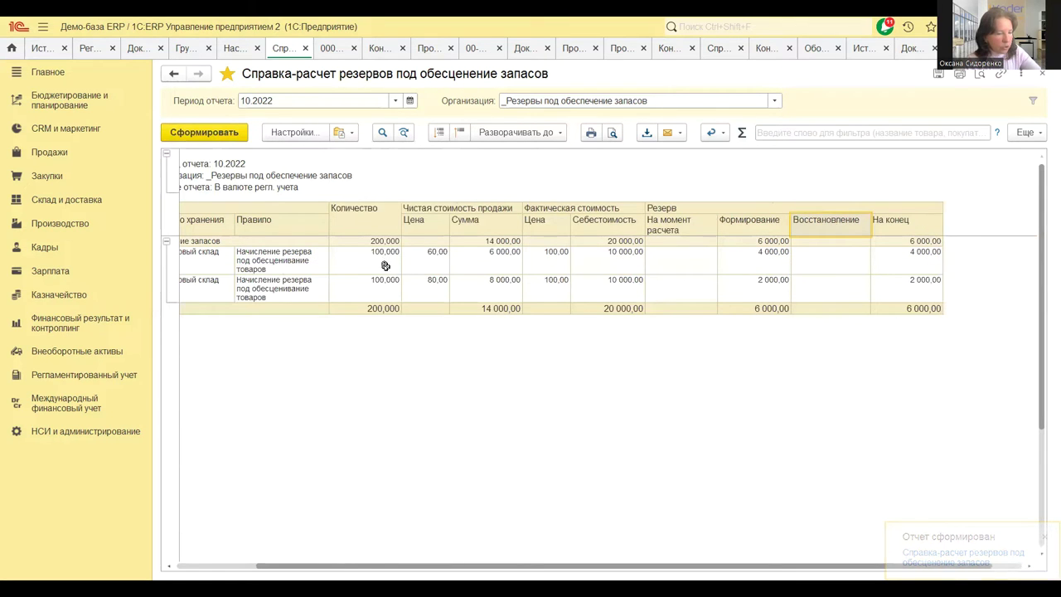
left_click_drag(365, 260, 361, 285)
key("Left")
key("Left")
key("Left")
key("Right")
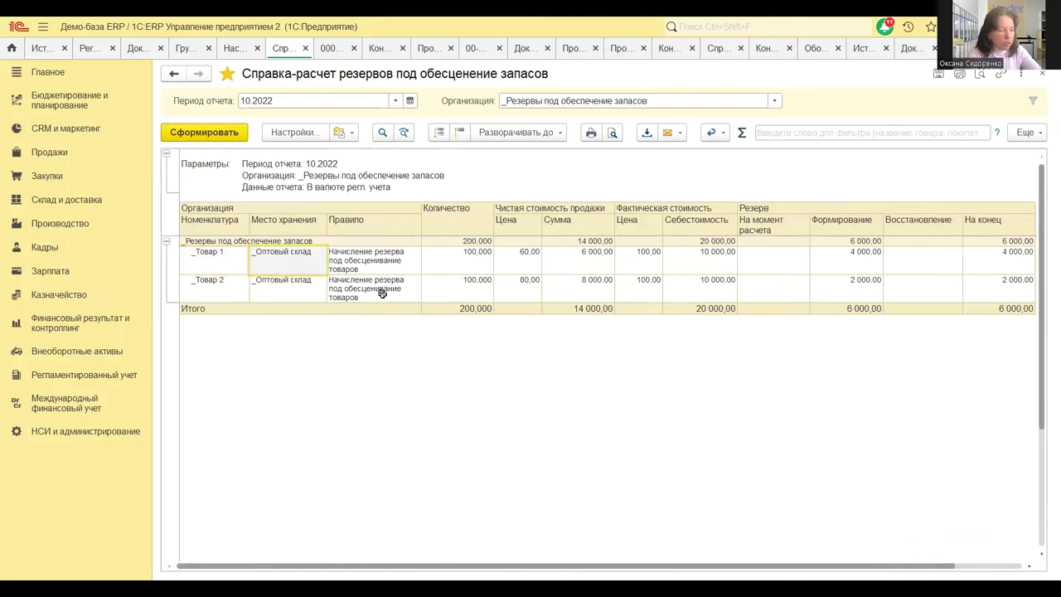
- View the reserve formation rule behind the _Товар 1 row of the report and close it
left_click(379, 262)
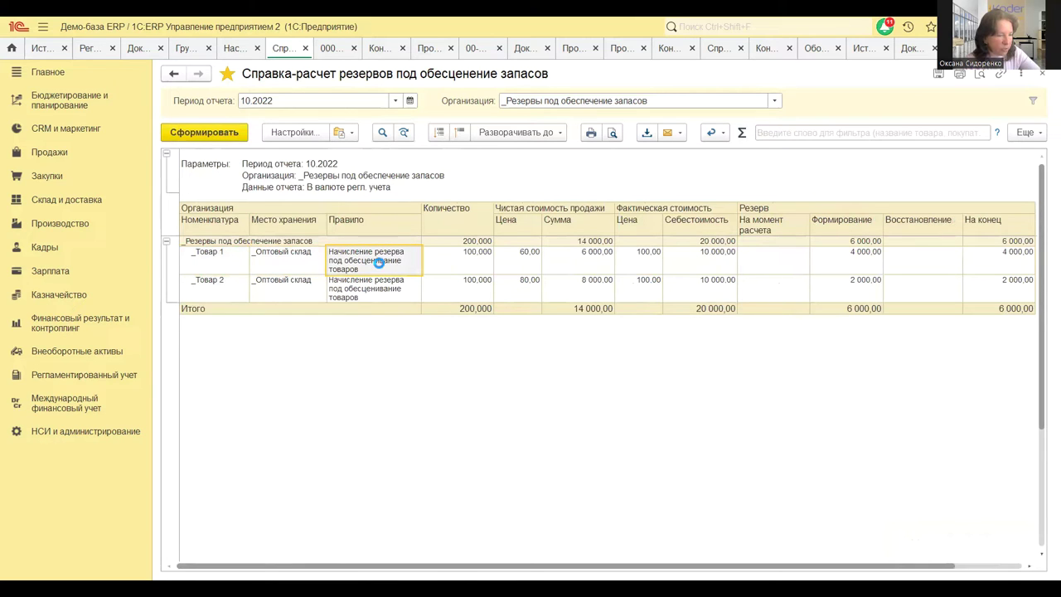
double_click(379, 263)
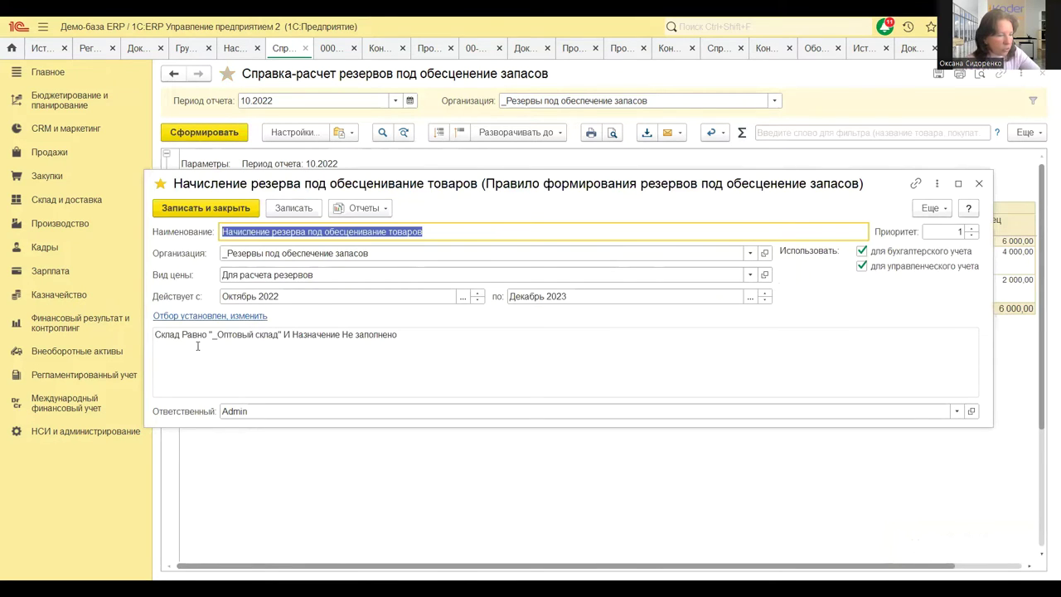
left_click(979, 184)
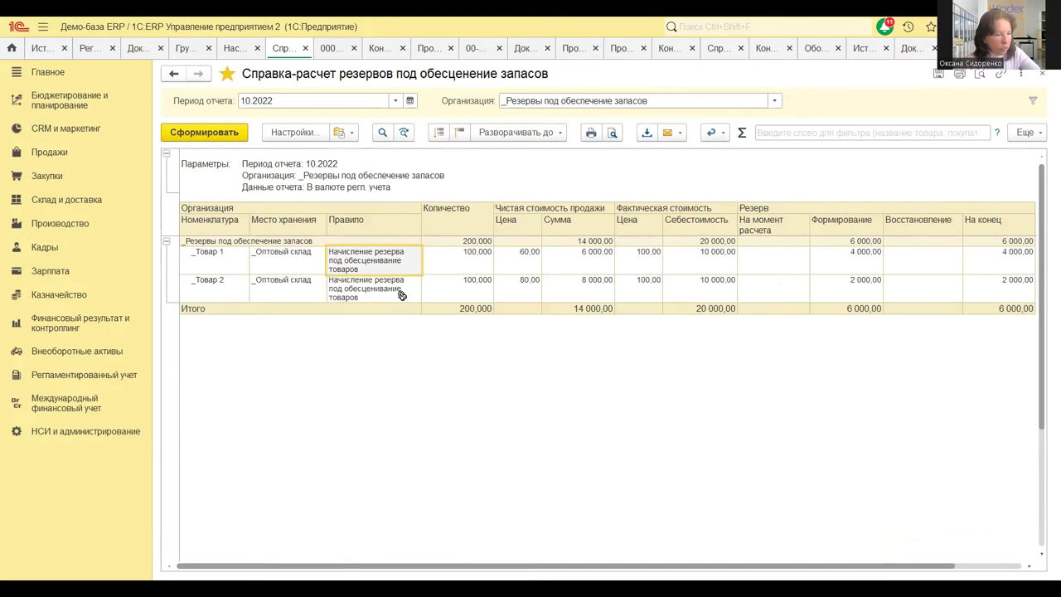
- Examine the quantities, actual costs and net selling prices of _Товар 1 and _Товар 2 in the 10.2022 report
left_click(475, 259)
left_click_drag(622, 199, 635, 251)
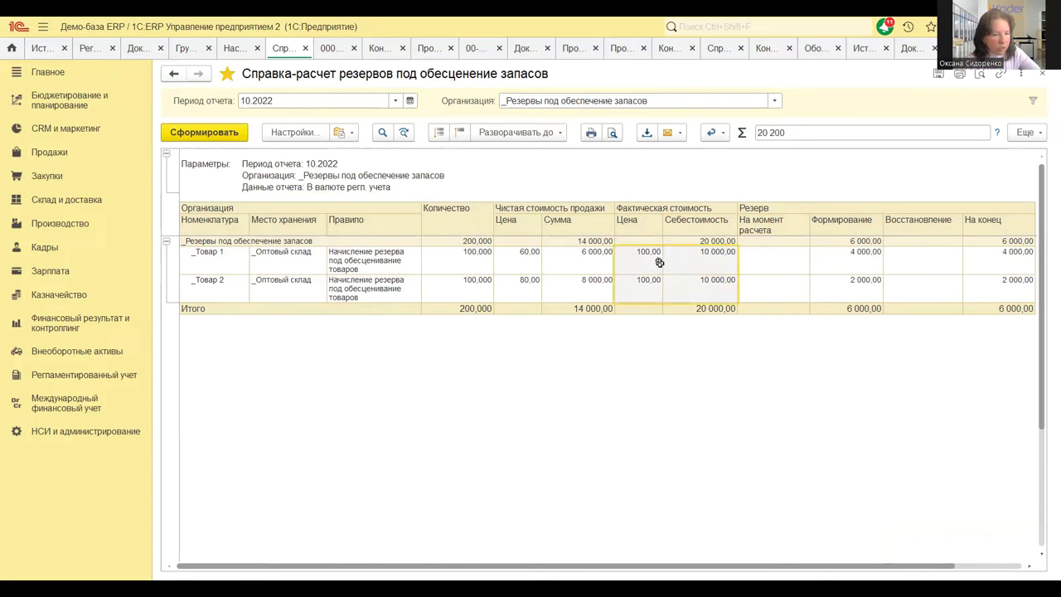
left_click(639, 253)
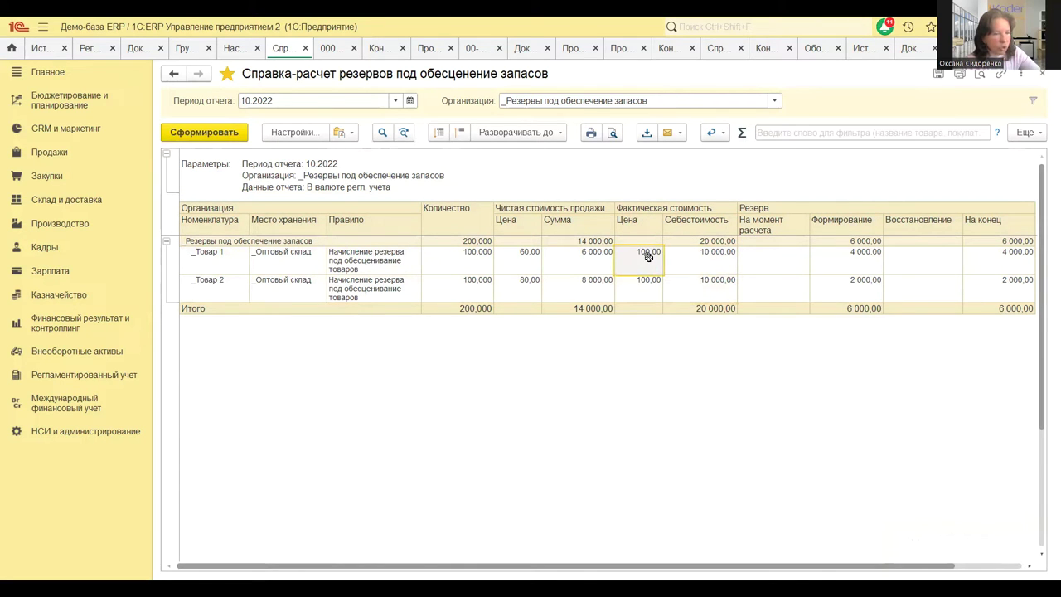
left_click(482, 257)
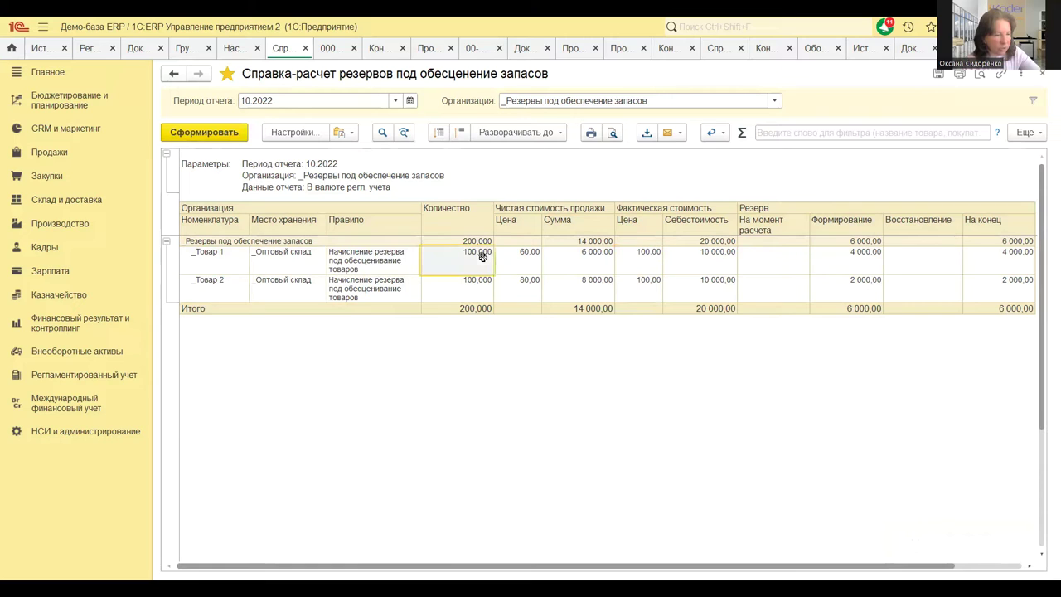
left_click(717, 258)
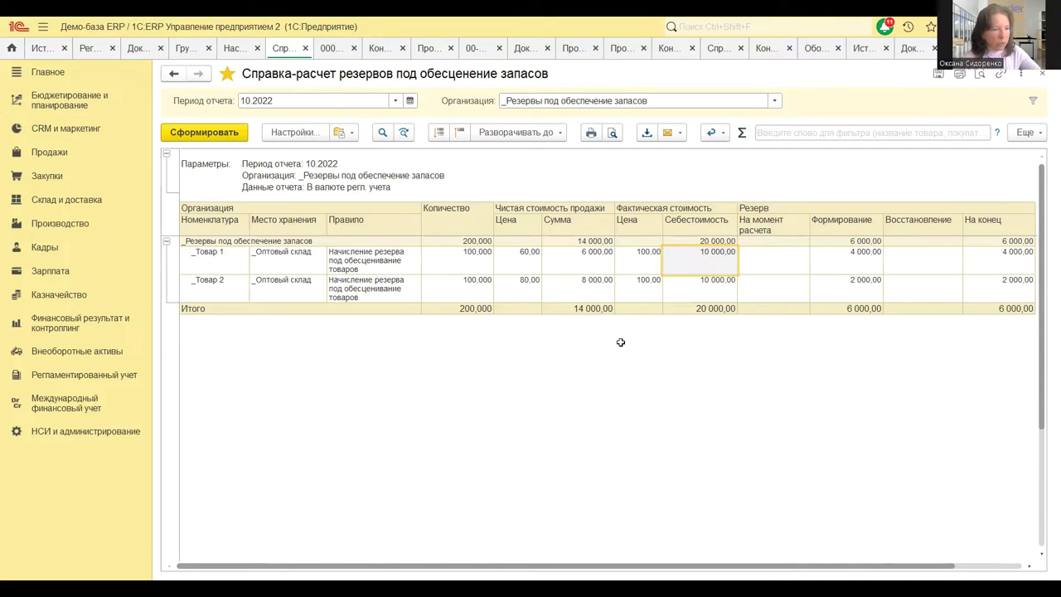
left_click(516, 257)
left_click(519, 286)
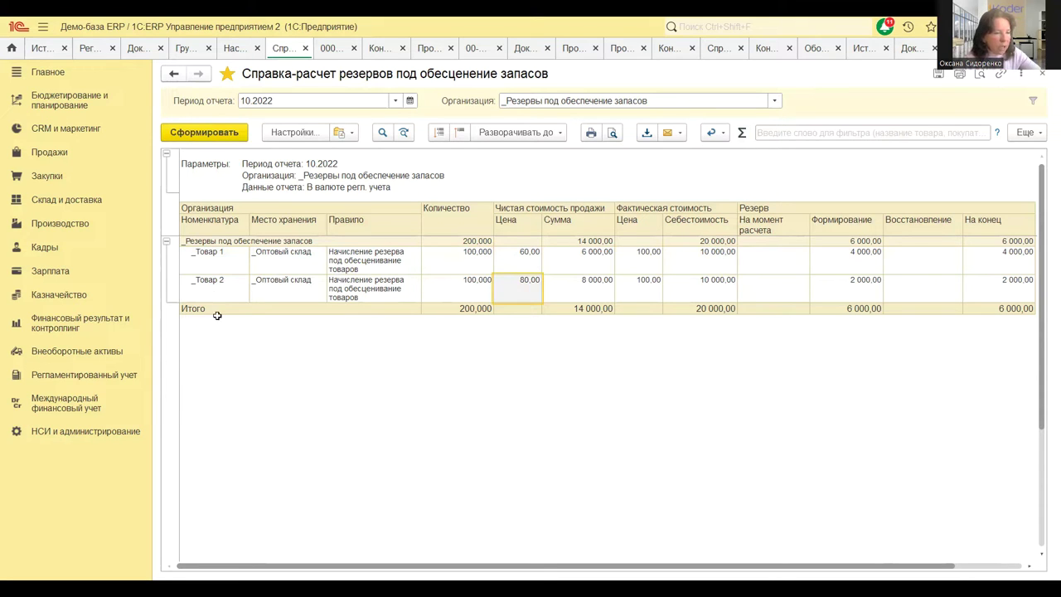
left_click_drag(209, 256, 514, 285)
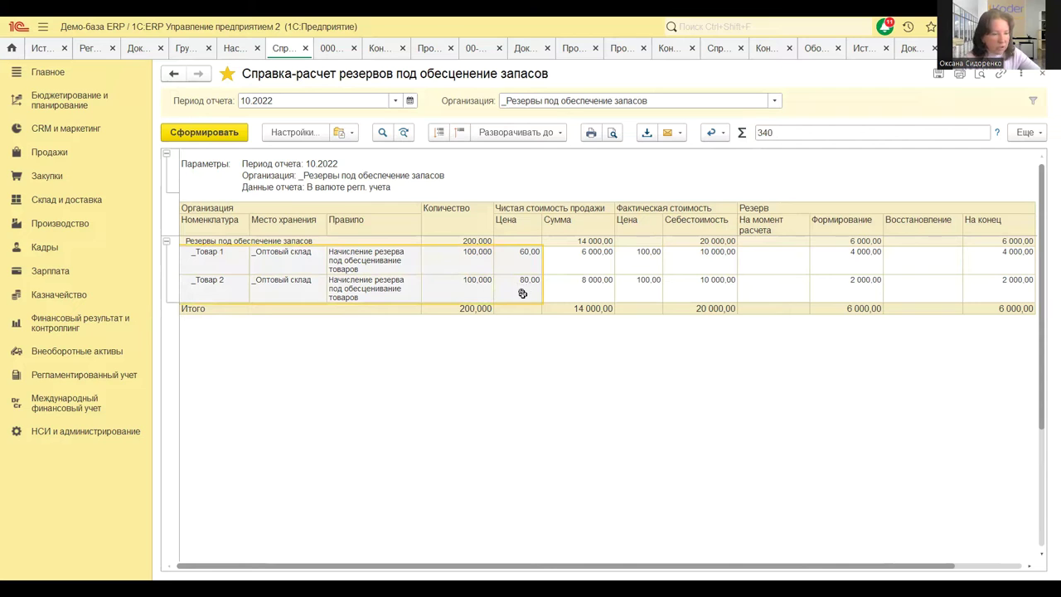
- Regenerate the reserve calculation report for period 11.2022
left_click(859, 263)
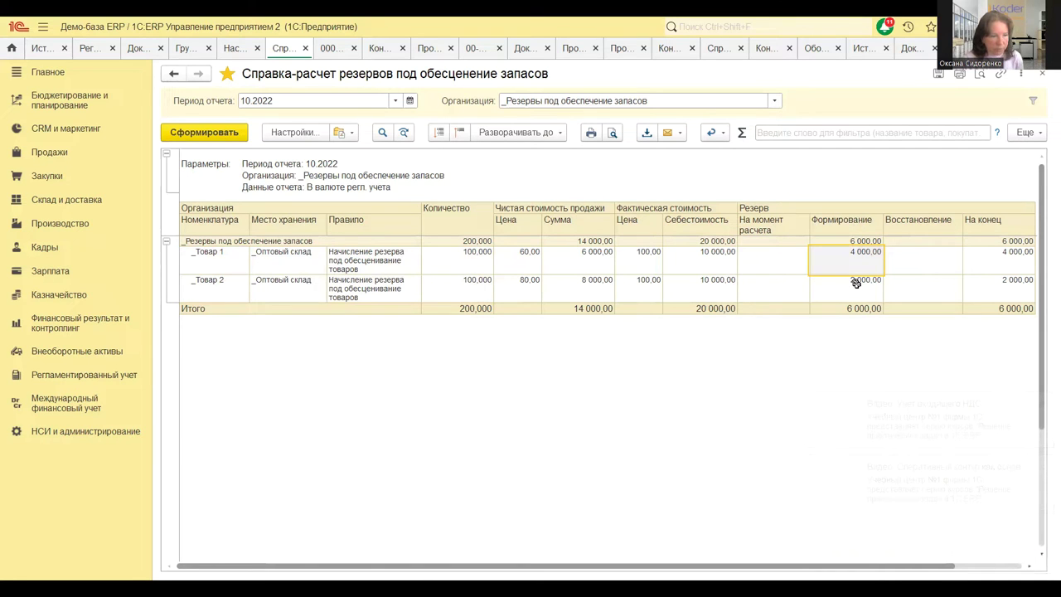
left_click(274, 100)
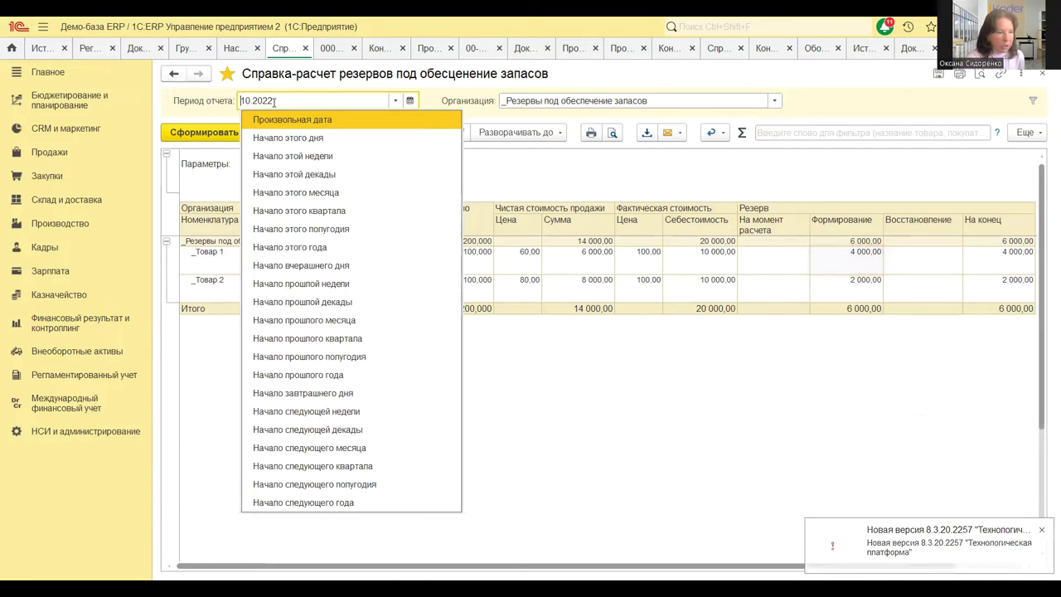
type("11")
key("Tab")
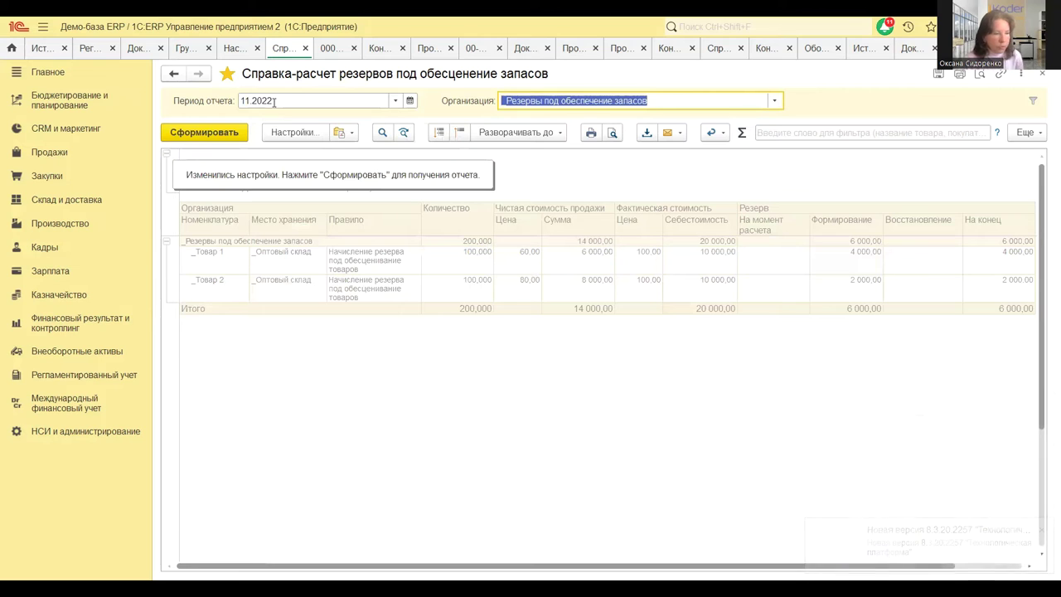
left_click(219, 134)
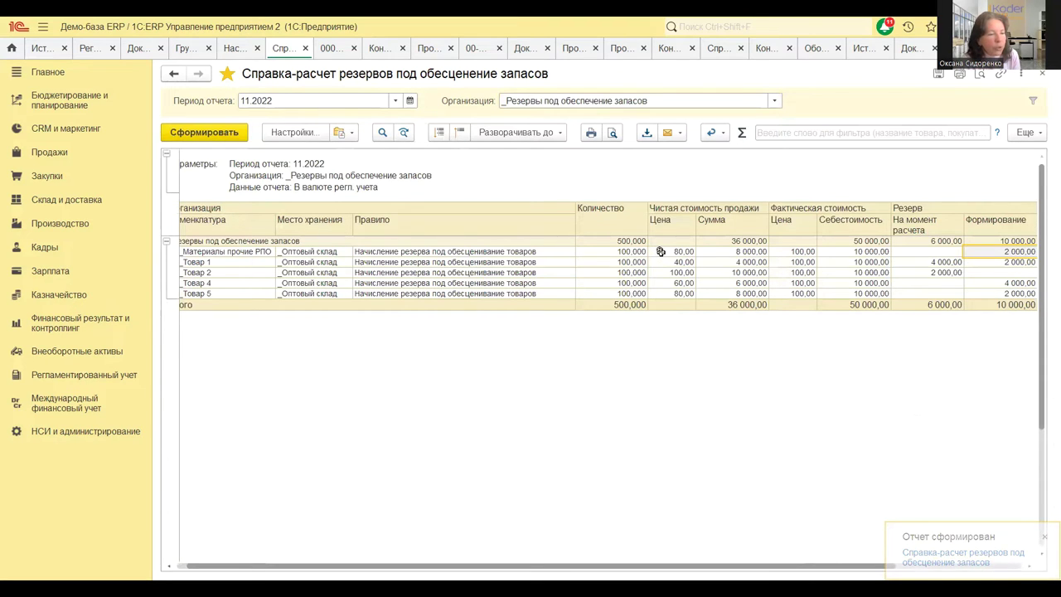
- Compare net selling prices with actual costs across the items in the 11.2022 report and narrow the Правило column
left_click_drag(660, 252, 835, 262)
left_click(670, 262)
left_click_drag(713, 264, 831, 273)
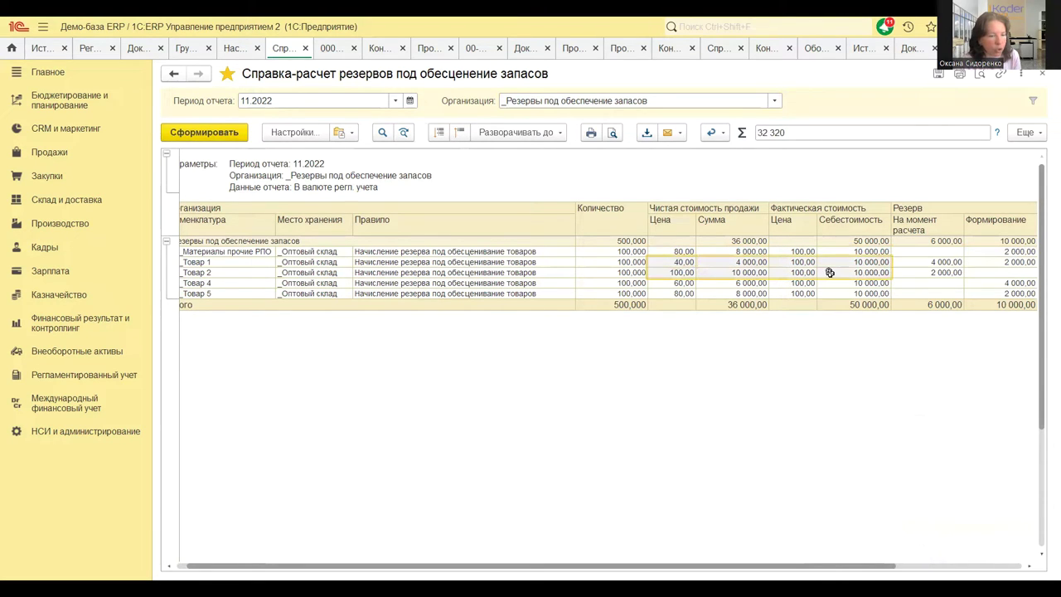
left_click(661, 262)
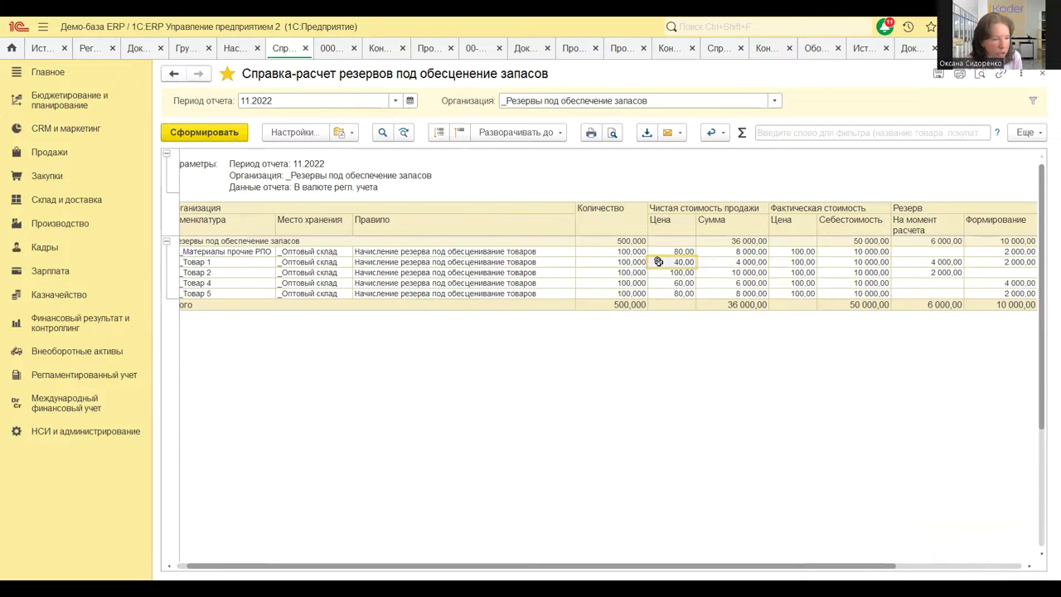
left_click(663, 273)
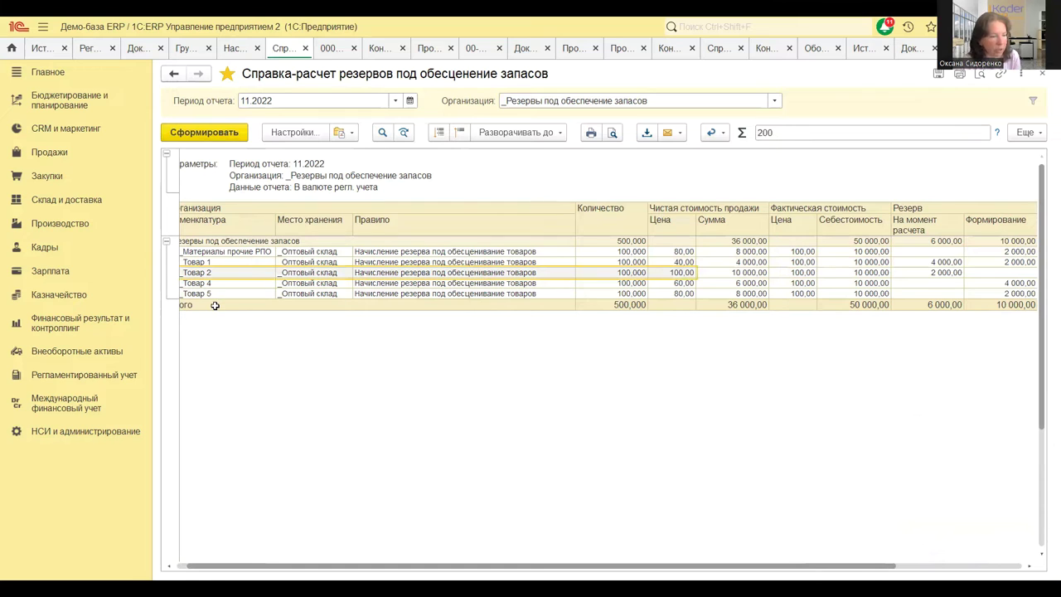
left_click_drag(208, 282, 693, 294)
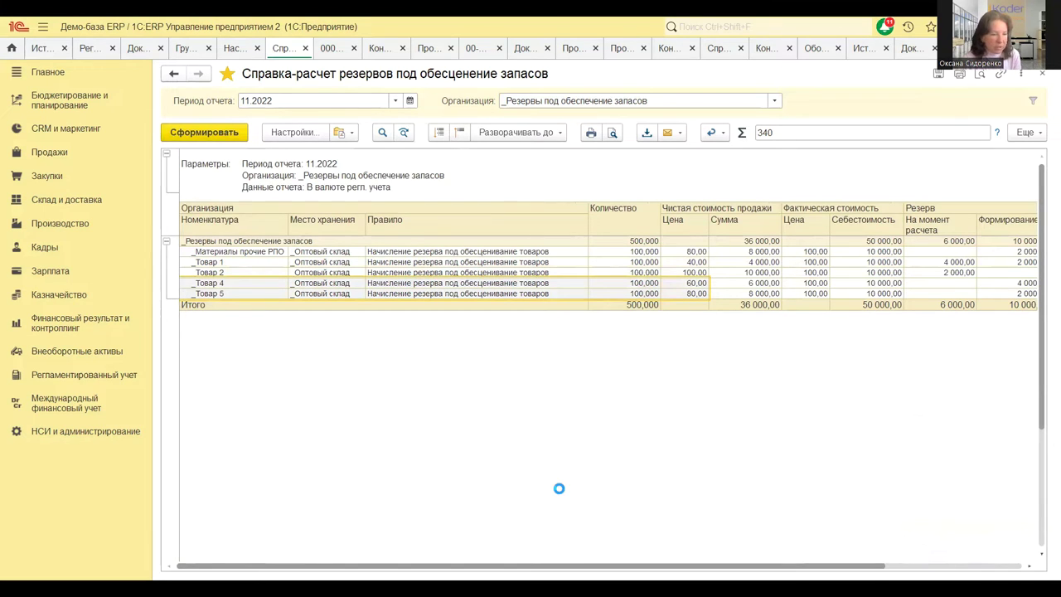
left_click_drag(588, 209, 505, 209)
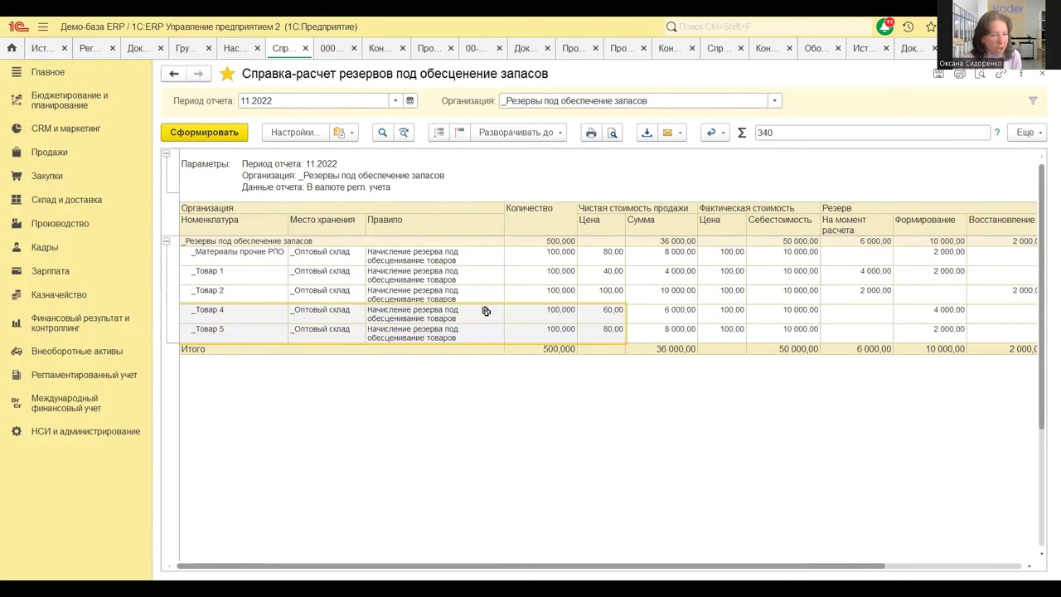
- Examine the prices and reserve formation and restoration of _Товар 1 and _Товар 2, and close the report without saving the changed variant
left_click_drag(230, 290, 596, 295)
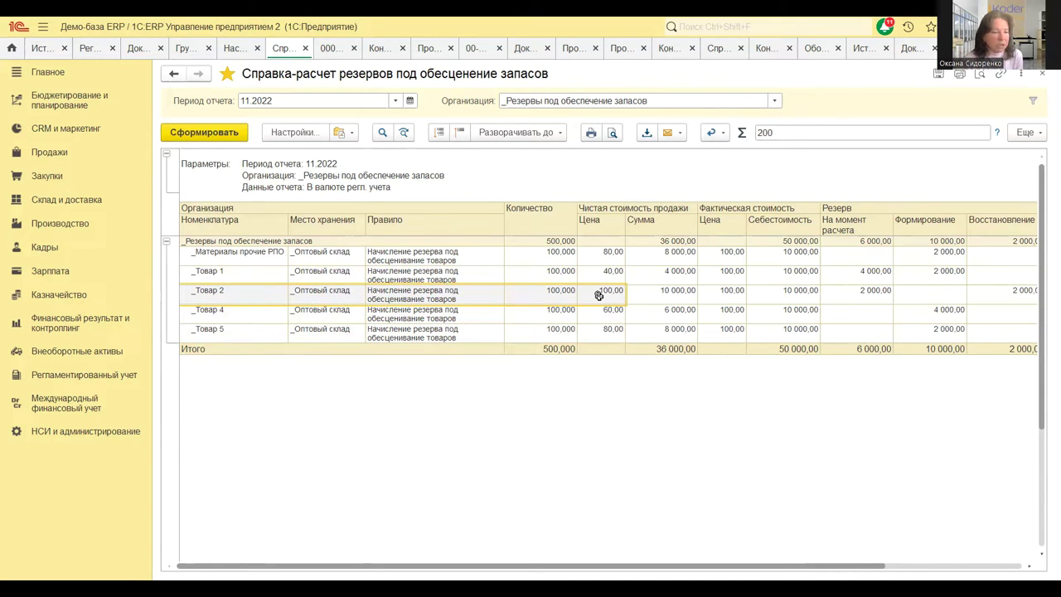
left_click_drag(600, 293, 744, 293)
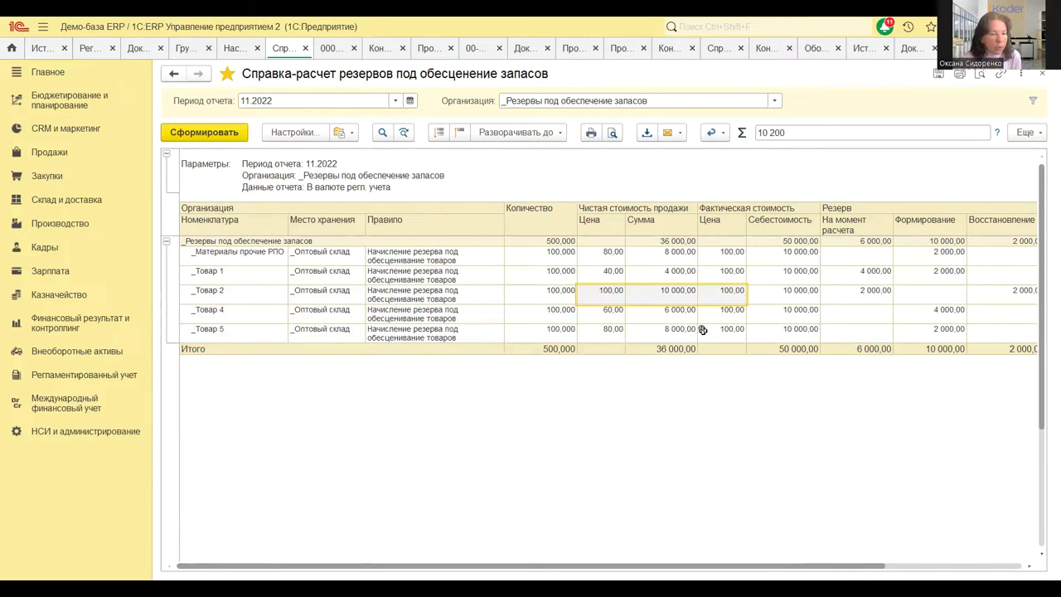
left_click(929, 266)
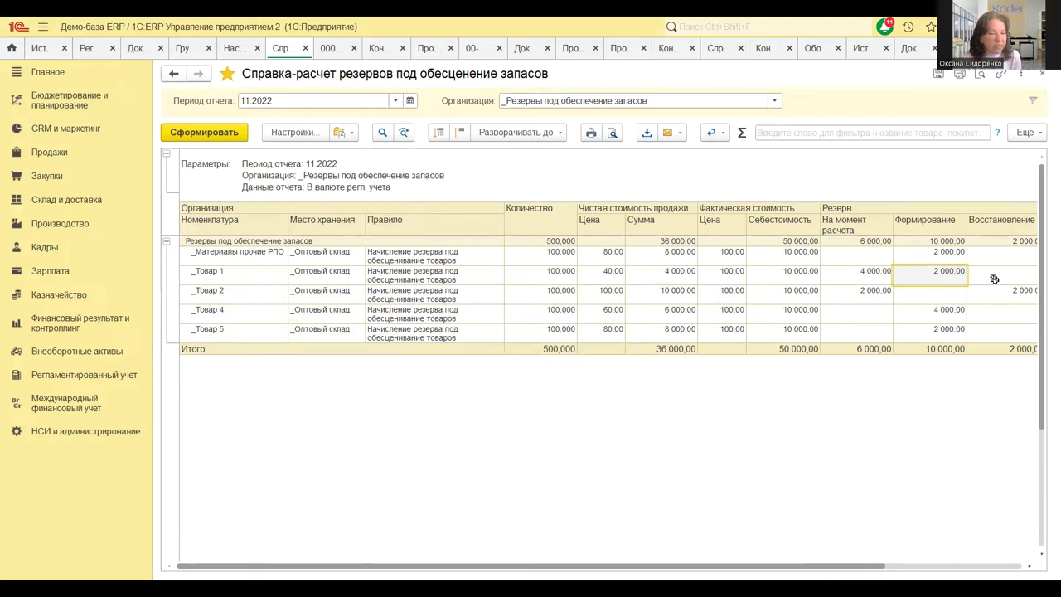
left_click_drag(997, 292, 889, 293)
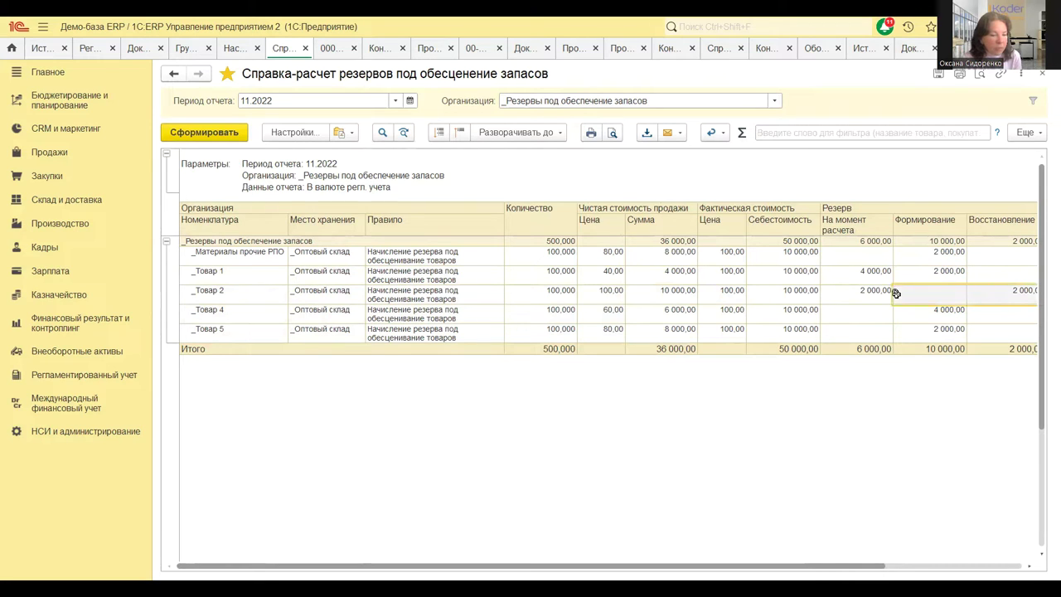
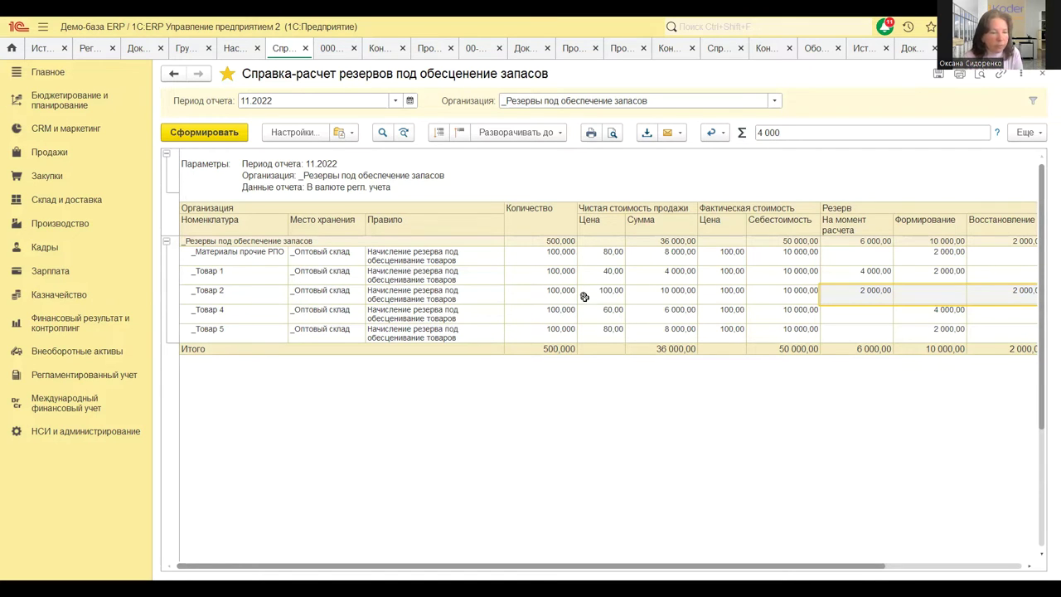
left_click_drag(584, 296, 793, 299)
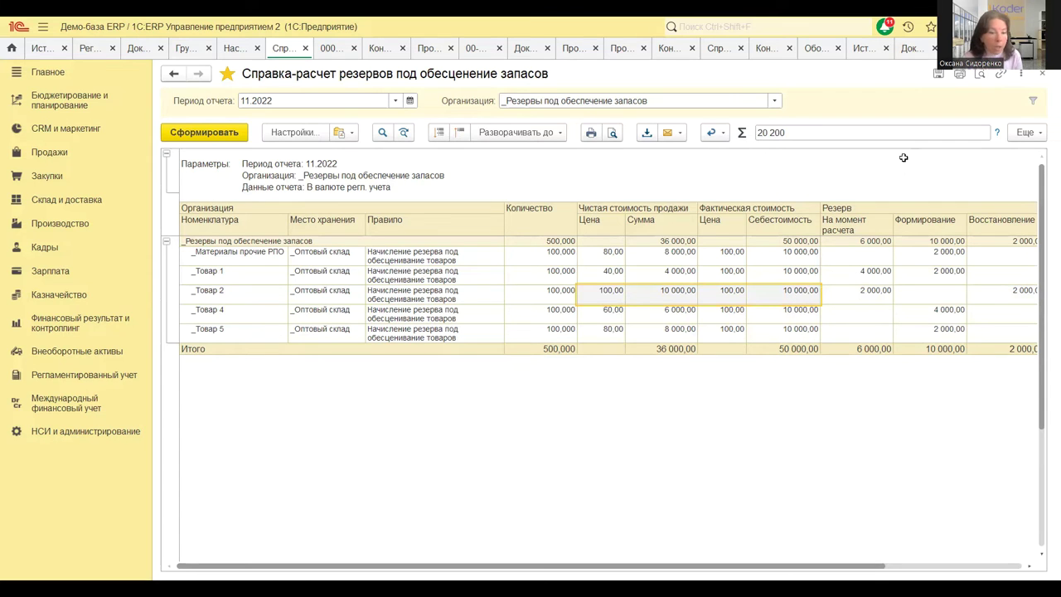
left_click(1042, 73)
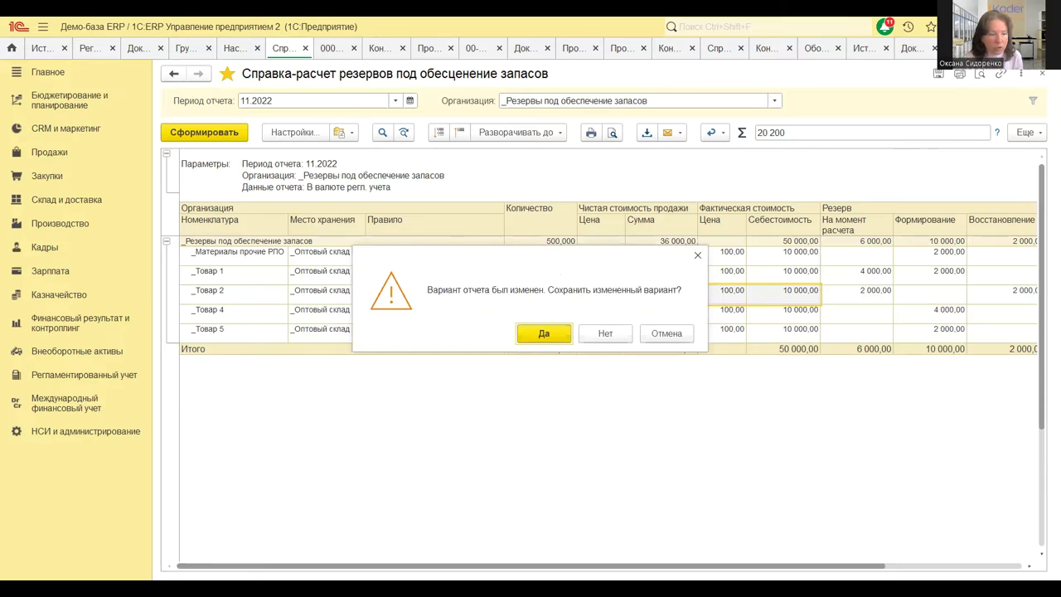
left_click(603, 335)
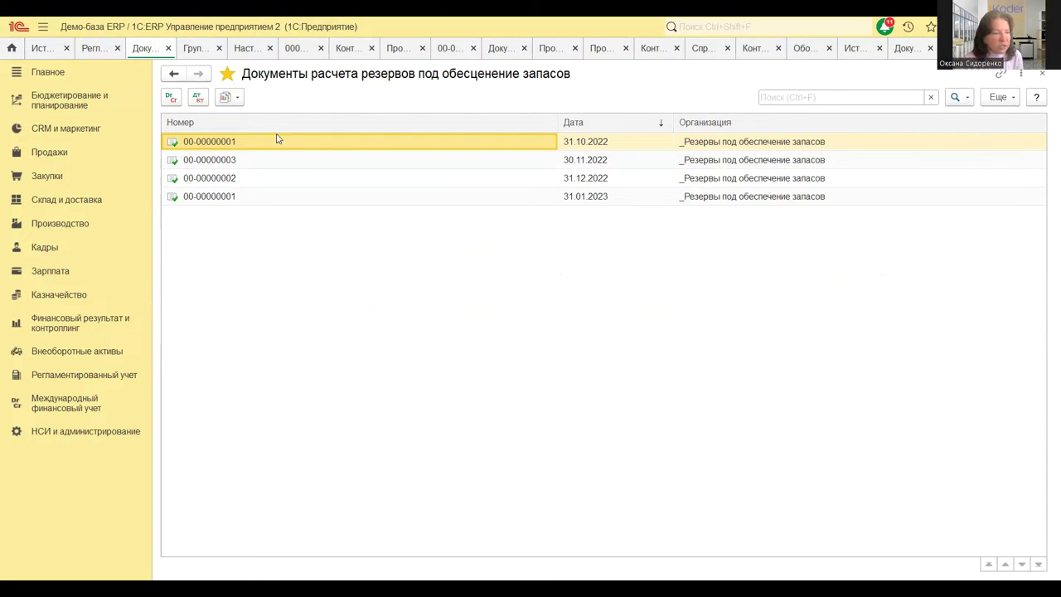
- View the regulated accounting postings of the reserve calculation document dated 30.11.2022 and close them
left_click(208, 163)
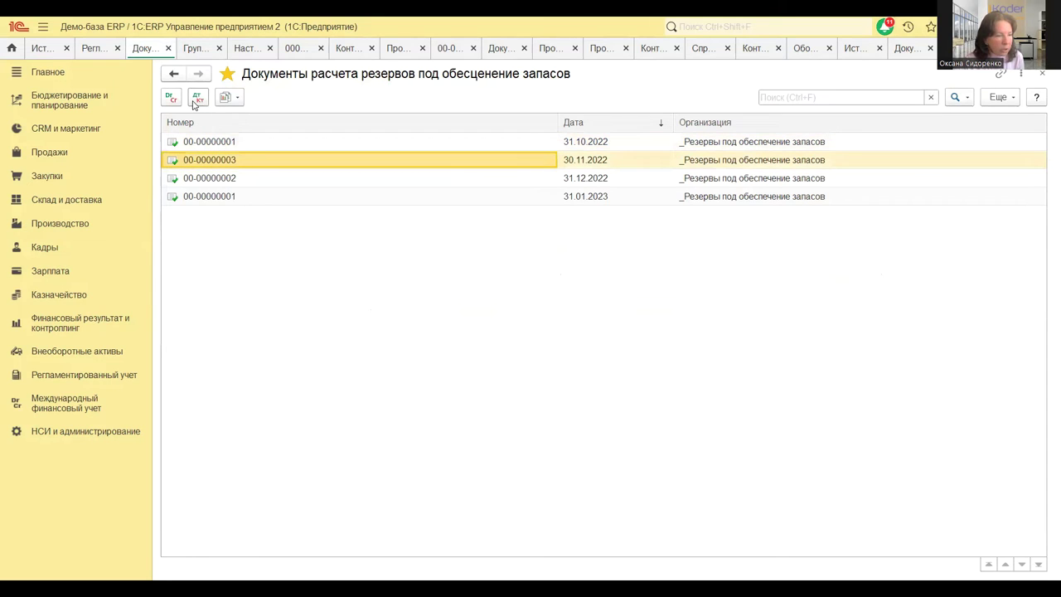
left_click(199, 100)
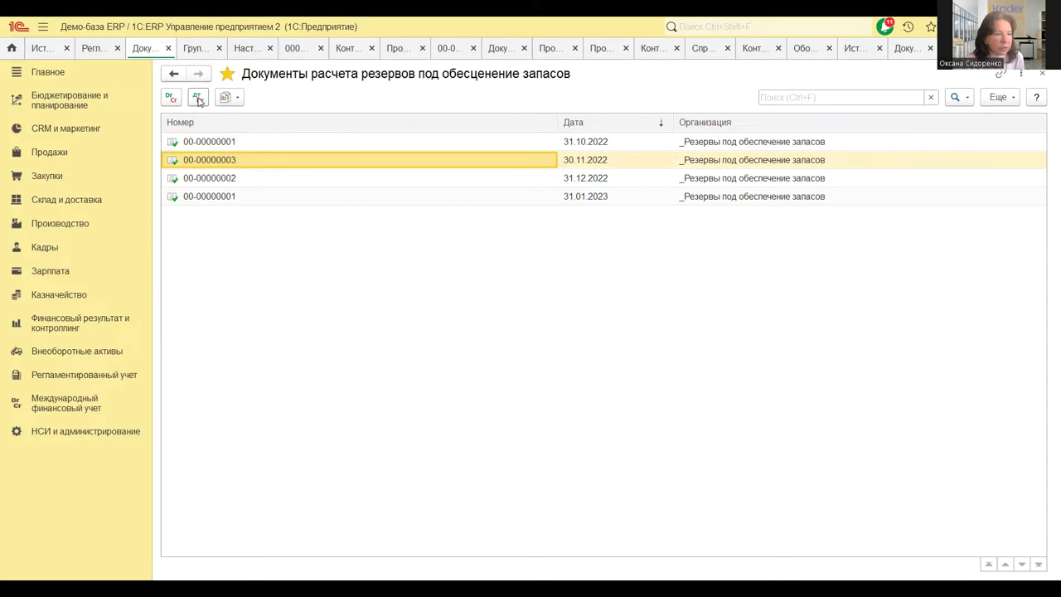
left_click(199, 101)
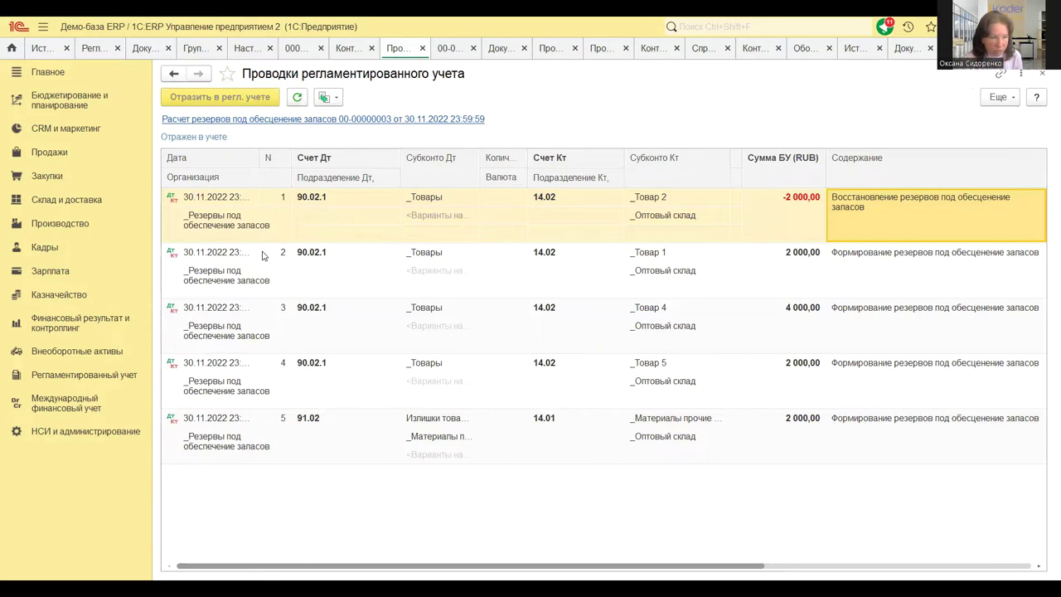
left_click(655, 200)
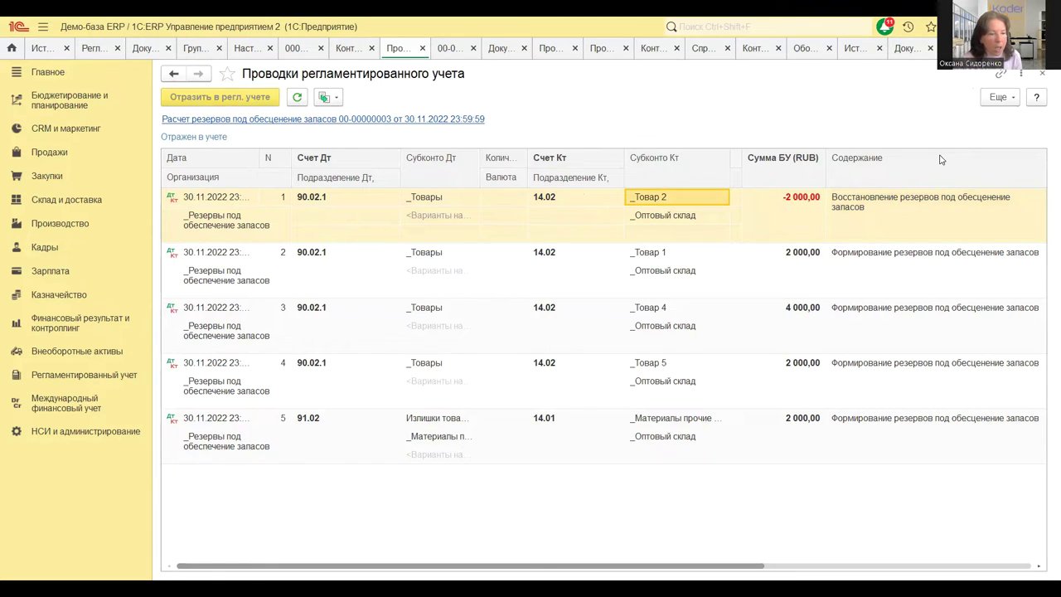
left_click(1042, 74)
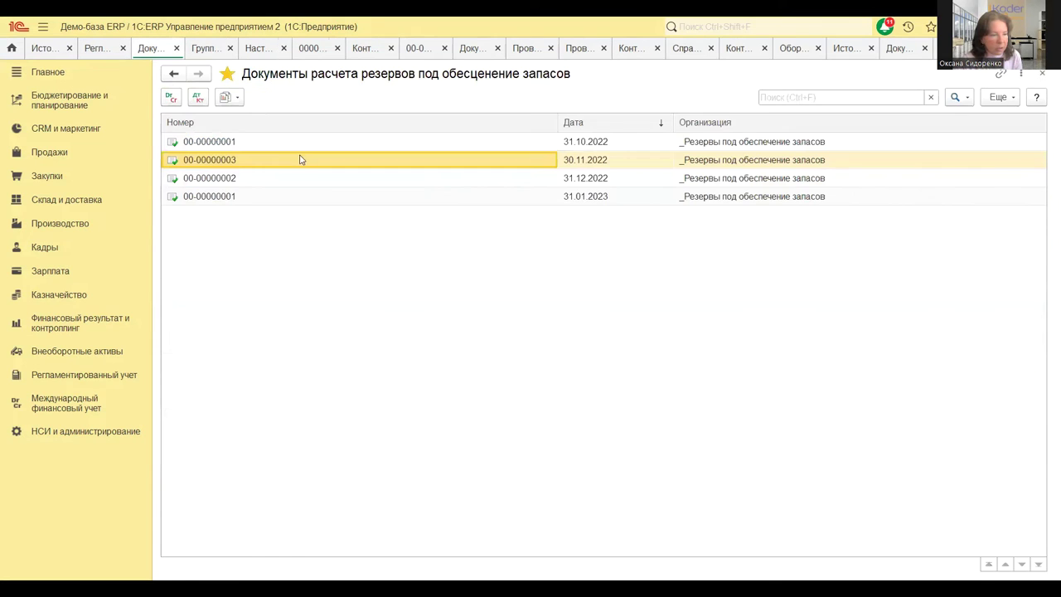
- View the regulated accounting postings of the reserve calculation document dated 31.10.2022, including the tax accounting amounts, and close them
left_click(289, 142)
left_click(197, 98)
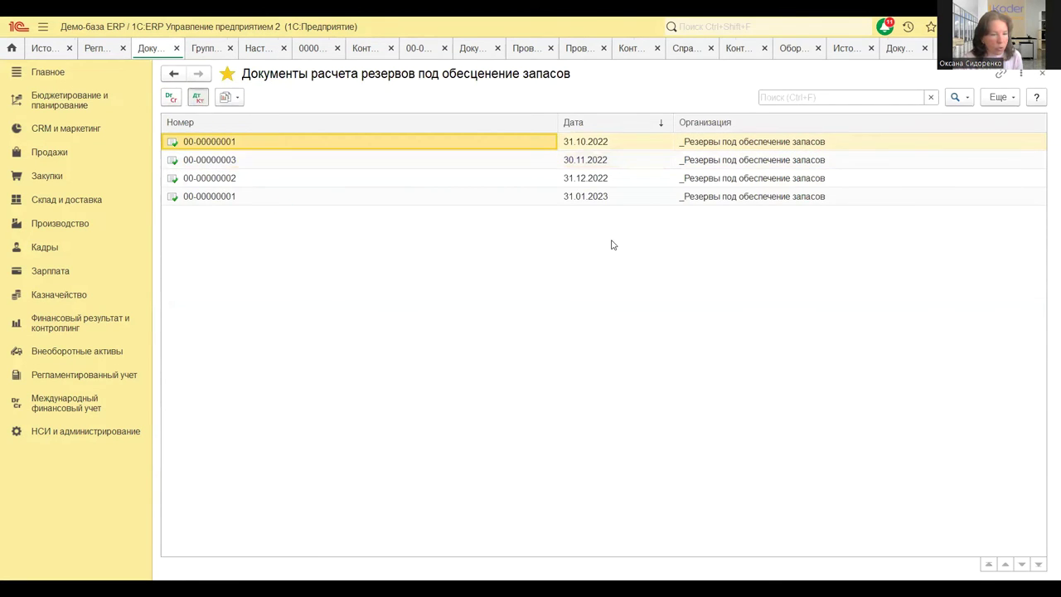
left_click(602, 224)
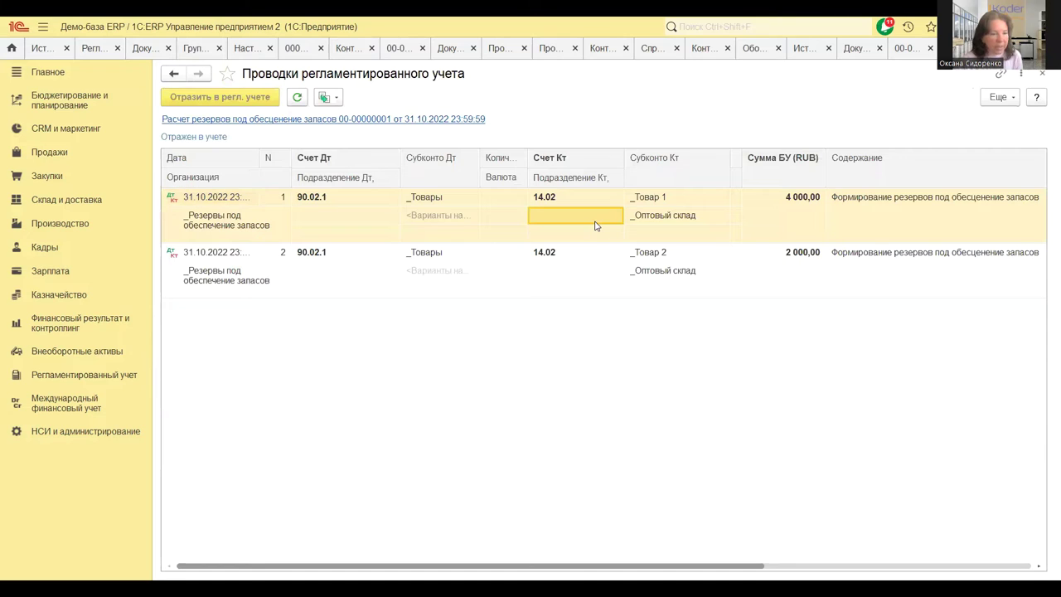
left_click(815, 197)
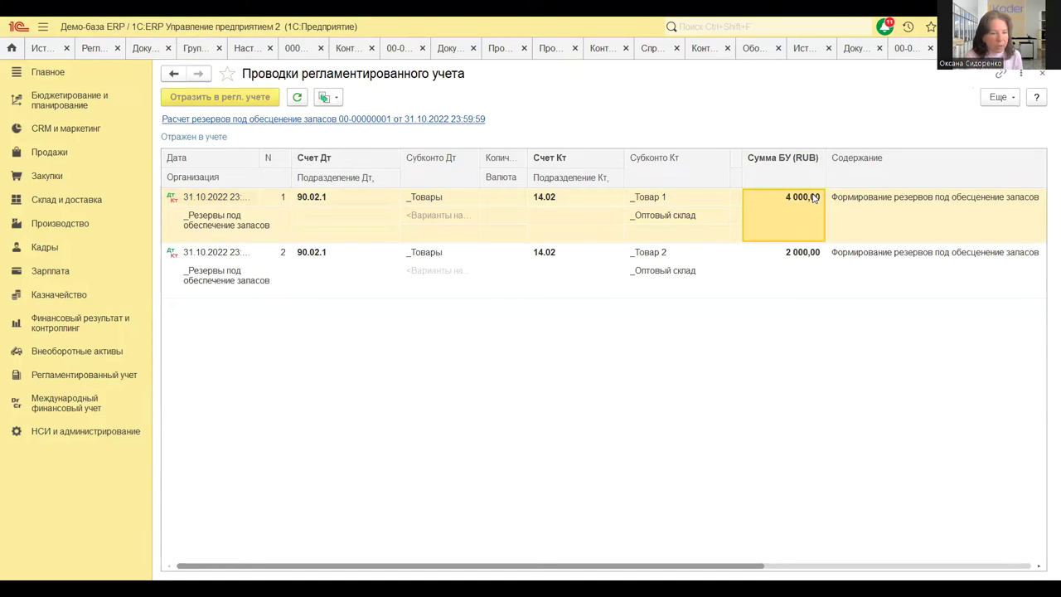
key("Right")
key("Right")
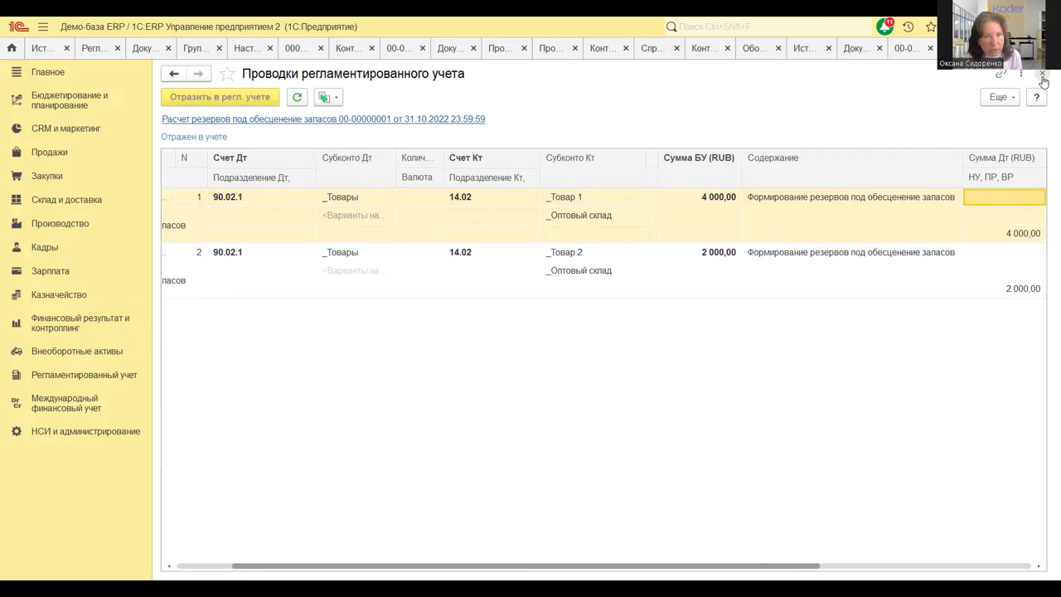
left_click(1042, 75)
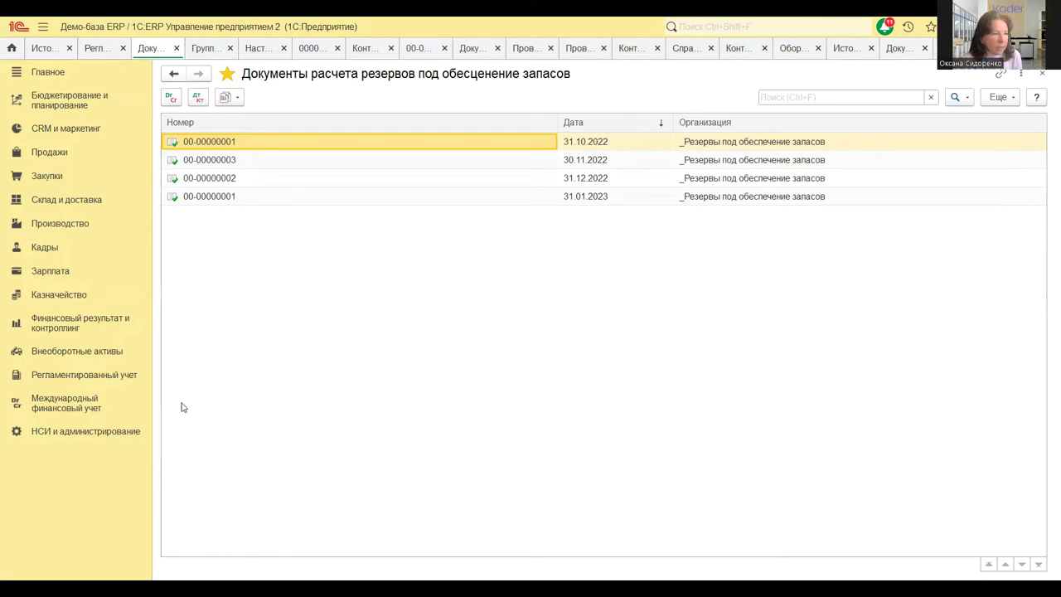
- Check the main details of the Внутреннее потребление document dated 16.01.2023 and examine its regulated postings for goods and reserve write-offs
left_click(312, 50)
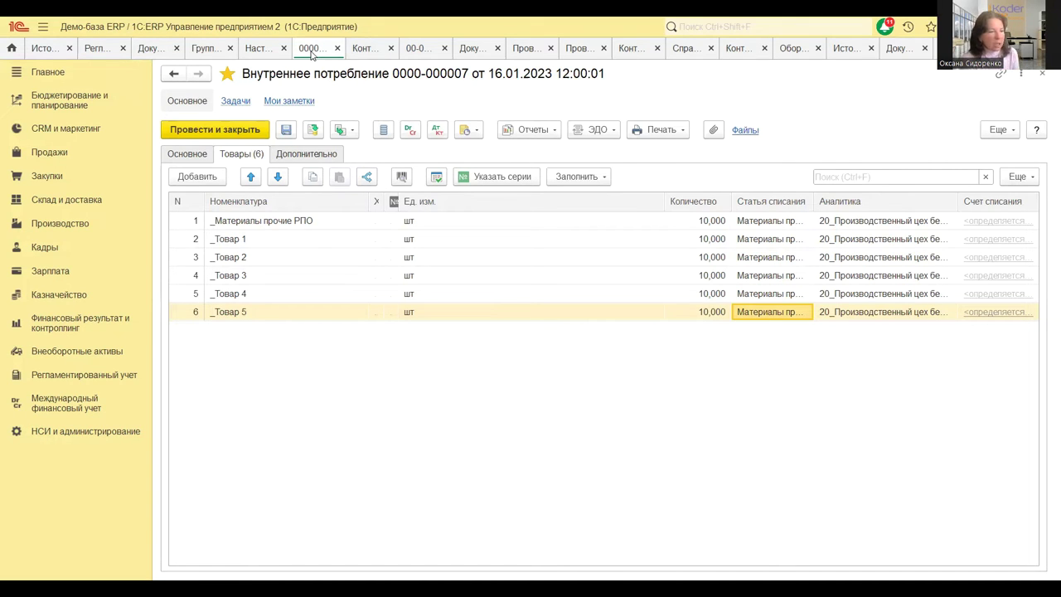
left_click(181, 157)
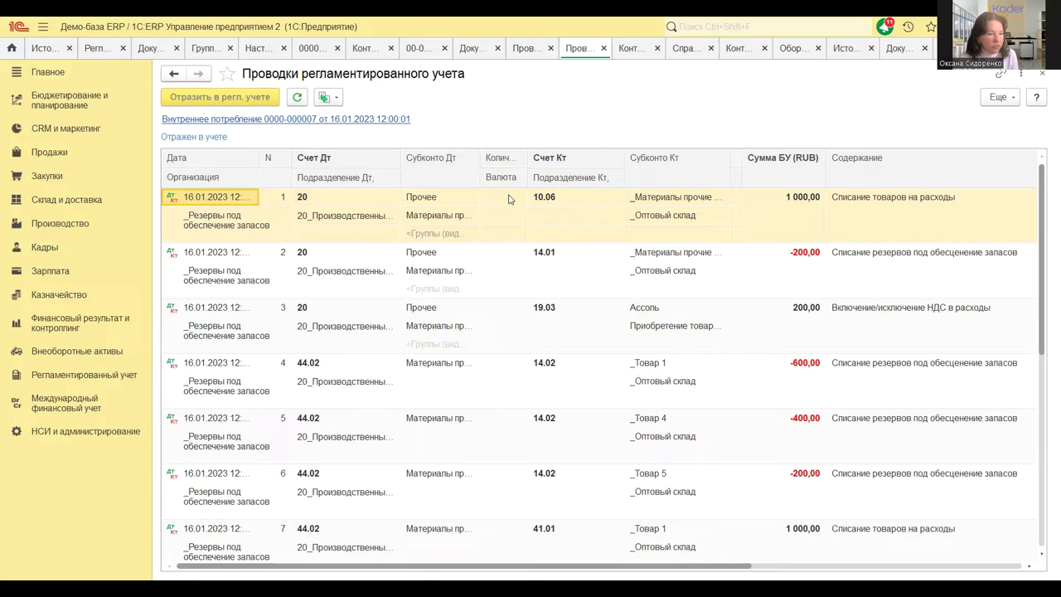
left_click(555, 199)
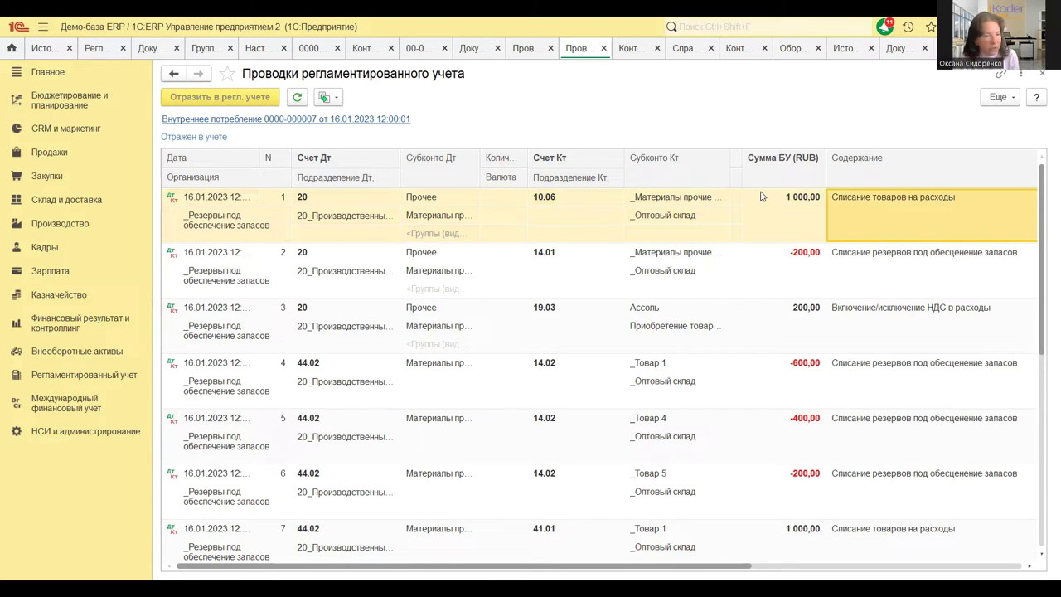
left_click(334, 204)
left_click(353, 262)
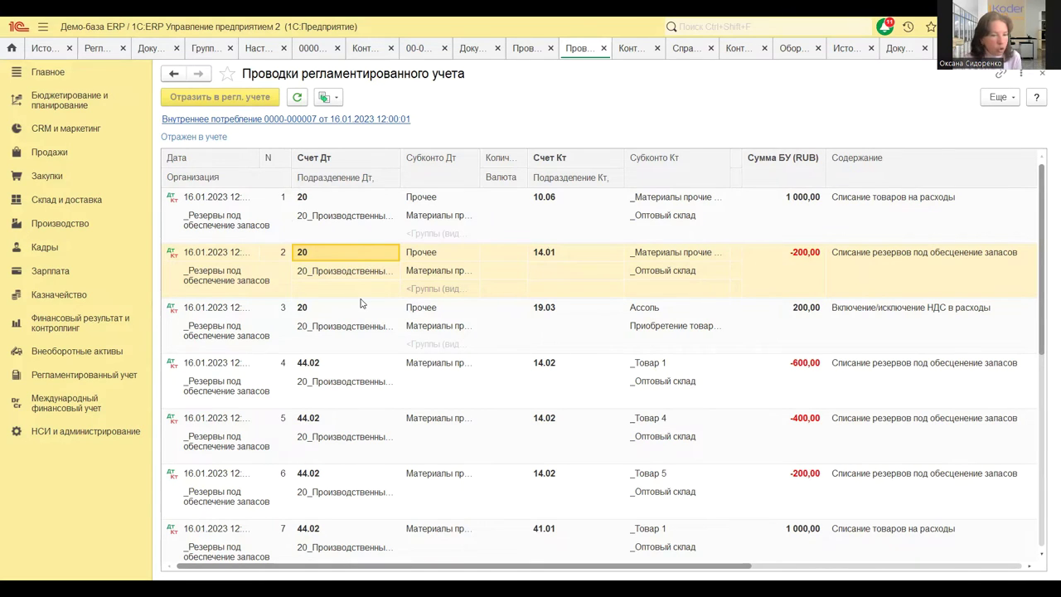
double_click(556, 270)
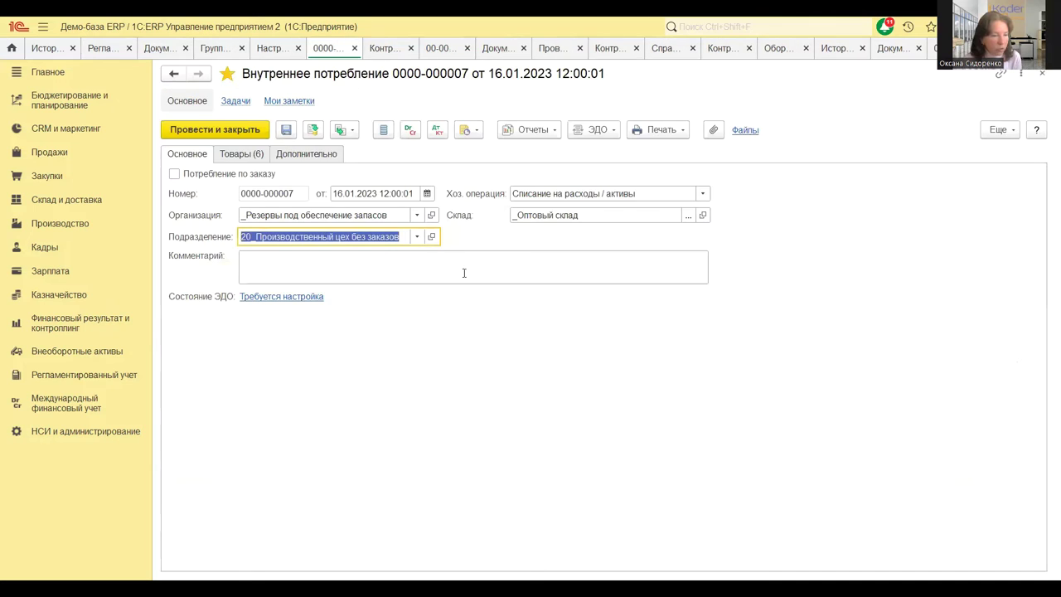
- Widen the Статья списания column in the document's goods list and compare the expense items of _Материалы прочие РПО and _Товар 1
left_click(241, 157)
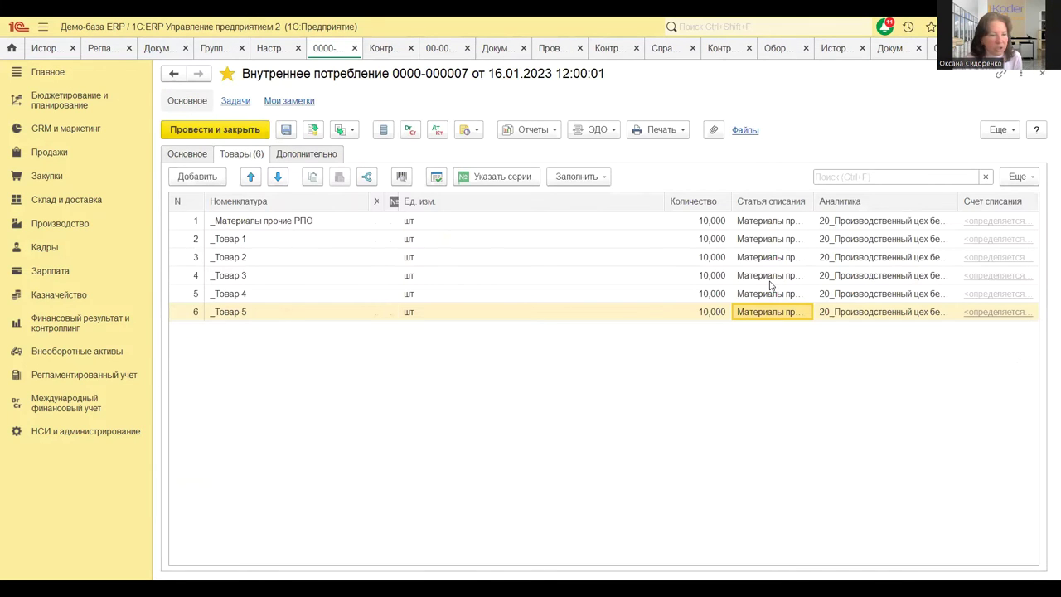
left_click_drag(814, 201, 899, 201)
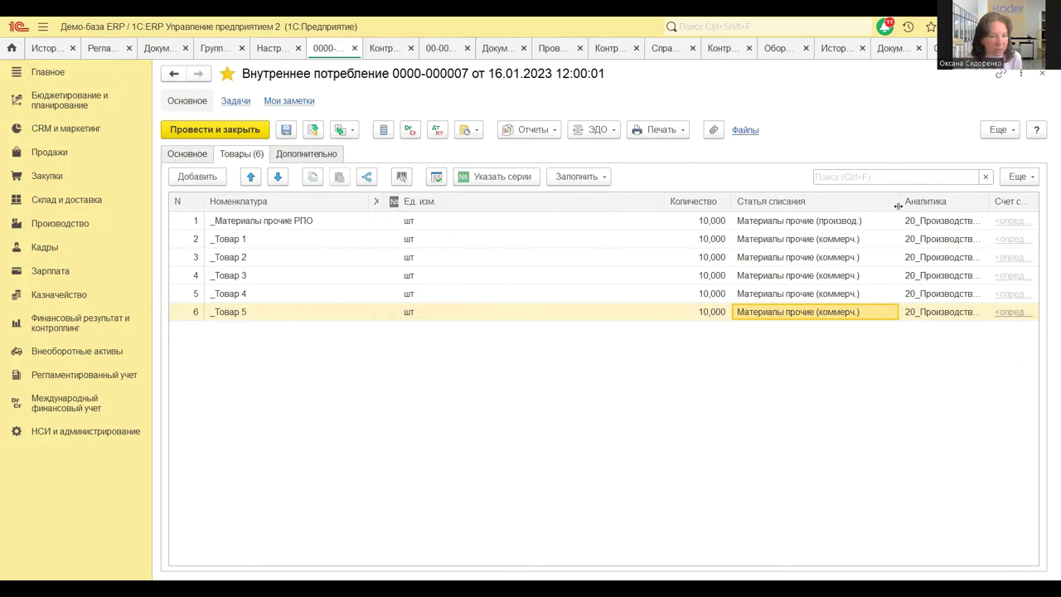
left_click(815, 222)
left_click(782, 240)
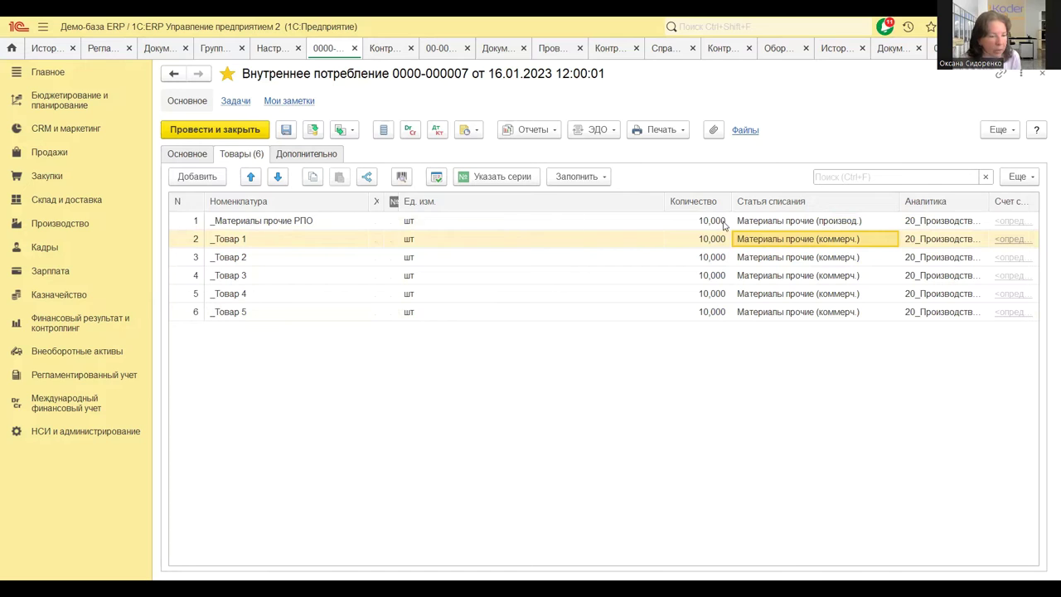
- Examine the regulated postings of the Внутреннее потребление document dated 16.01.2023 to accounts 20 and 44.02, and close the postings and the document
left_click(787, 222)
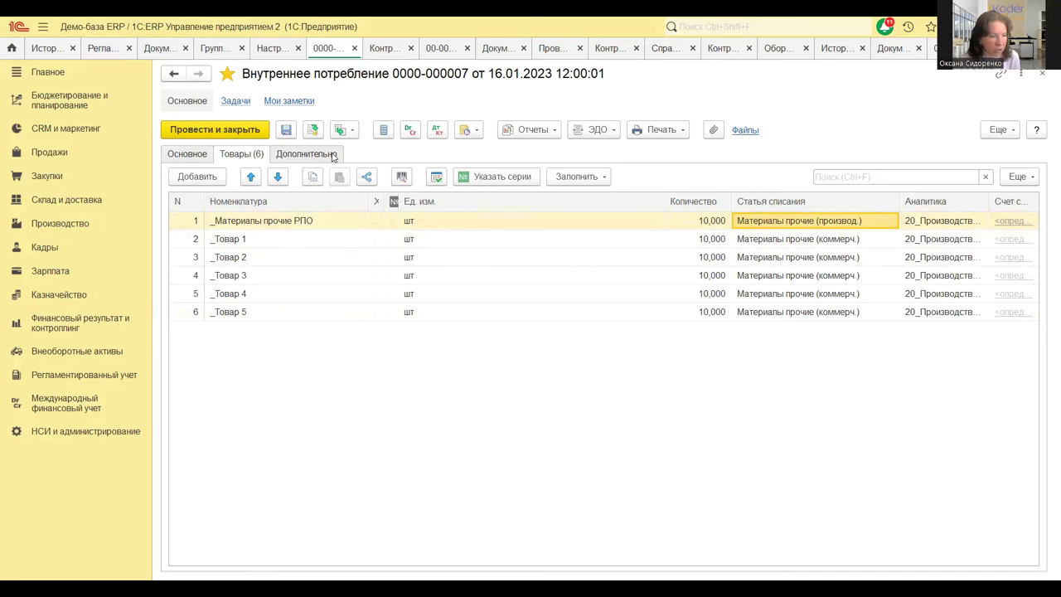
left_click(437, 133)
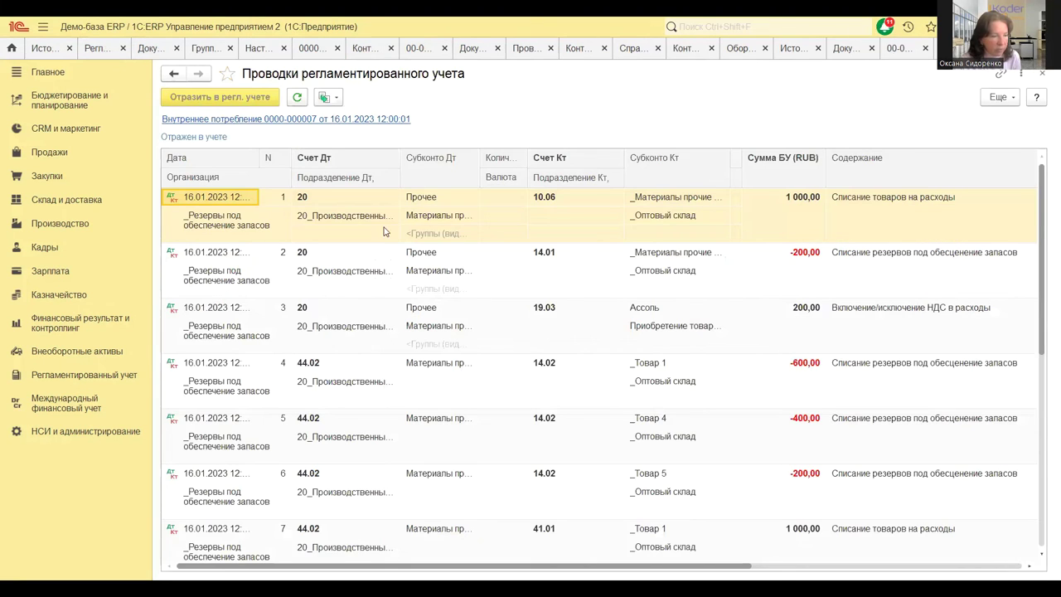
left_click(314, 203)
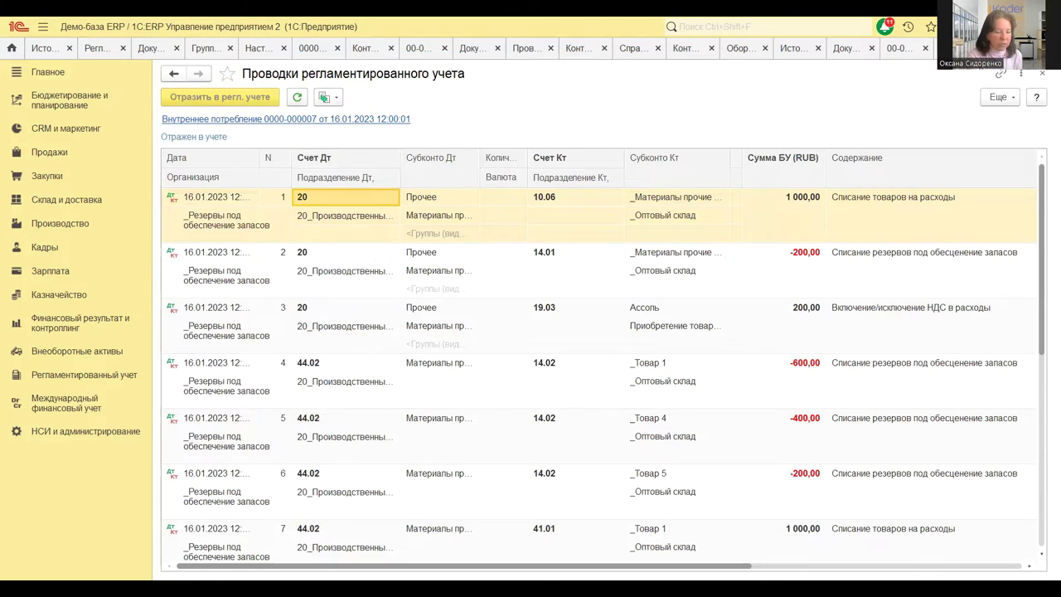
key("Down")
key("Down")
key("Down")
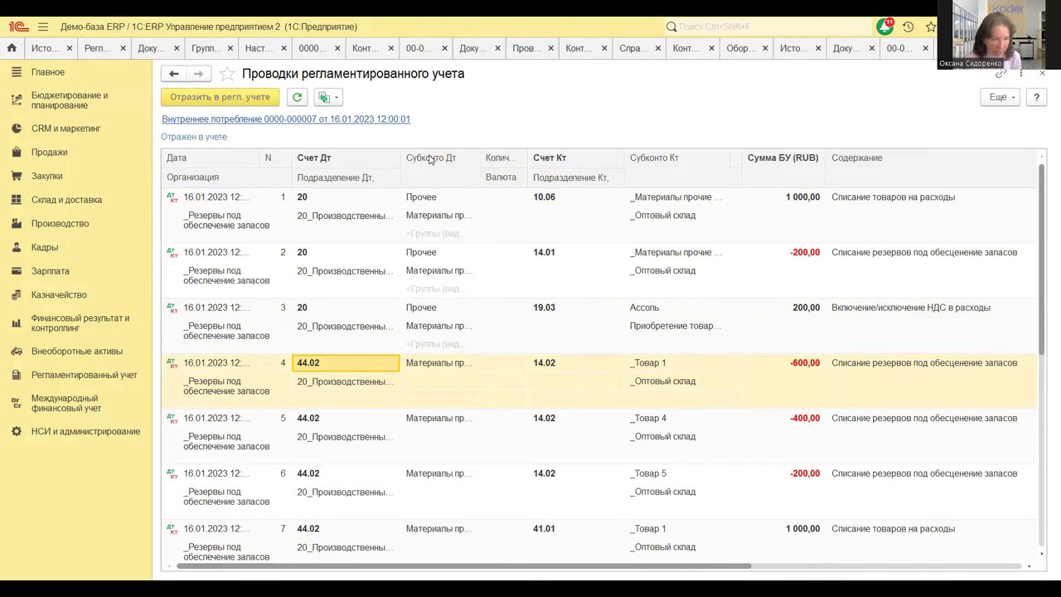
left_click(897, 369)
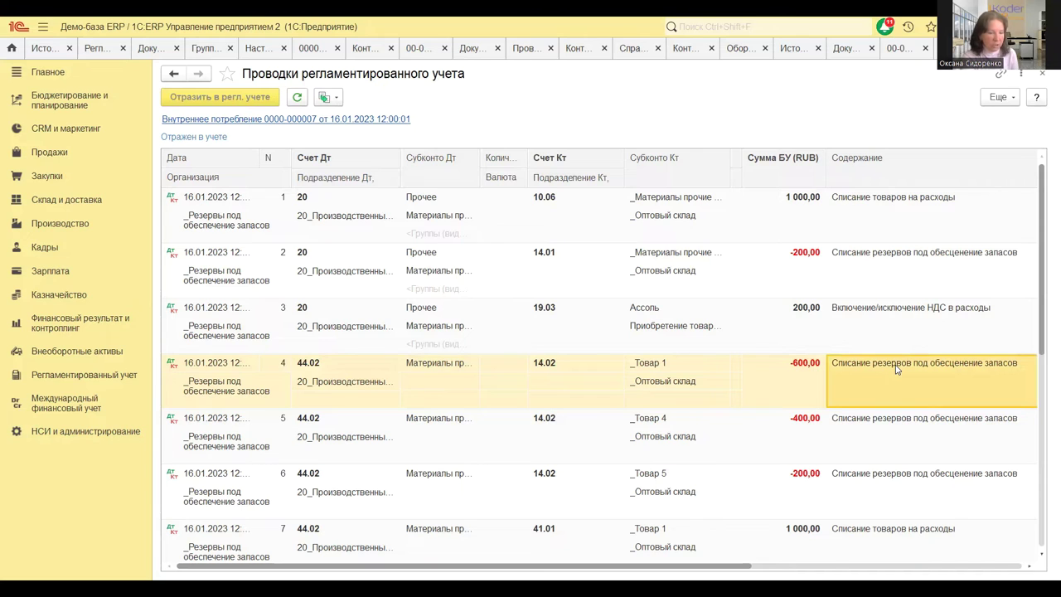
key("Down")
key("Down")
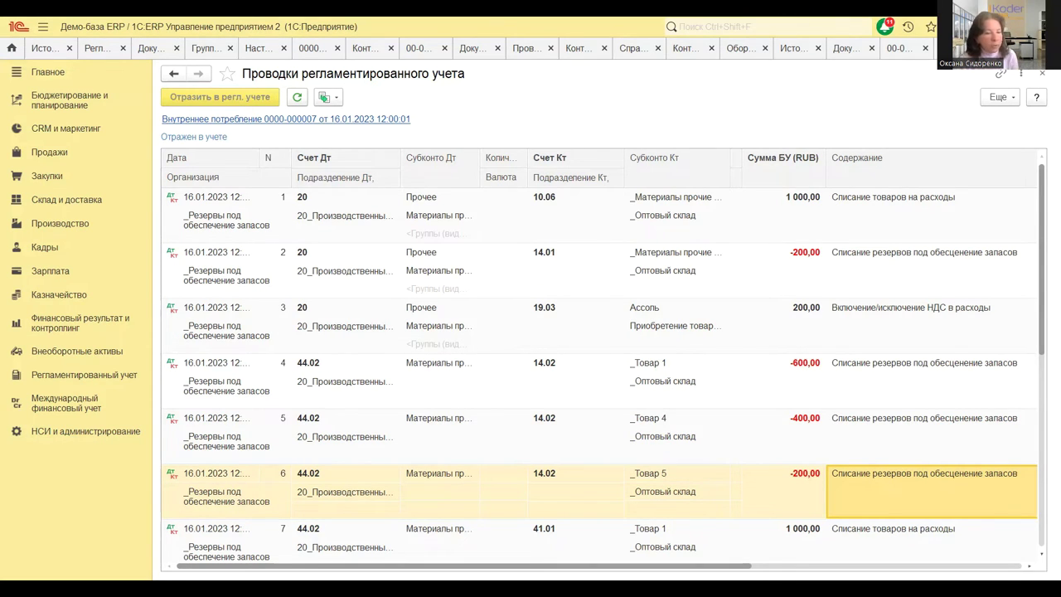
left_click(1043, 76)
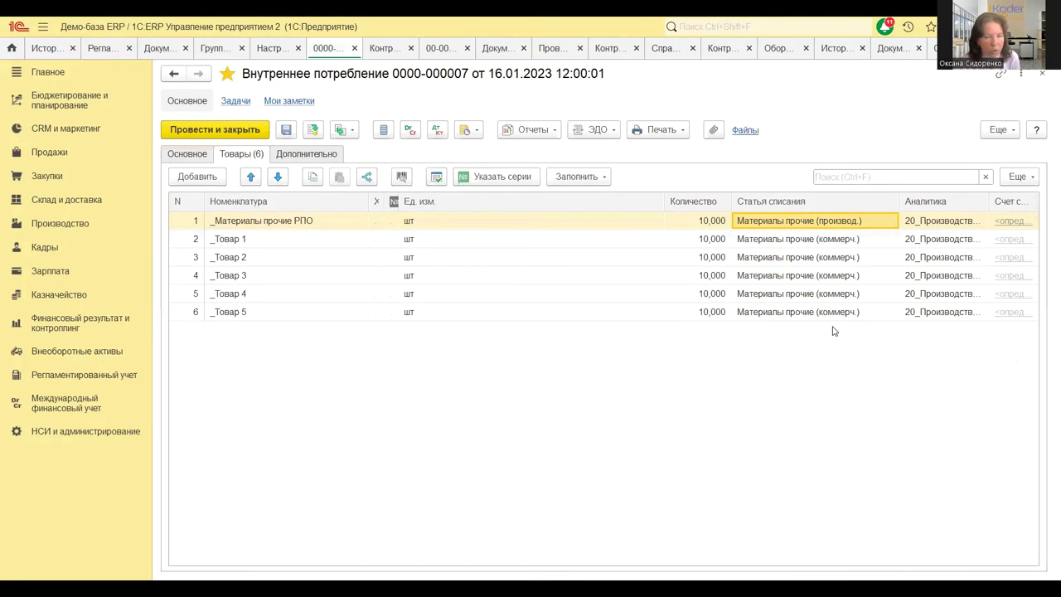
left_click(1042, 73)
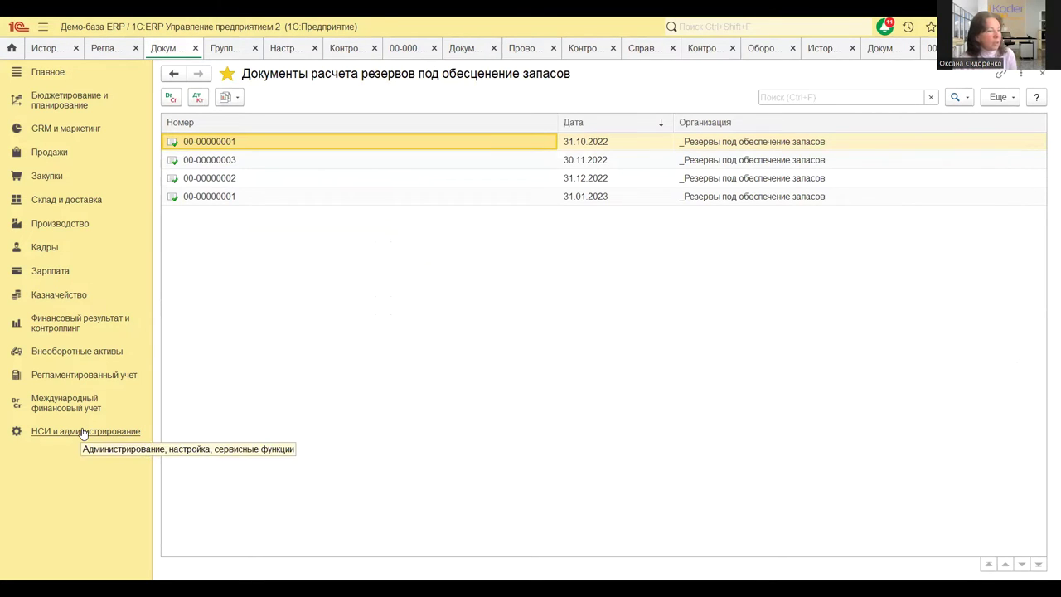
- Open the Реализация товаров и услуг document dated 16.02.2023 from the sales documents and view its goods list
left_click(61, 157)
left_click(236, 289)
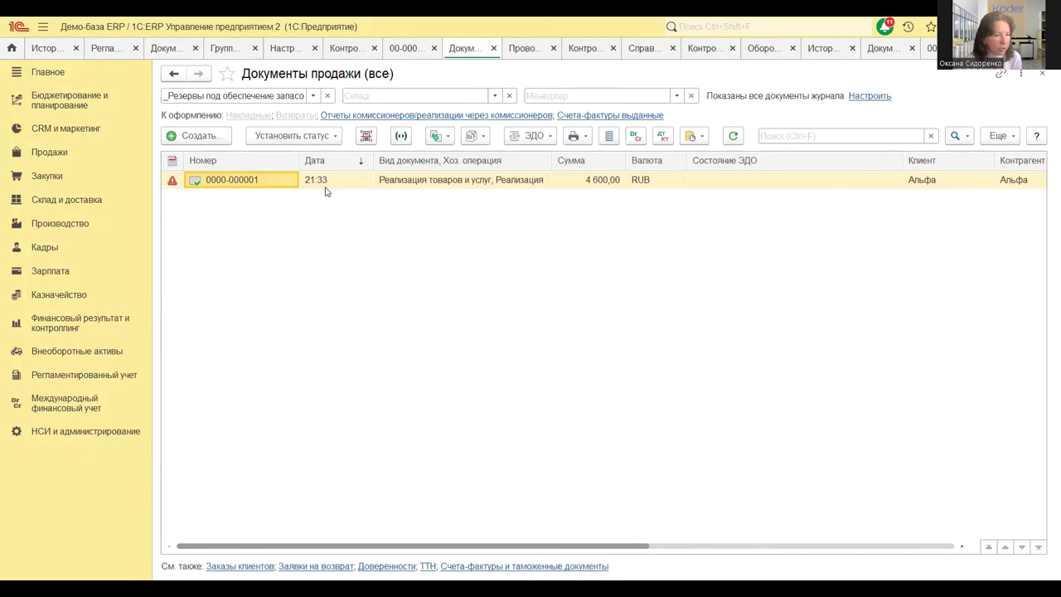
left_click(441, 182)
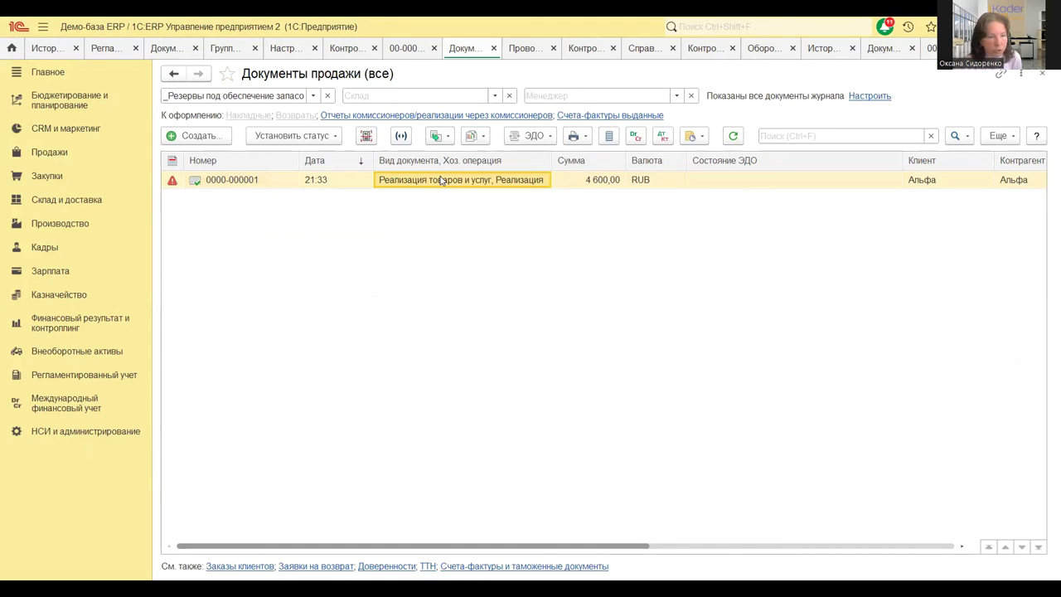
double_click(387, 179)
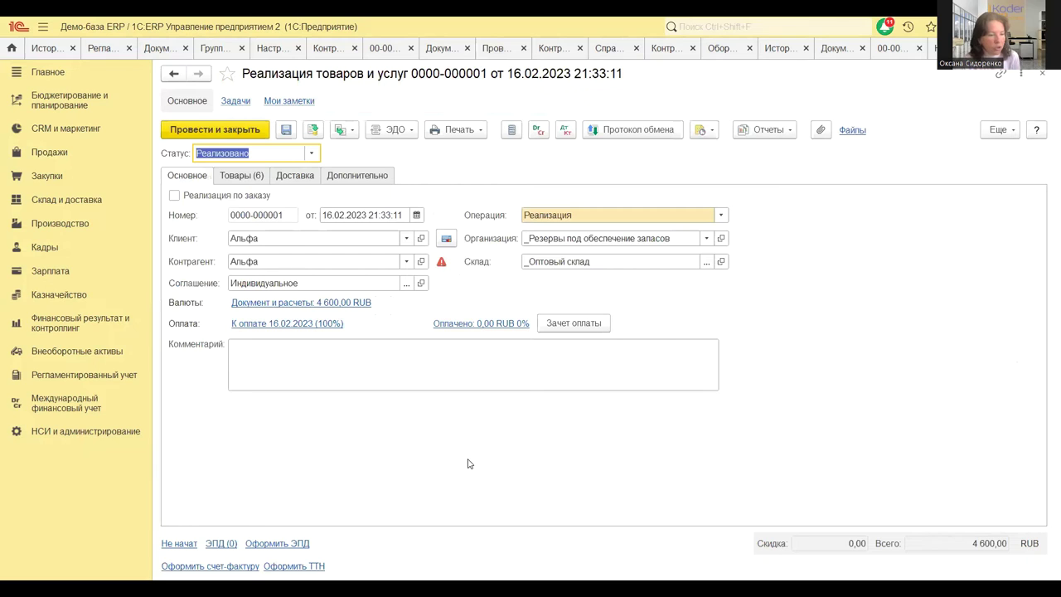
left_click(250, 175)
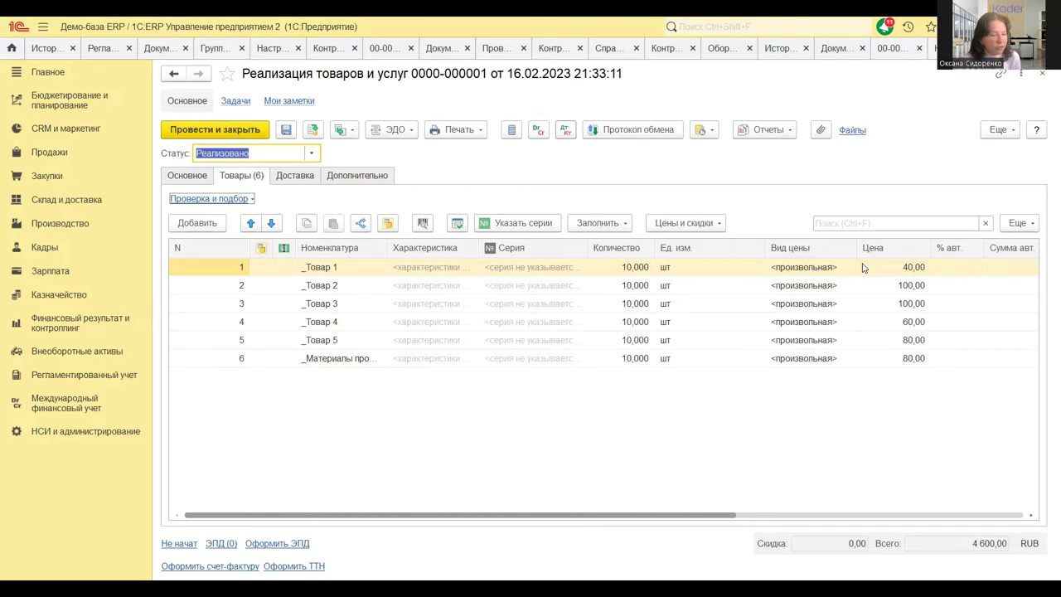
- Open the sale's regulated accounting postings and review them from the first revenue entry to the last reserve write-off
left_click(563, 136)
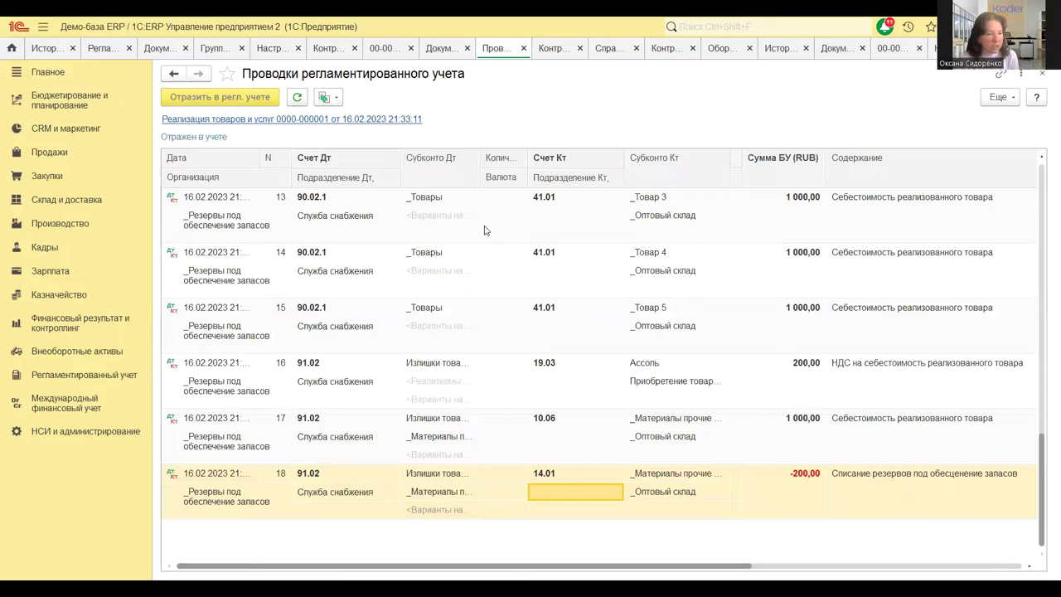
scroll(419, 230, "up", 10)
left_click(384, 208)
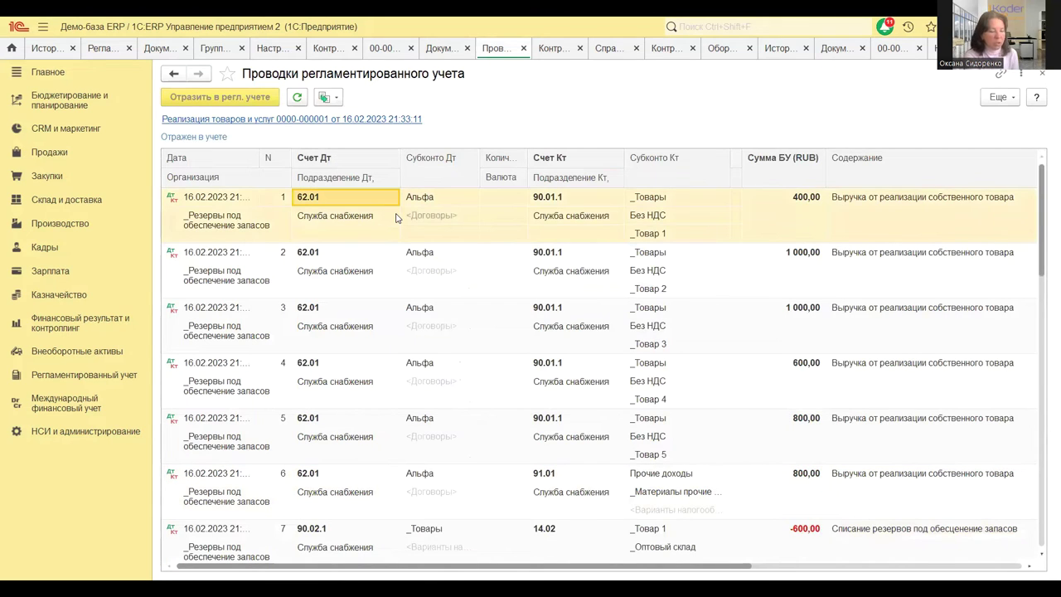
key("Down")
key("Down")
key("Down")
key("Down")
key("Down")
key("Down")
key("Down")
key("Down")
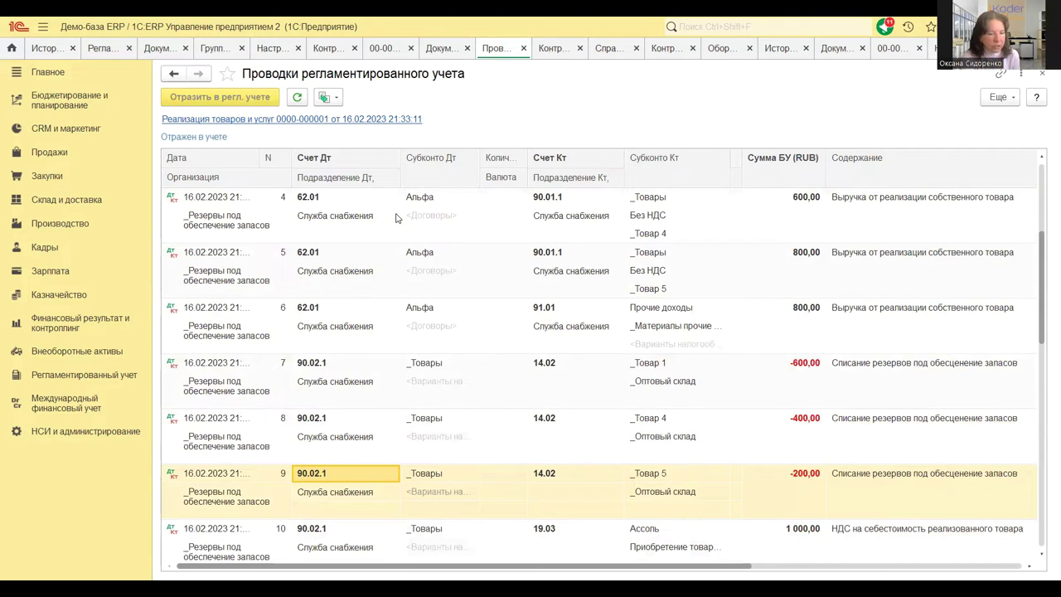
key("Down")
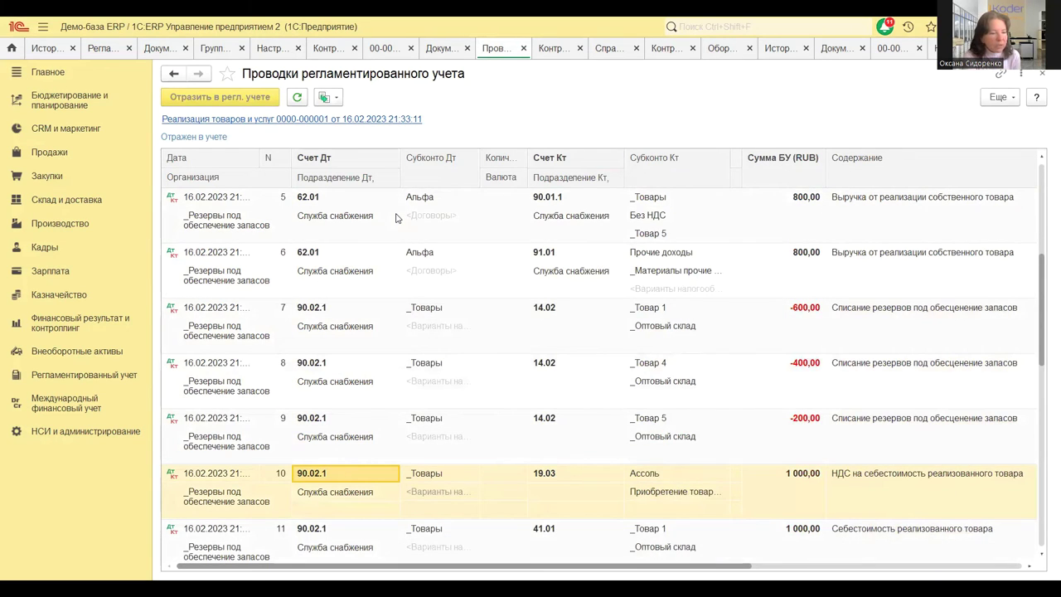
key("Down")
key("Down")
key("Down")
key("Down")
key("Down")
key("Down")
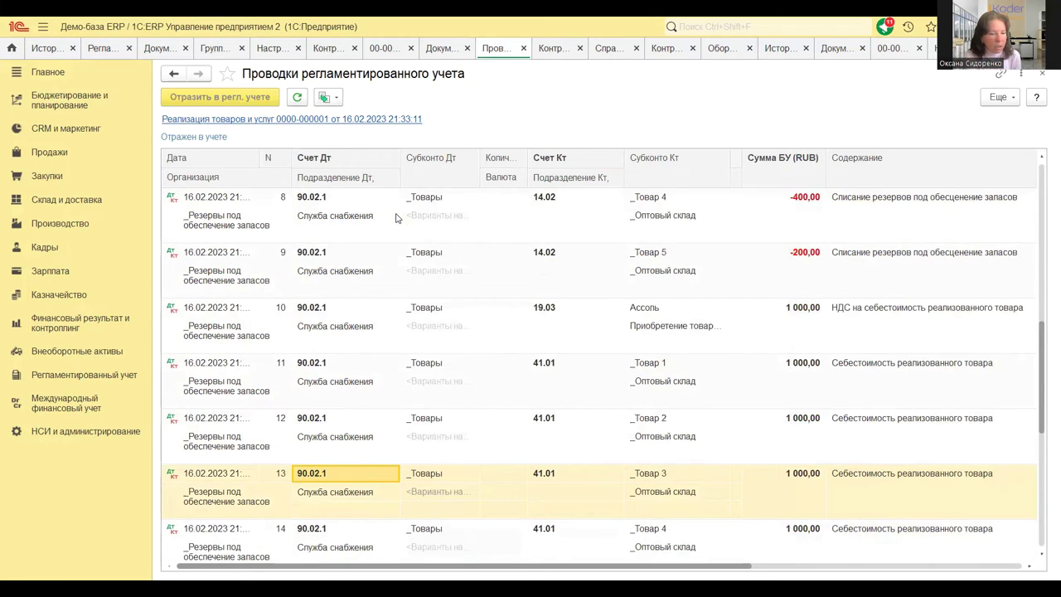
key("Down")
key("Down")
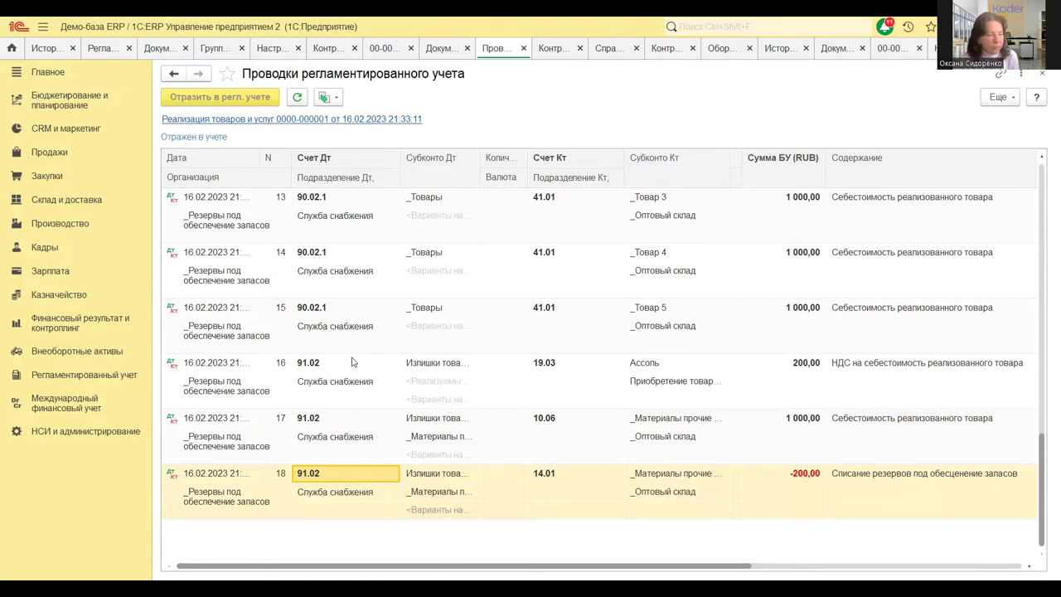
- Re-examine the sale's reserve write-off posting for _Товар 4 and compare the following entries on accounts 90.02.1 and 91.02
scroll(352, 362, "up", 3)
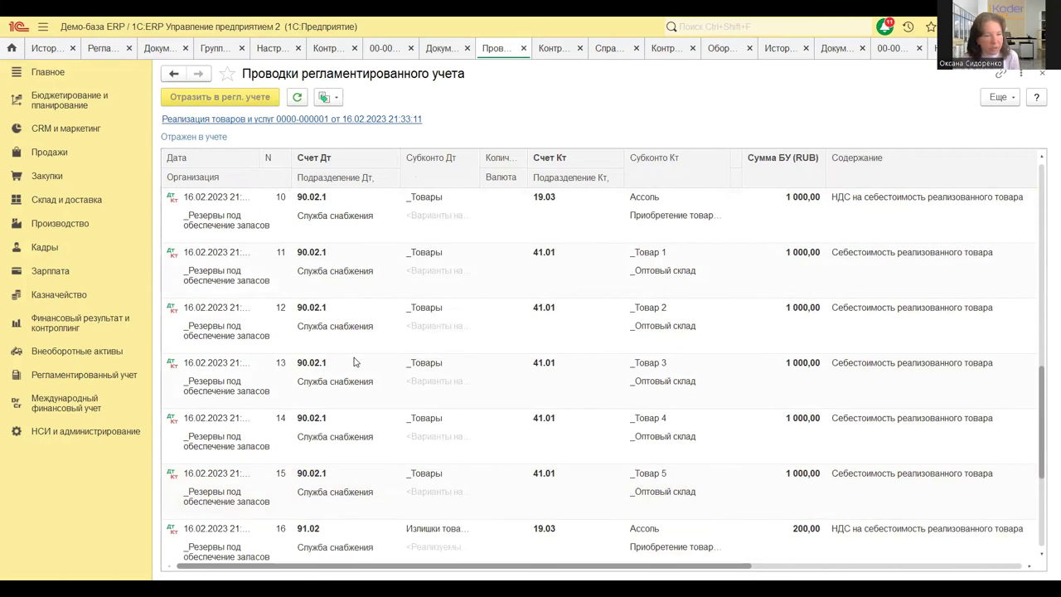
scroll(355, 362, "up", 9)
scroll(670, 398, "down", 6)
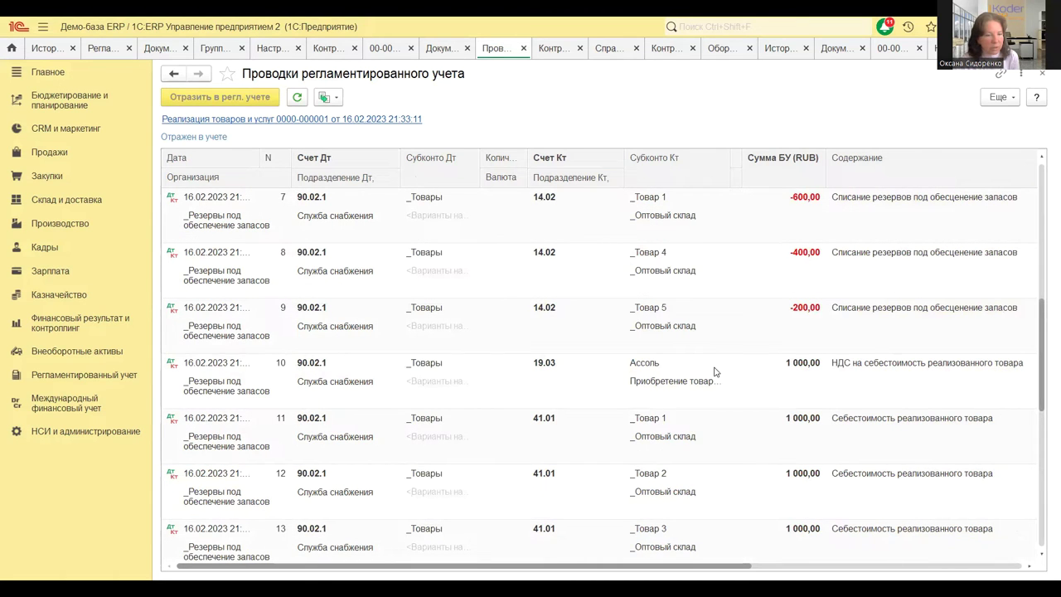
left_click(754, 262)
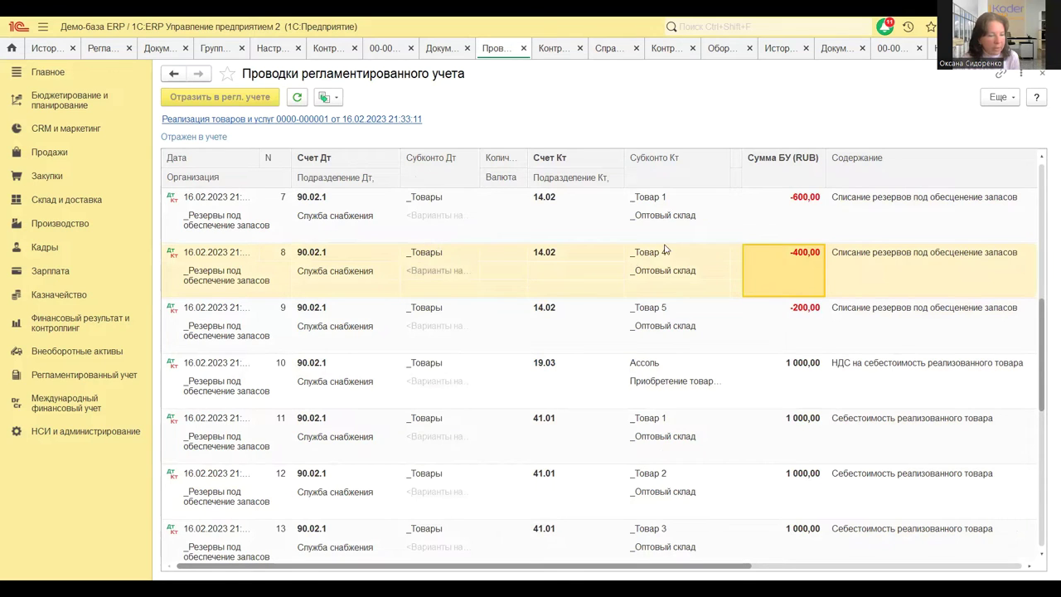
left_click(345, 257)
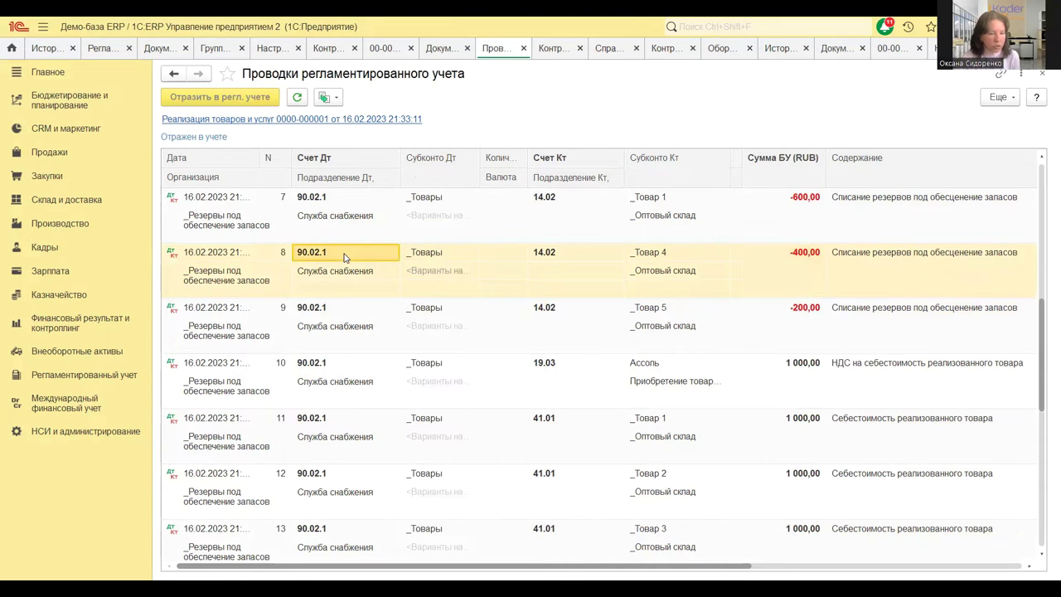
key("Down")
key("Down")
key("Down")
key("Down")
key("Down")
key("Down")
key("Down")
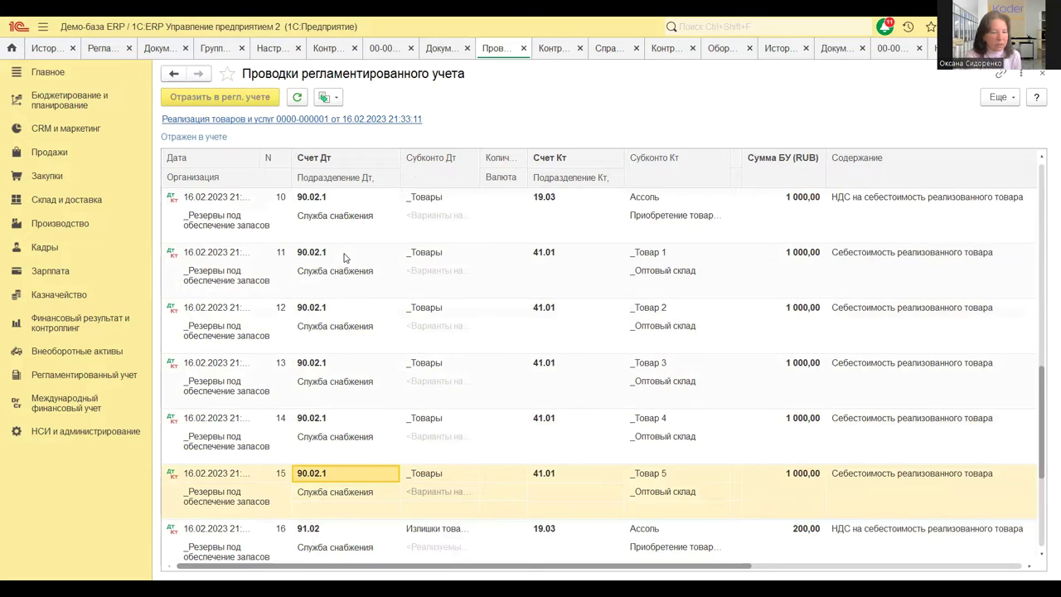
key("Down")
key("Down")
key("Down")
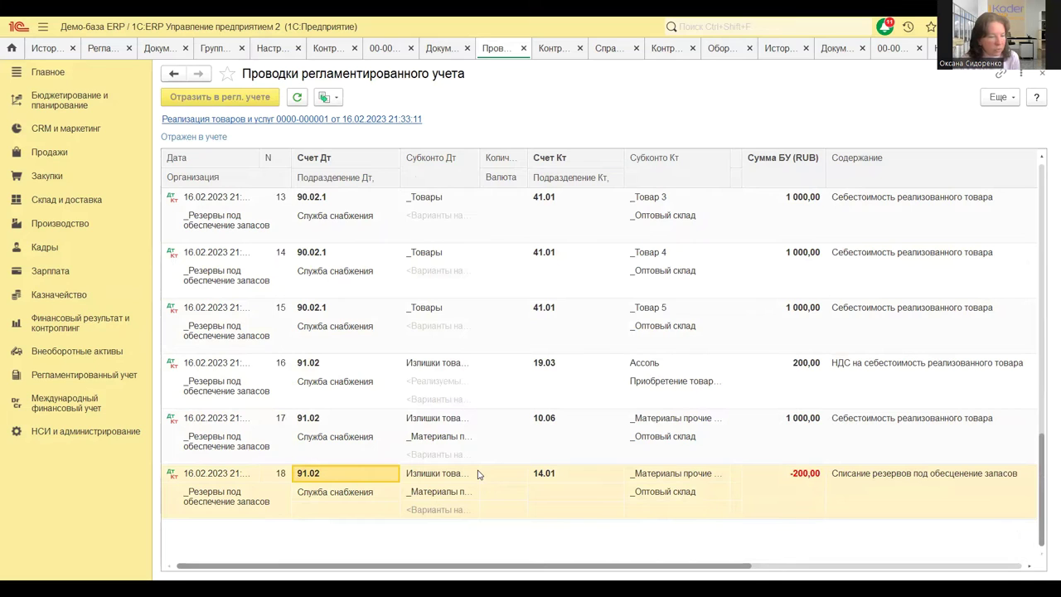
- Widen the Субконто Дт column and open the _Материалы прочие РПО item card from the last reserve write-off posting
left_click_drag(480, 157, 557, 162)
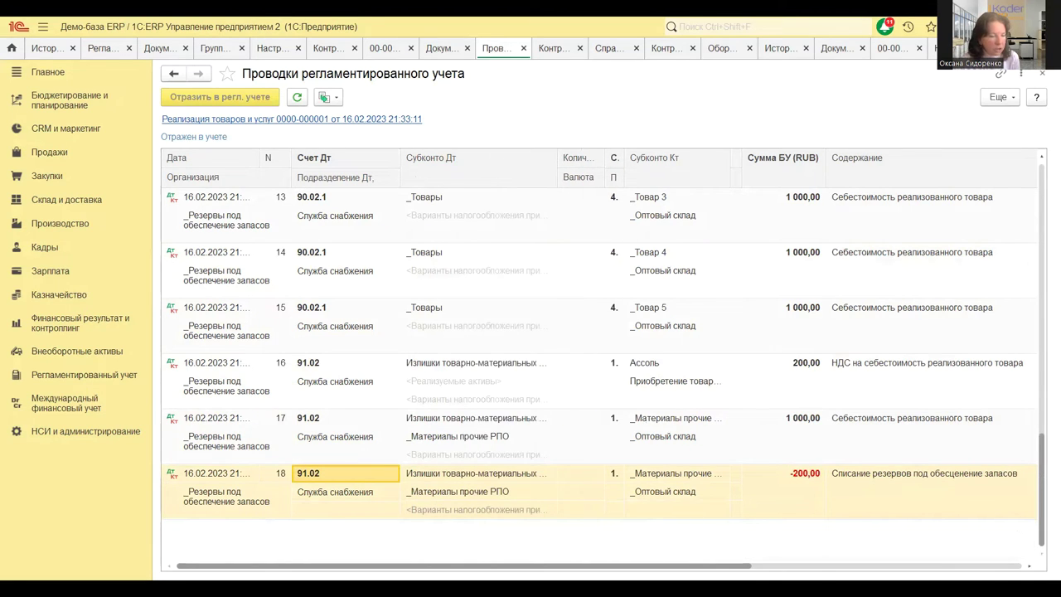
left_click(461, 496)
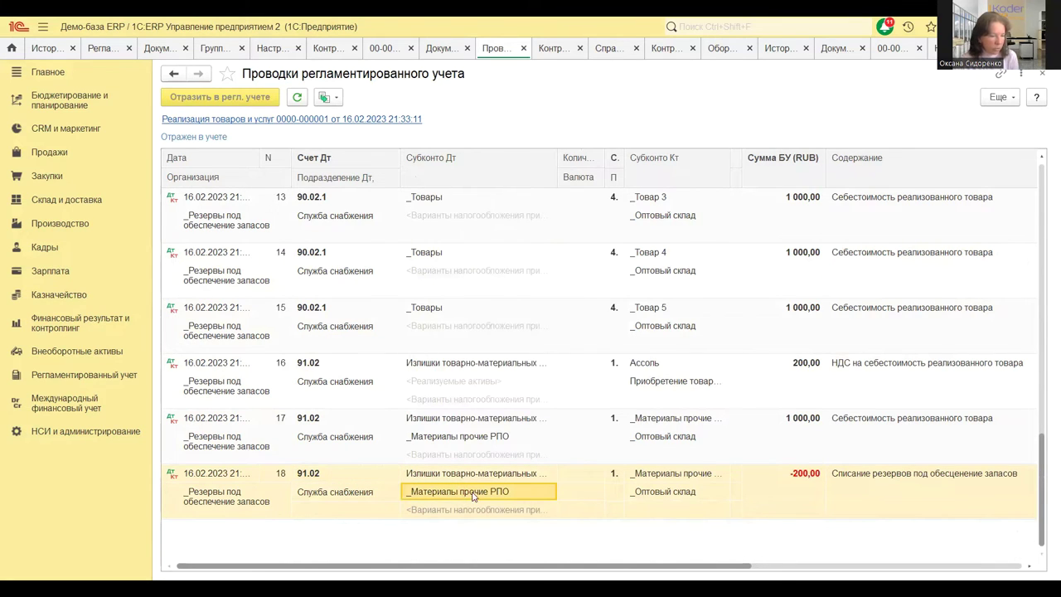
double_click(537, 494)
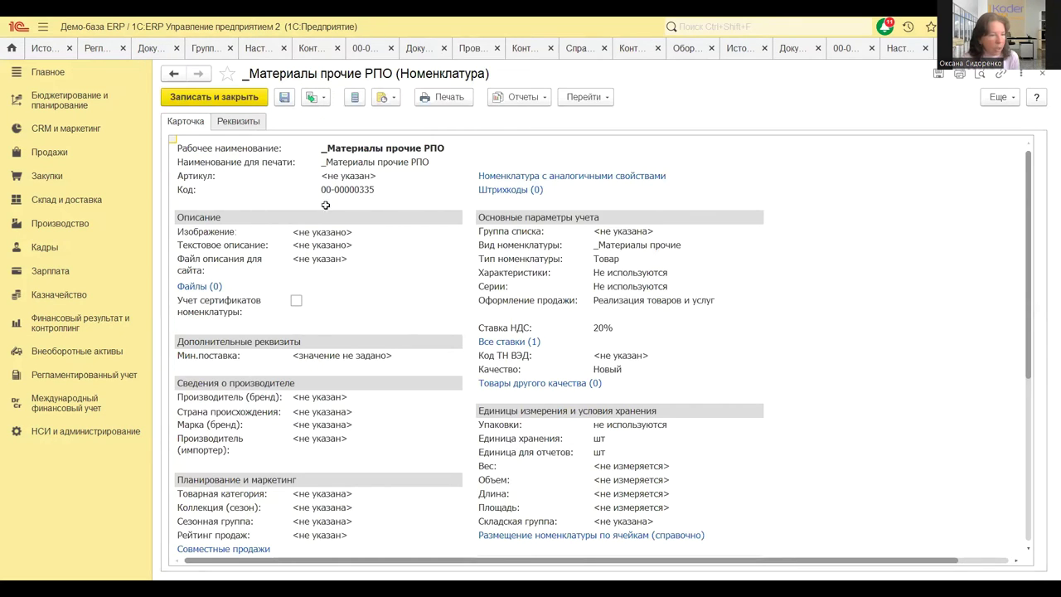
- Examine the sales accounts in the item's financial accounting group _Материалы прочие 2, and close the group, the item card and the sale's postings
left_click(244, 122)
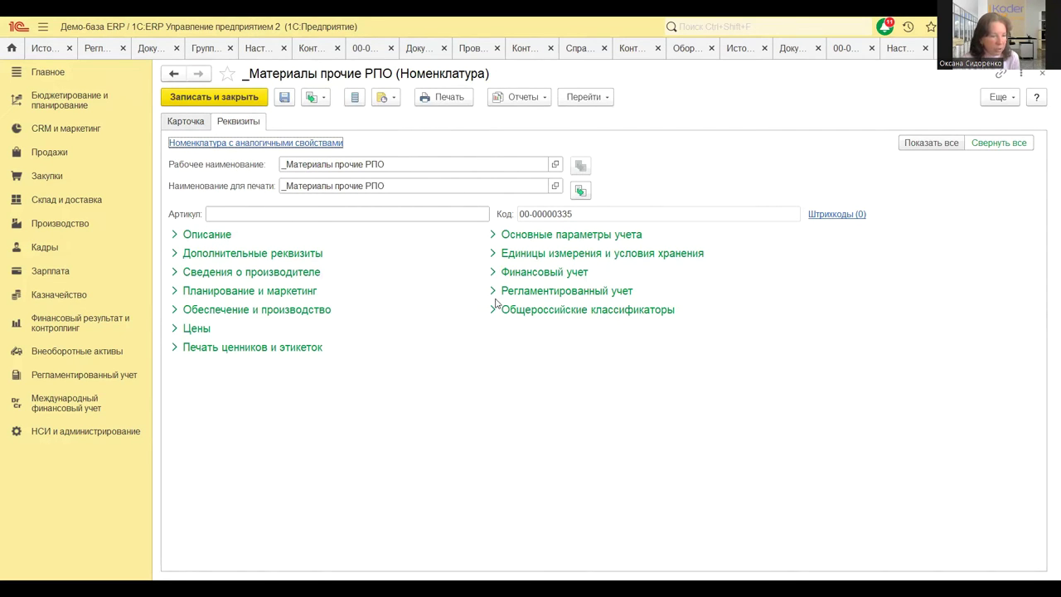
left_click(494, 273)
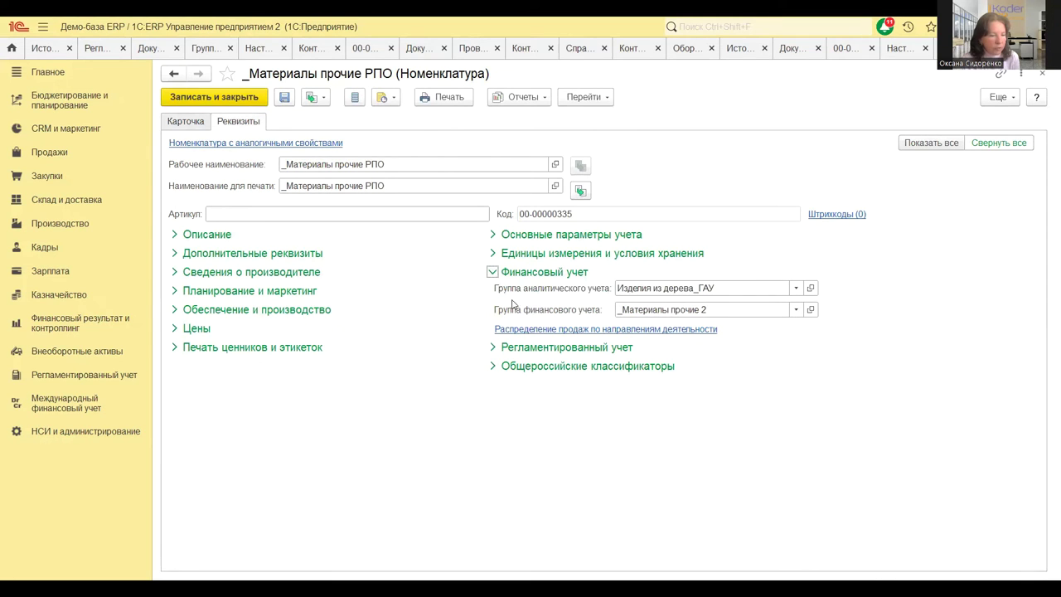
left_click(806, 310)
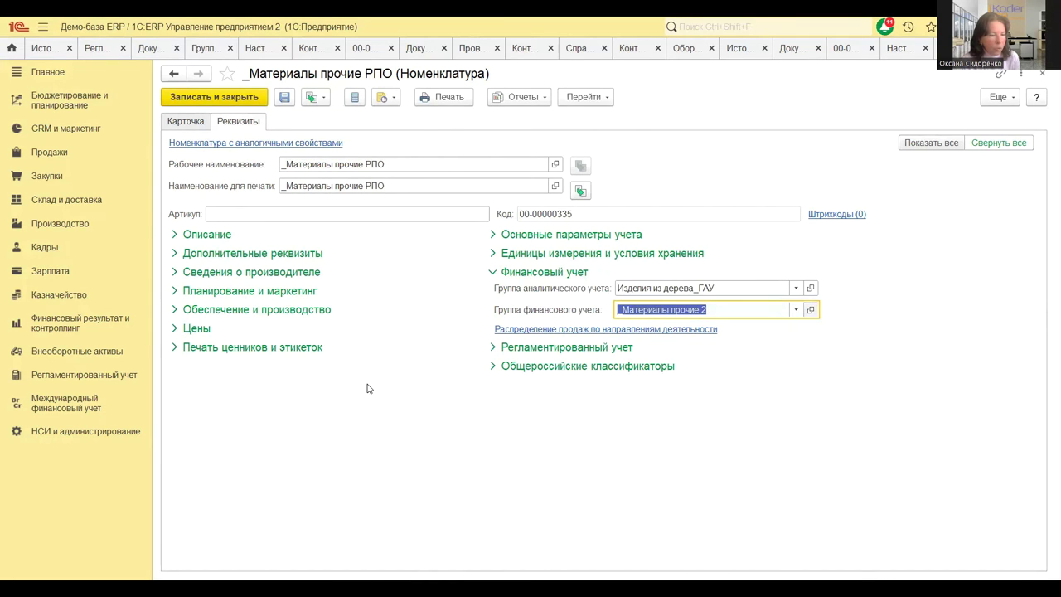
key("shift+F4")
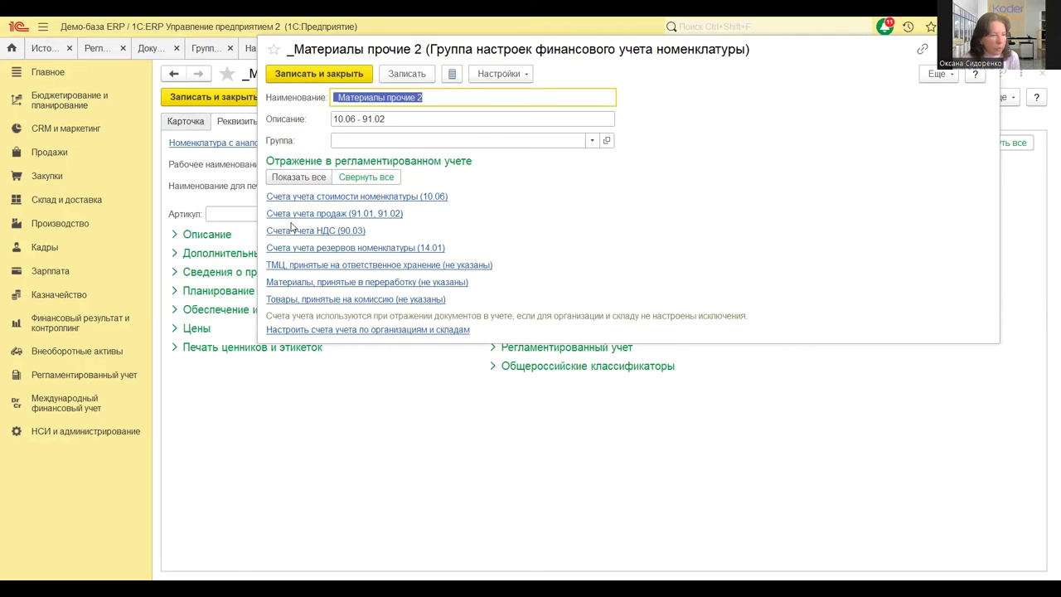
left_click(292, 216)
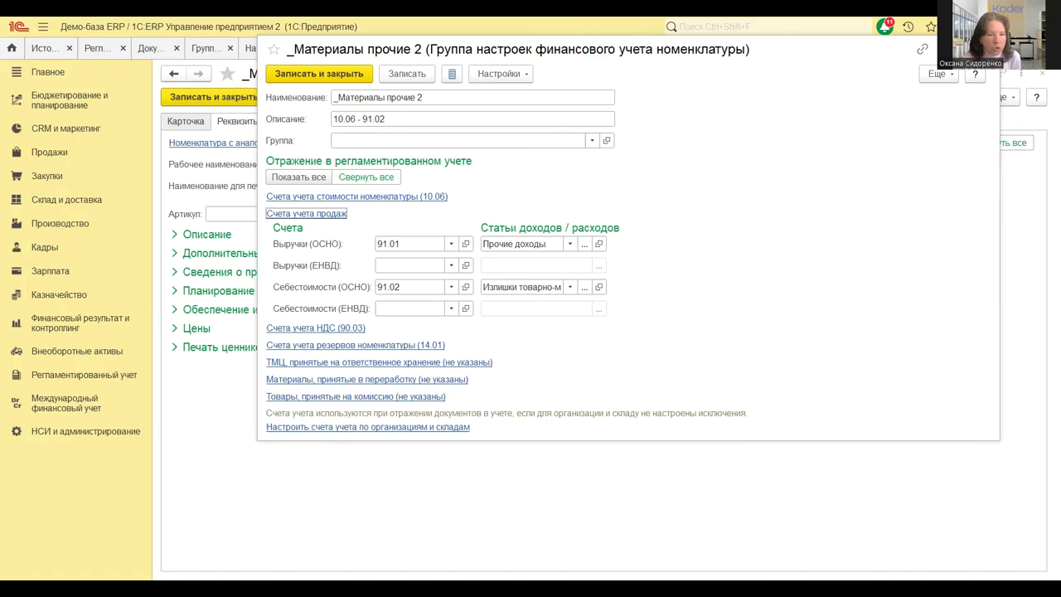
key("Escape")
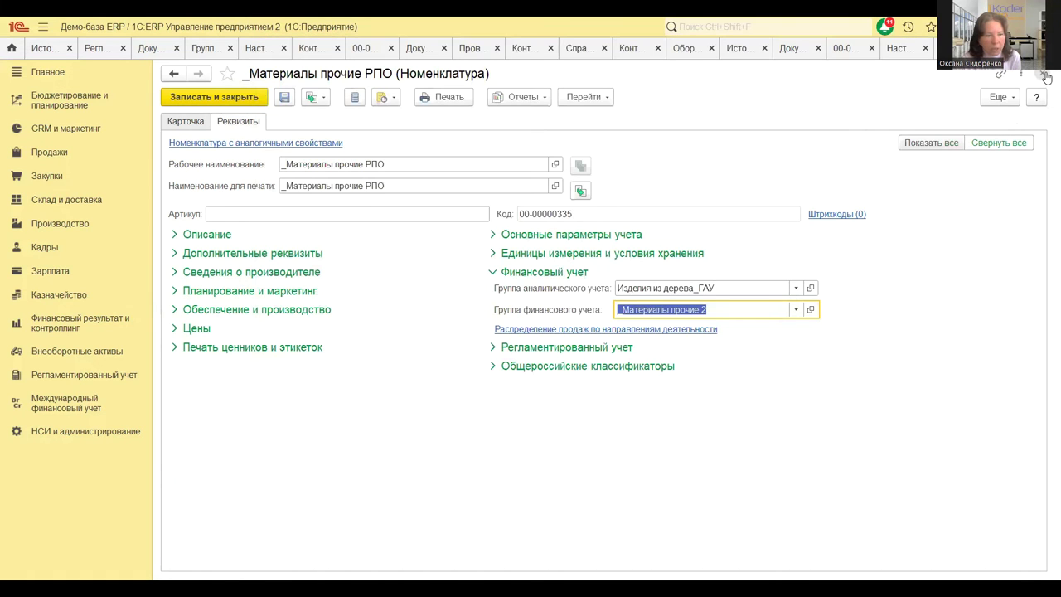
left_click(1045, 74)
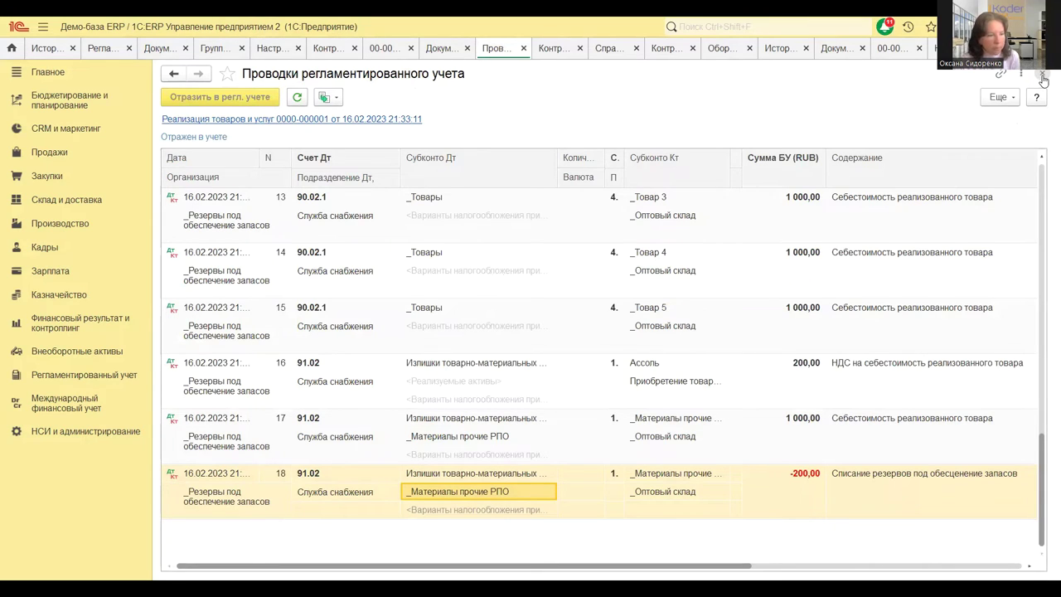
left_click(1044, 74)
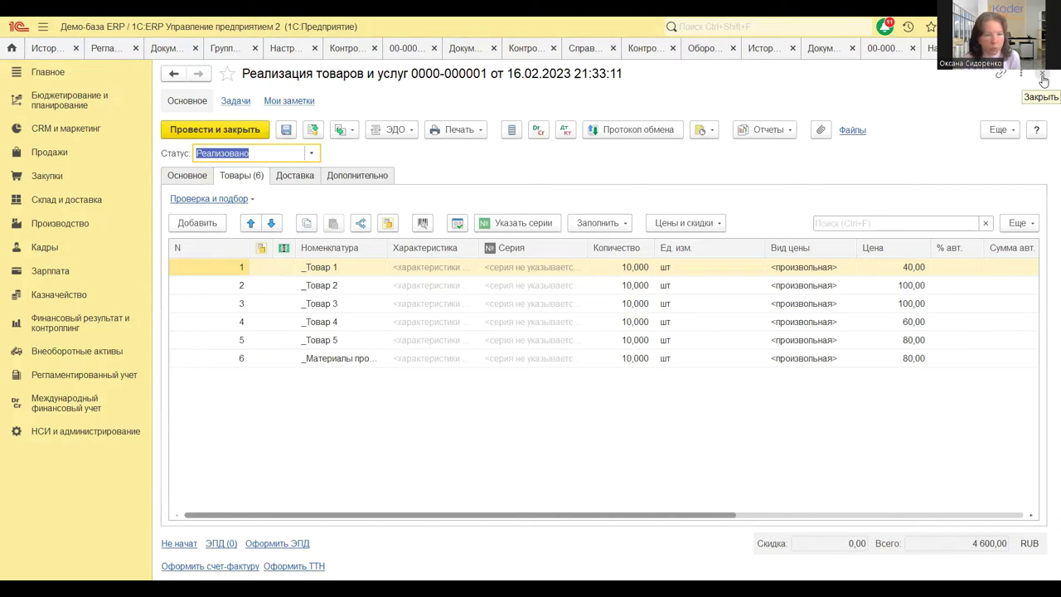
- Close the sale document and open the Контроль применения правила report for the rule Начисление резерва под обесценивание товаров
left_click(1044, 76)
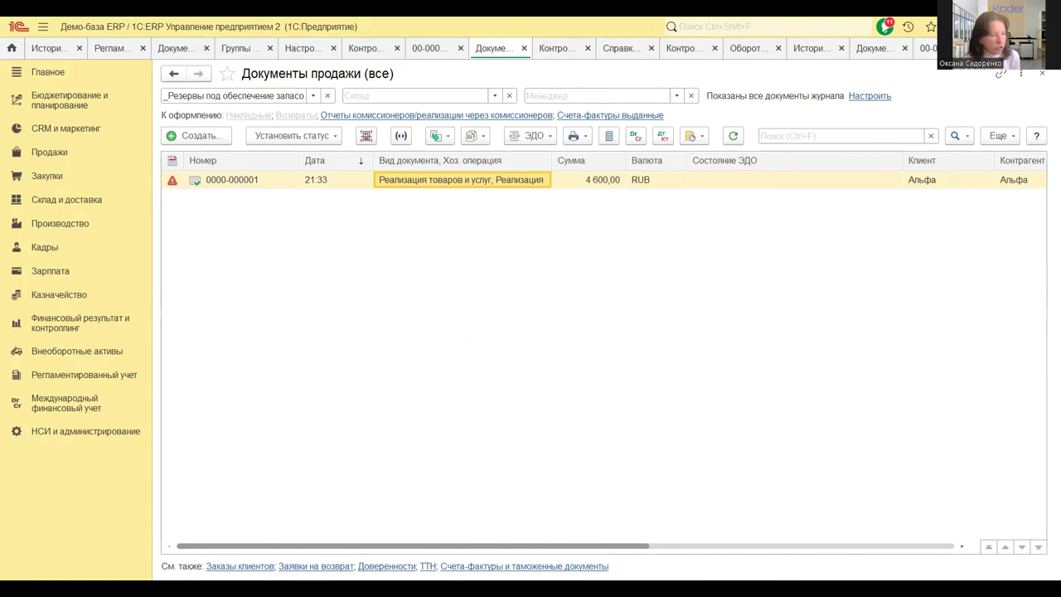
left_click(46, 378)
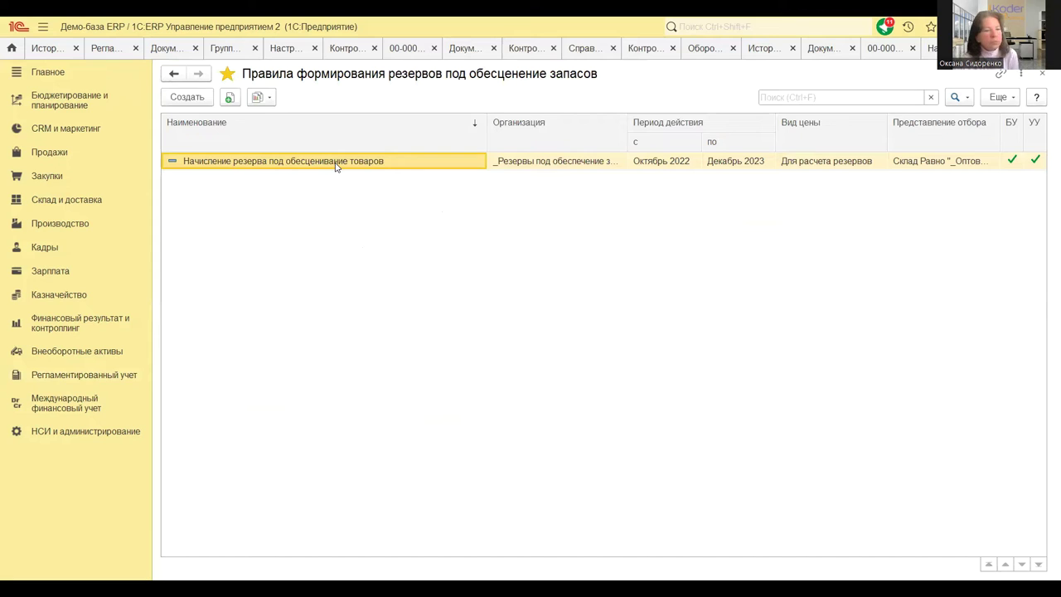
left_click(267, 100)
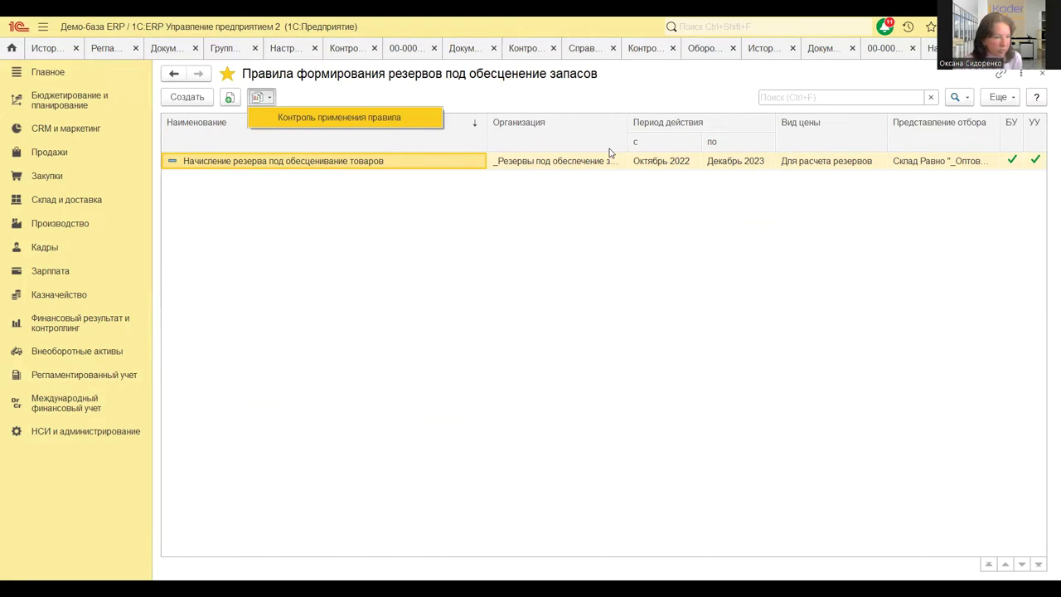
left_click(278, 120)
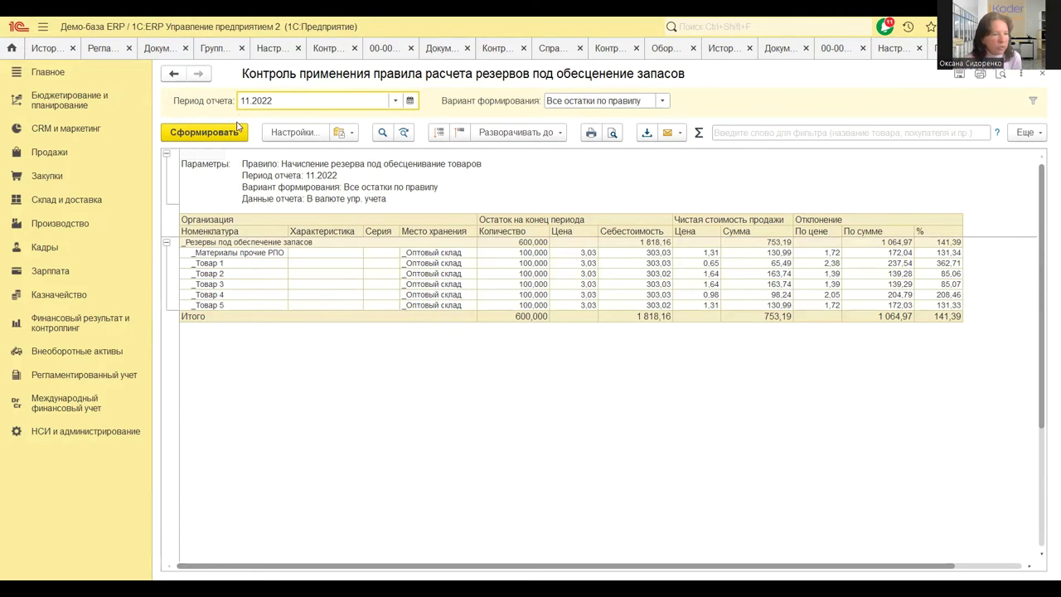
- Generate the 11.2022 rule control report with the Только с ценой variant
left_click(664, 103)
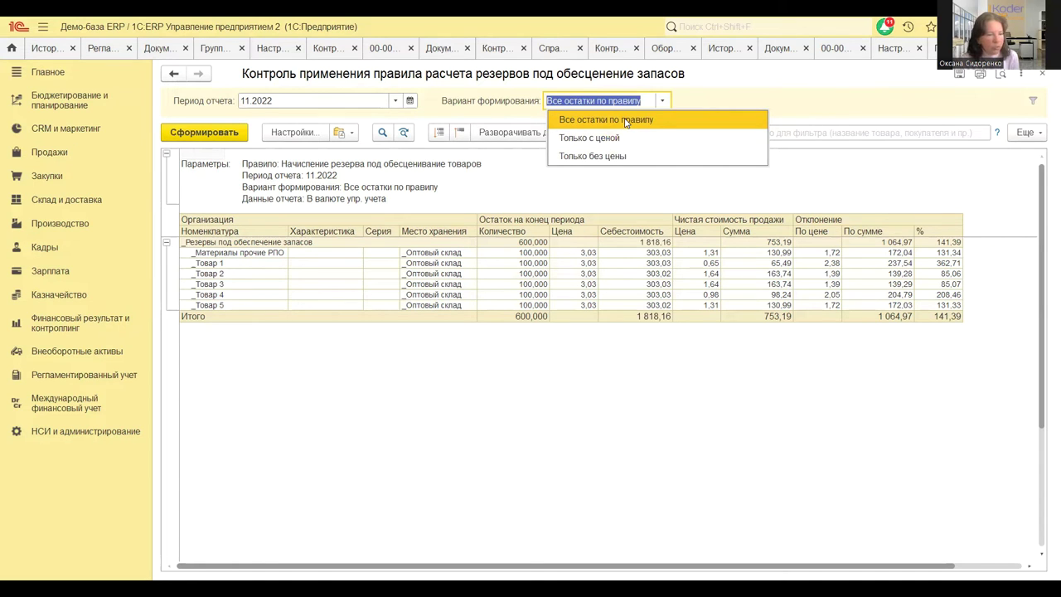
left_click(251, 160)
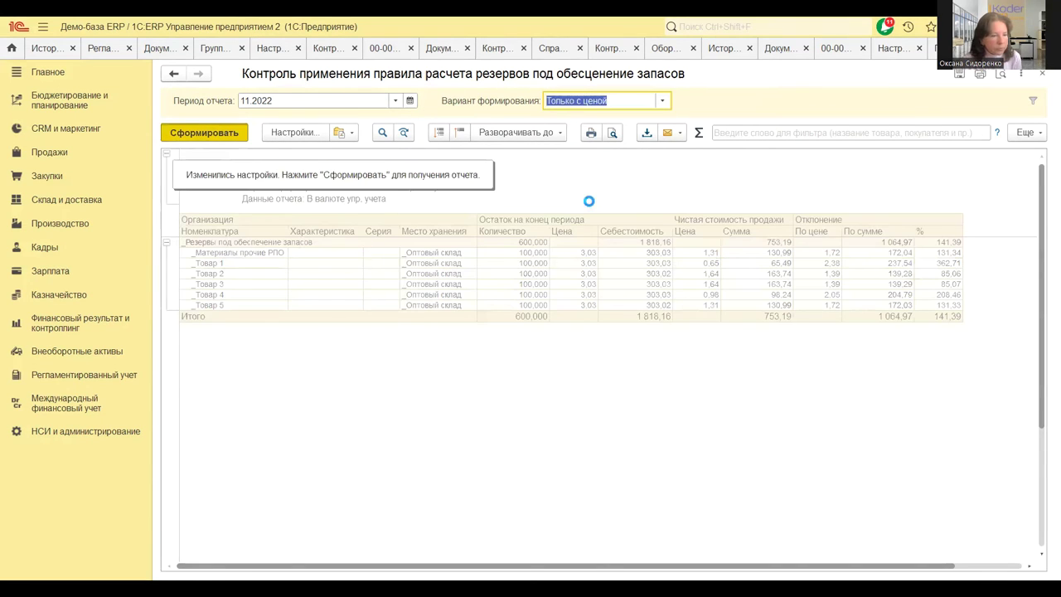
left_click(209, 133)
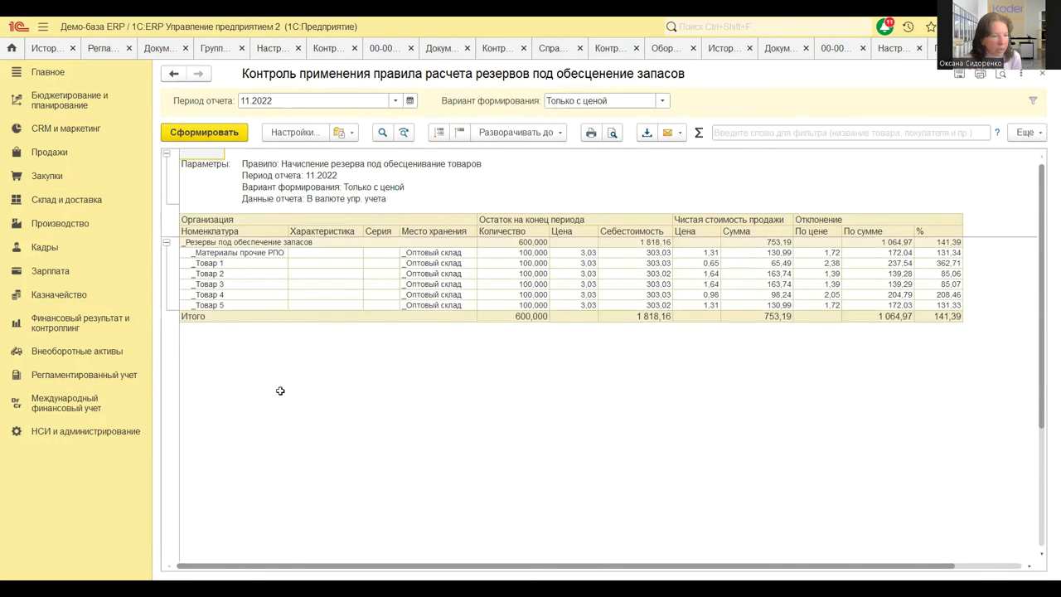
- Generate the report with the Только без цены variant, and regenerate it with Только с ценой
left_click(662, 100)
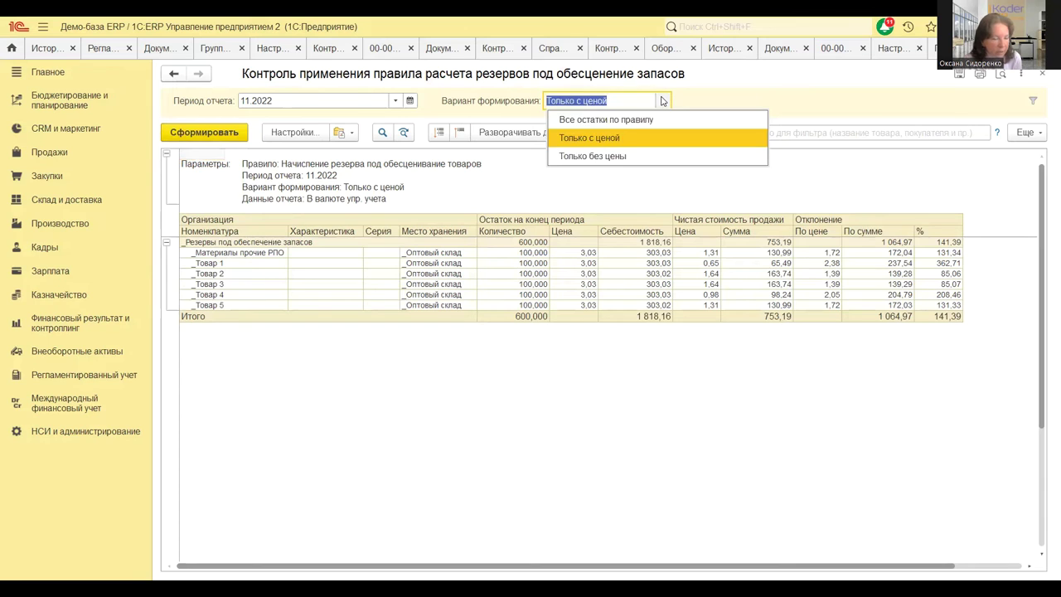
left_click(825, 160)
left_click(667, 102)
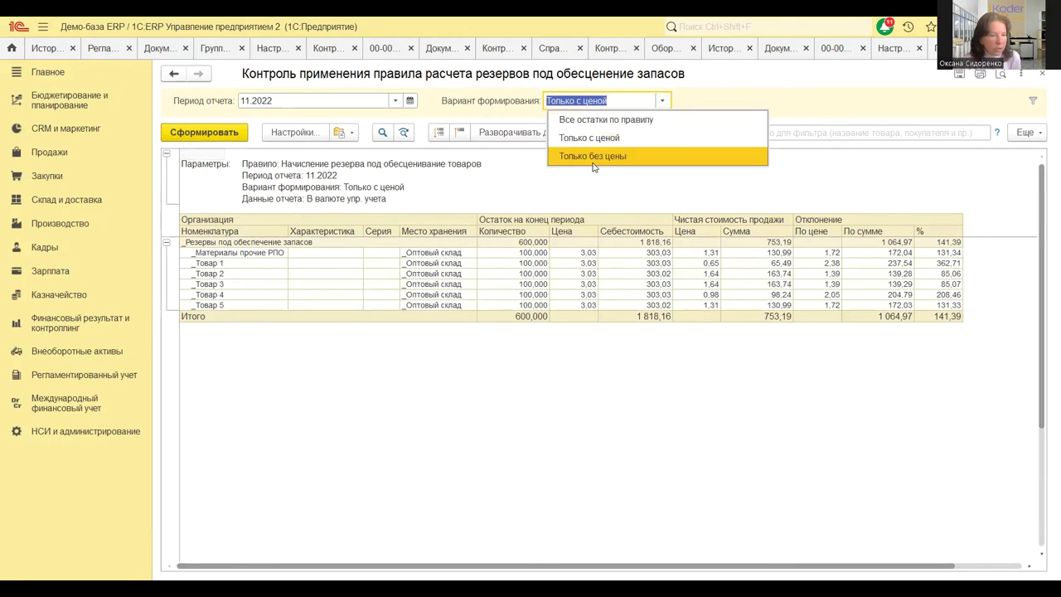
left_click(594, 157)
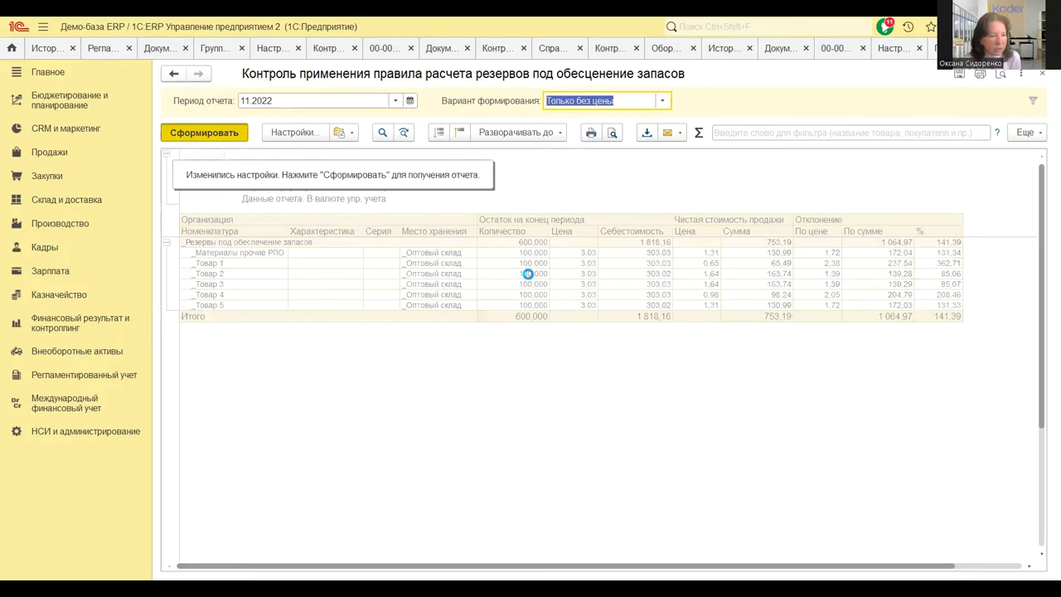
left_click(663, 101)
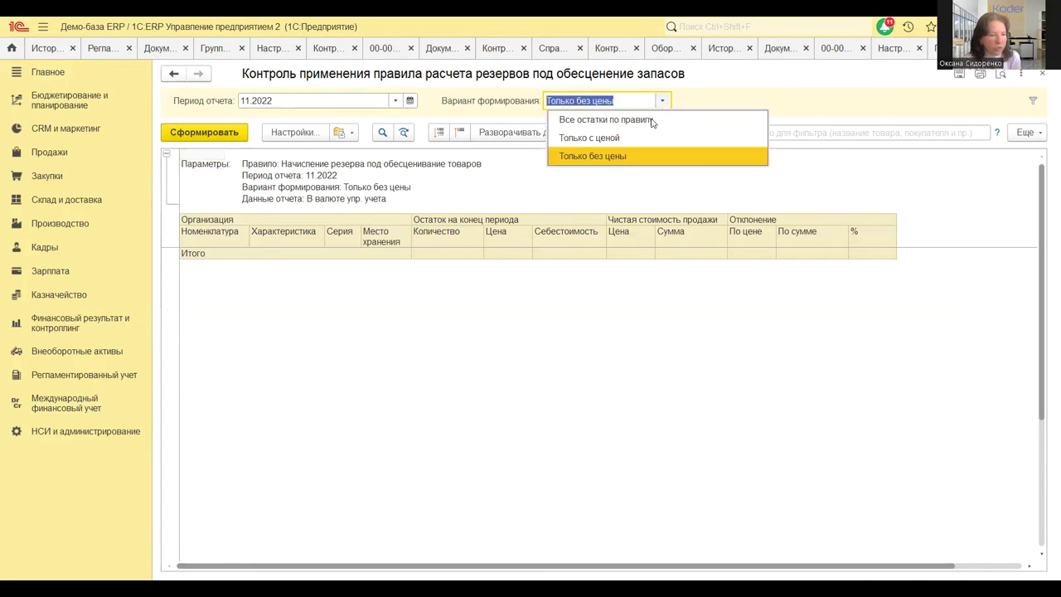
left_click(607, 138)
left_click(188, 132)
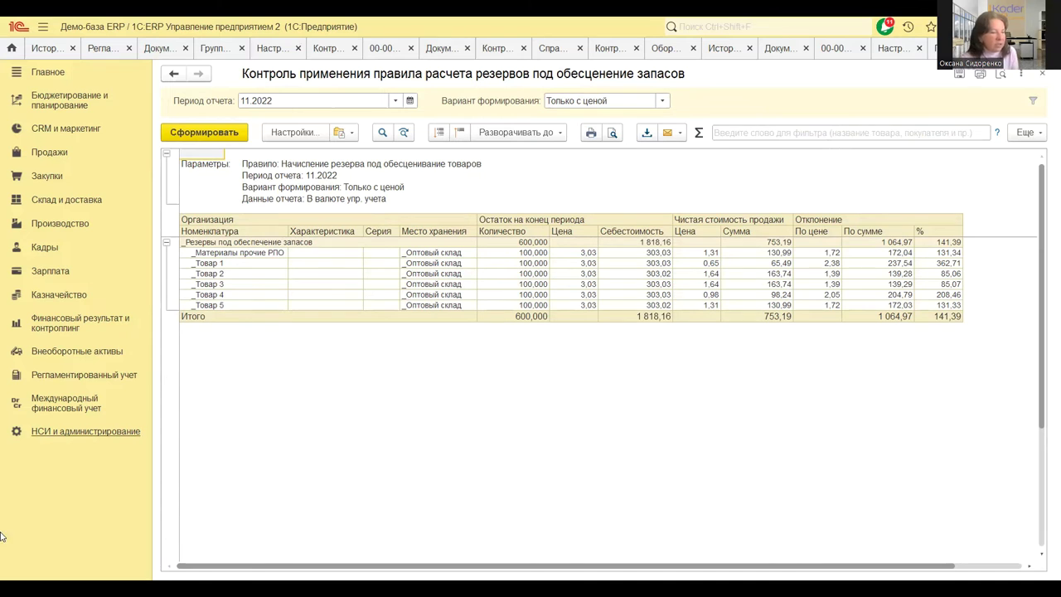
- Reopen the inventory reserve rules list and look at the rule Начисление резерва под обесценивание товаров
left_click(78, 373)
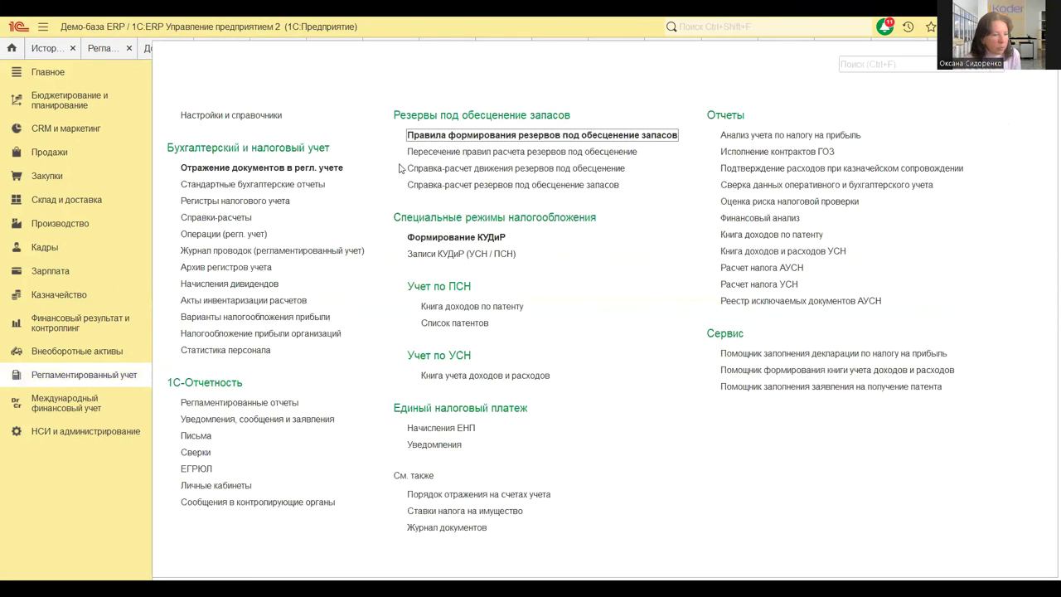
left_click(452, 135)
double_click(367, 168)
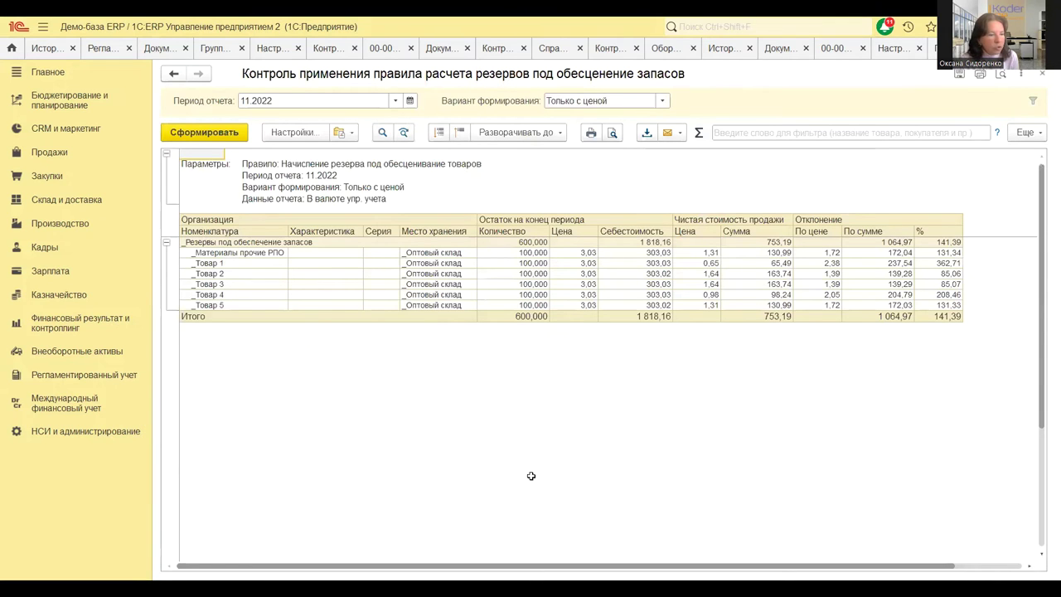
- Set the report data to В валюте регл. учета in the report settings and regenerate the report
left_click(244, 200)
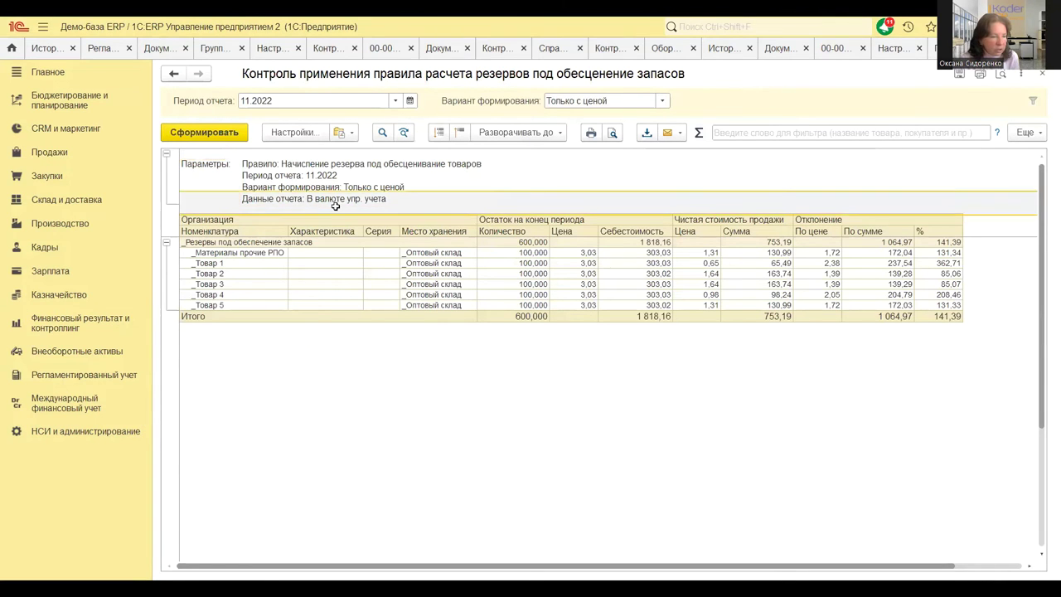
type("0")
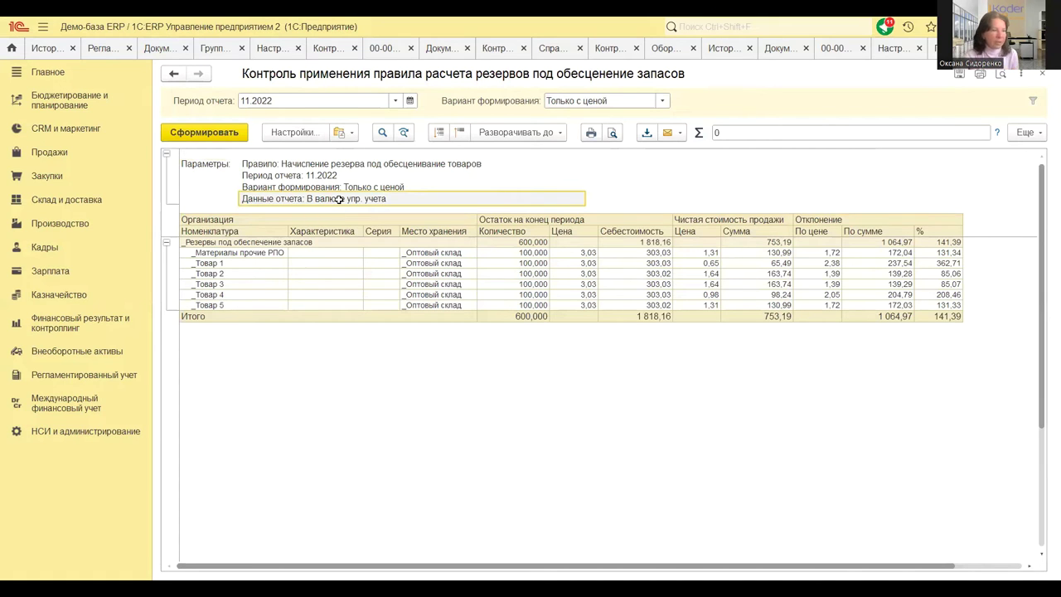
left_click(293, 133)
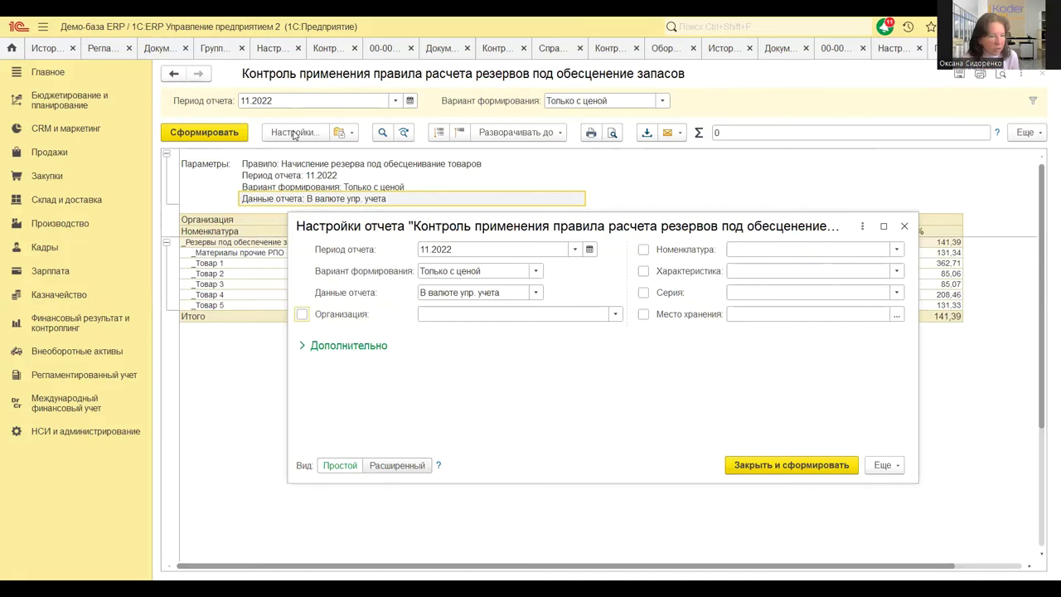
left_click(536, 296)
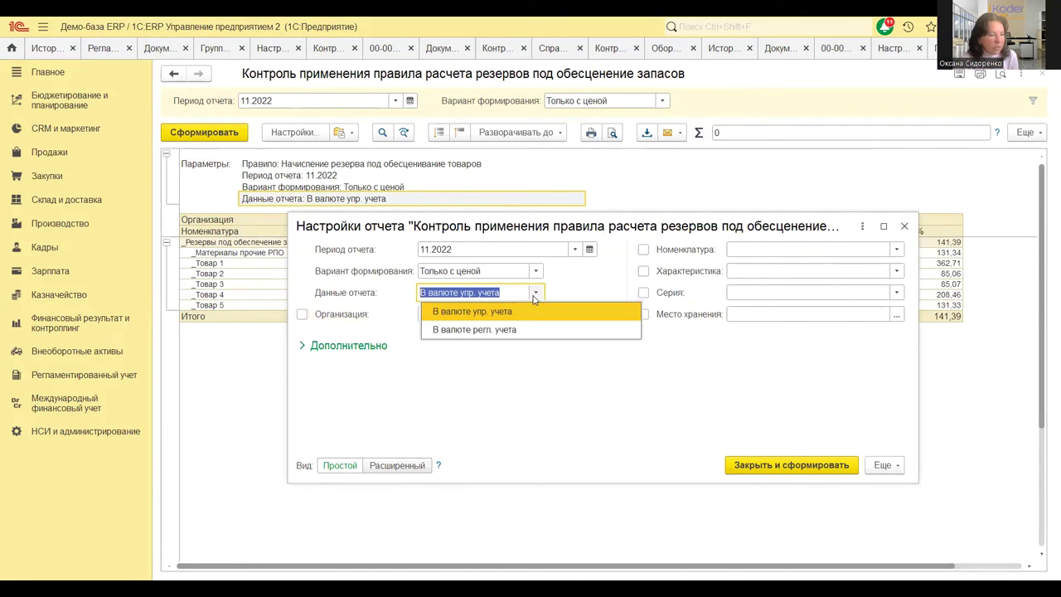
left_click(515, 330)
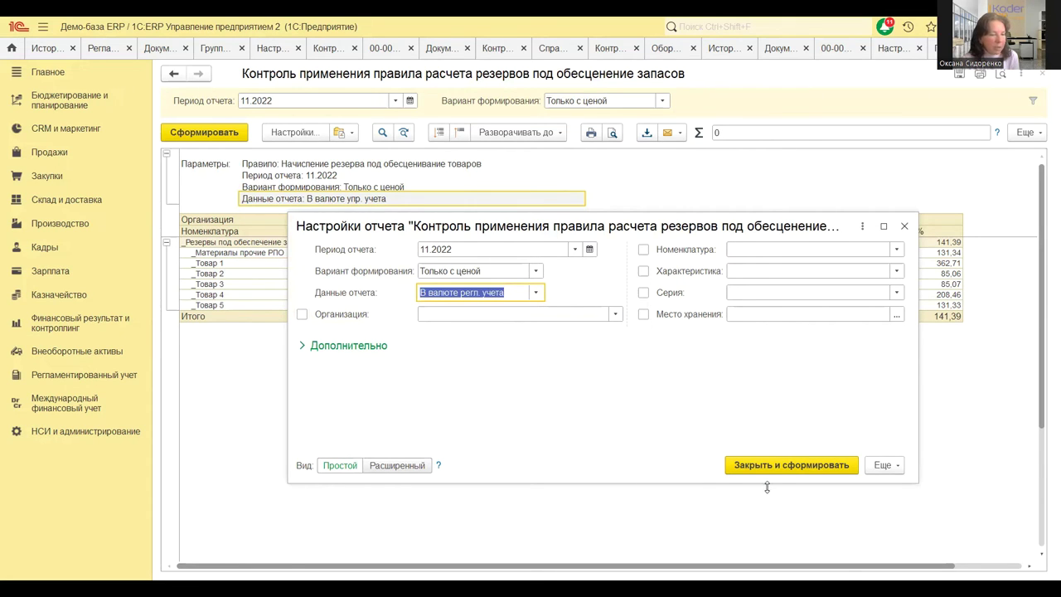
left_click(764, 462)
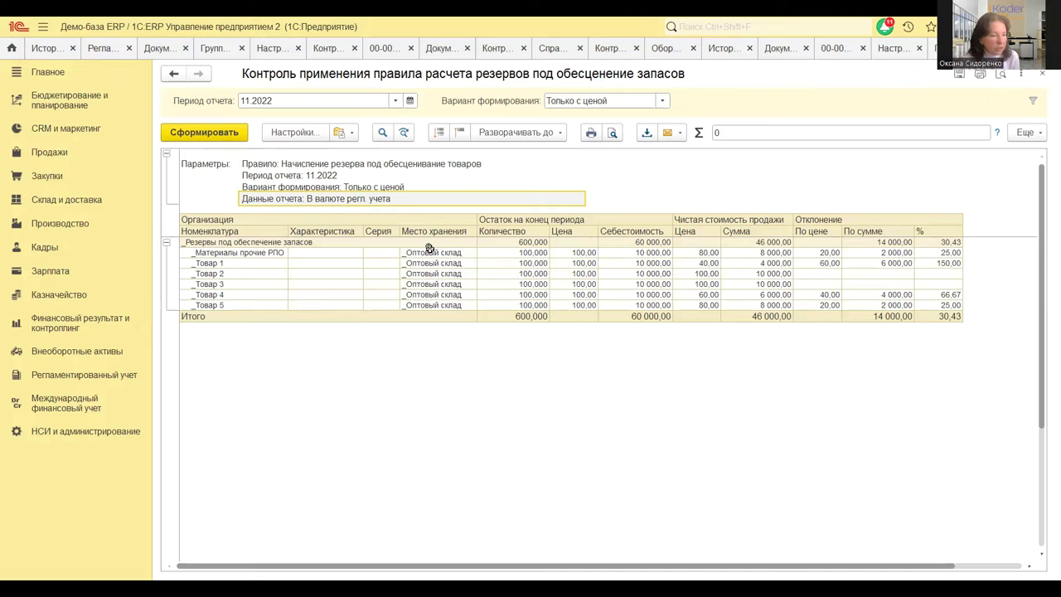
- Review the items' storage locations, quantities and net selling prices, and compare the balances and deviations of _Товар 2 and _Товар 3
left_click_drag(430, 252, 429, 302)
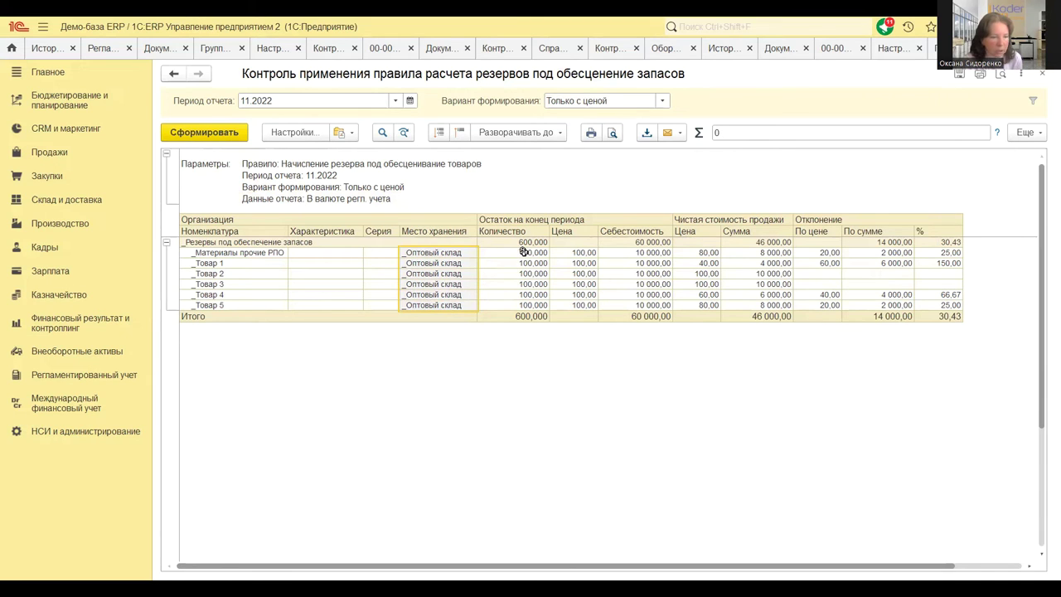
left_click_drag(523, 252, 519, 304)
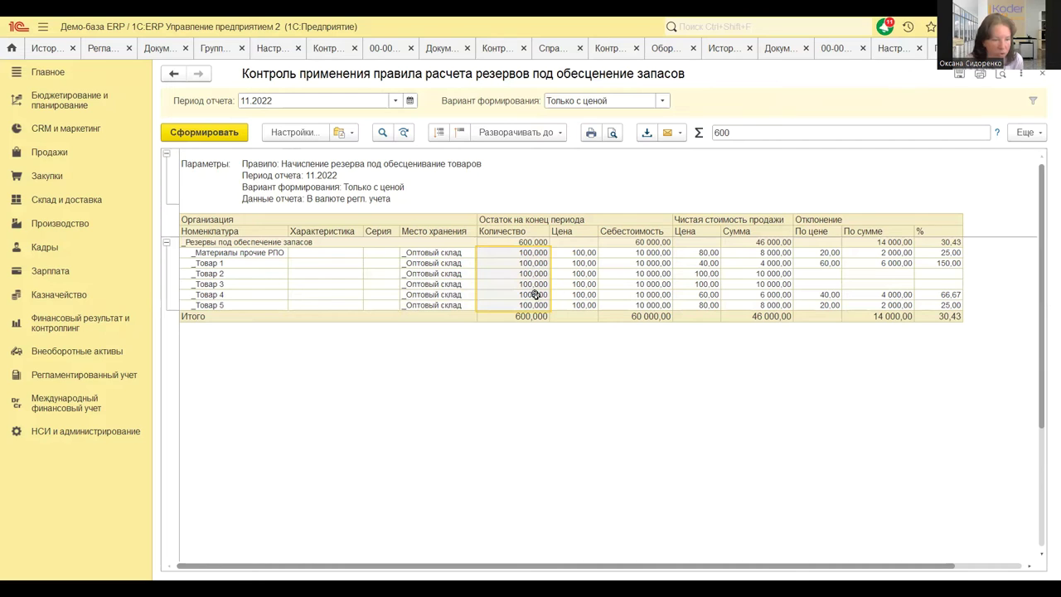
left_click_drag(699, 253, 695, 305)
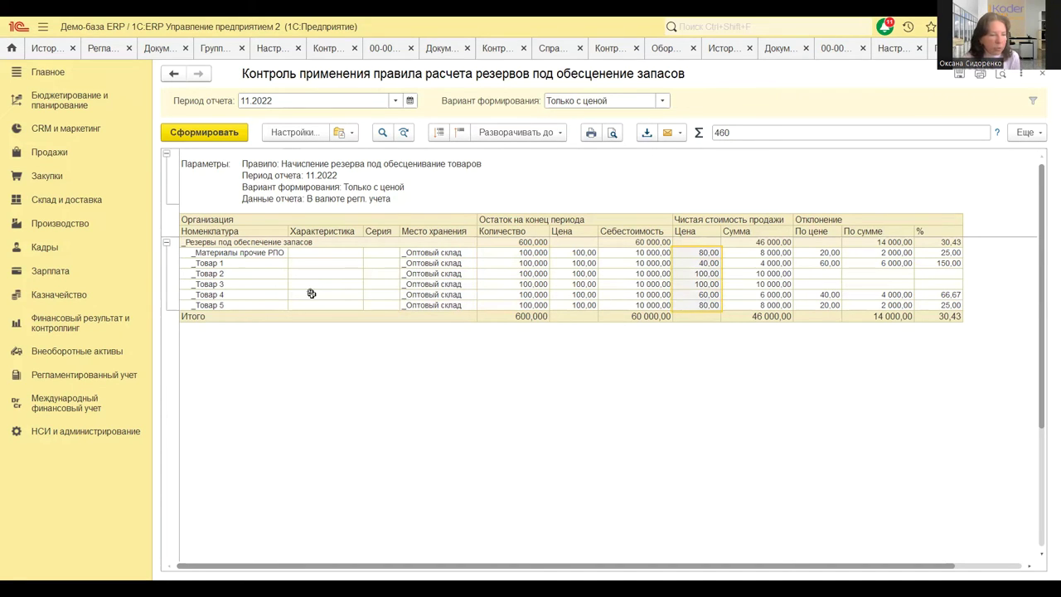
left_click_drag(702, 275, 536, 283)
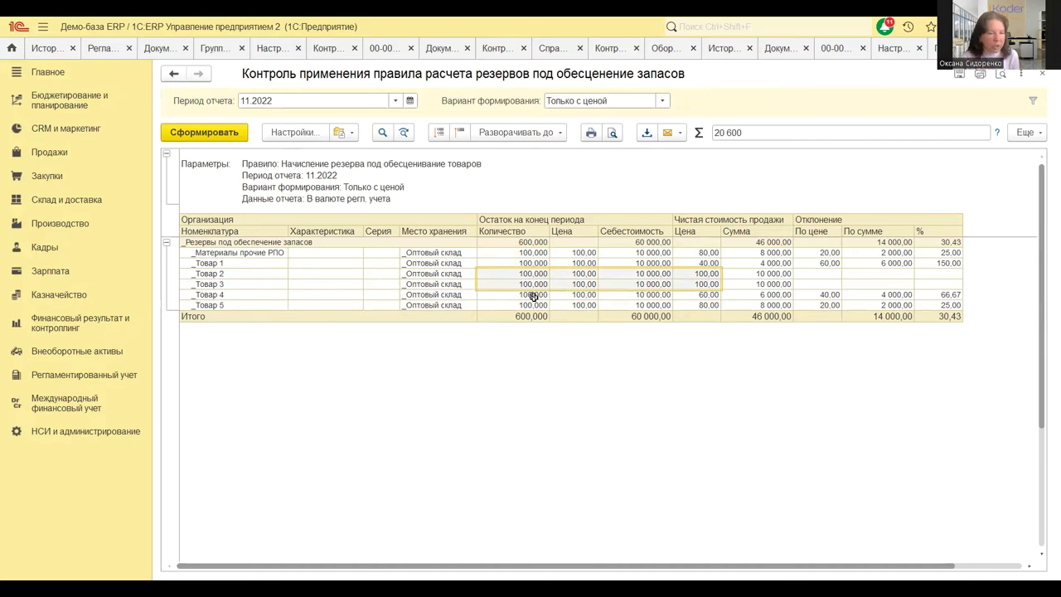
left_click_drag(810, 273, 948, 288)
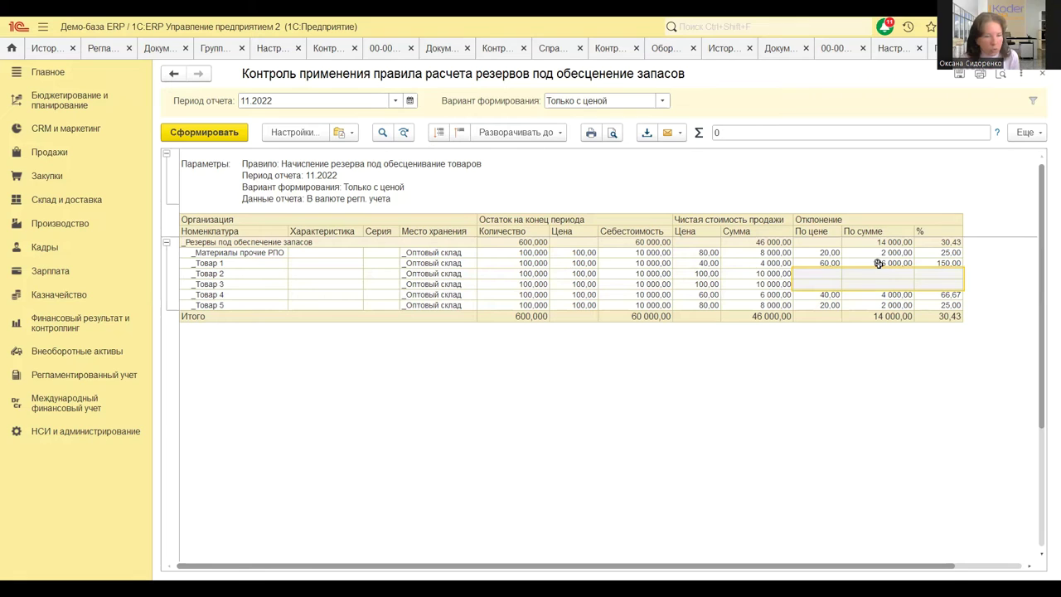
- Examine the price, amount and percentage deviations in the _Материалы прочие РПО row of the report
left_click(939, 253)
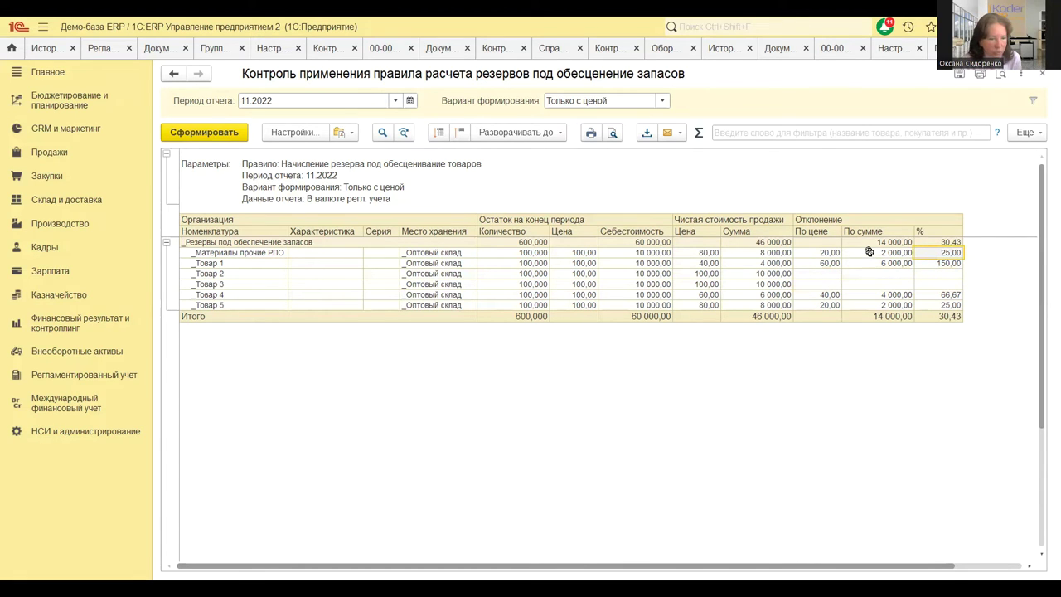
left_click(820, 251)
left_click(864, 251)
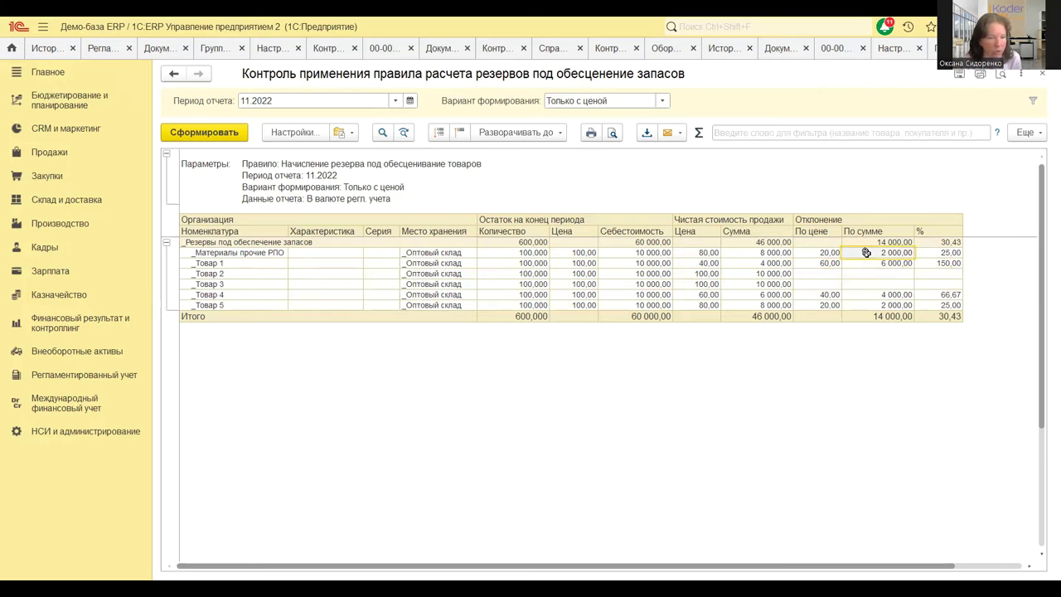
left_click(926, 254)
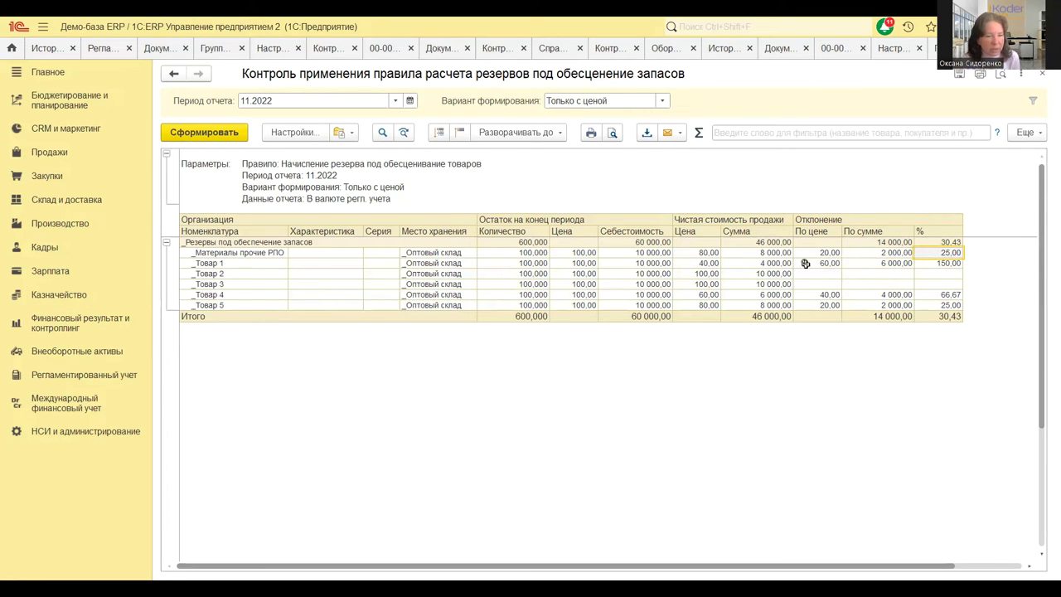
left_click(234, 253)
left_click_drag(234, 253, 935, 254)
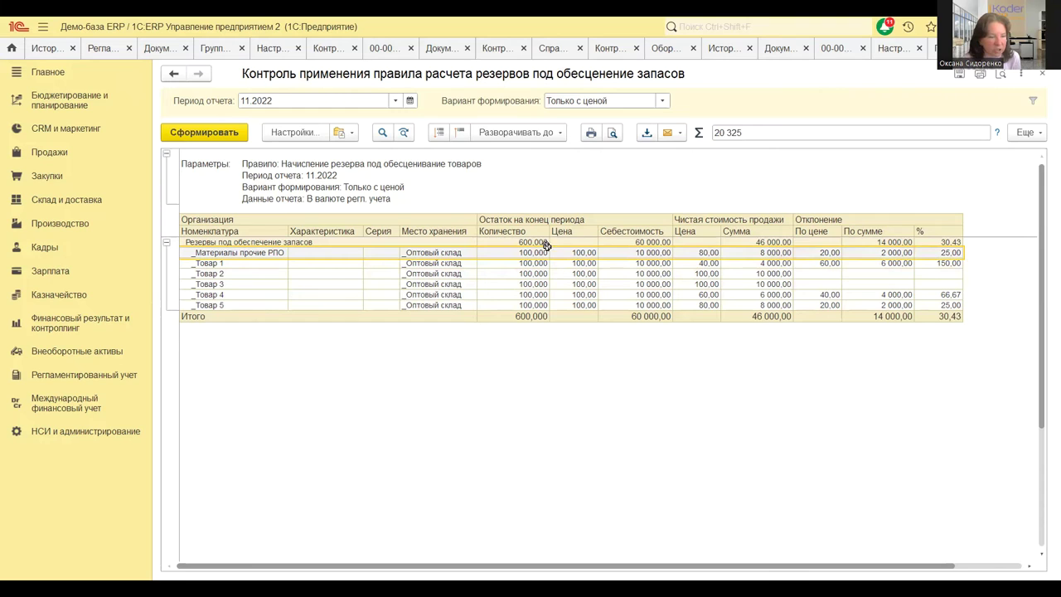
- Compare the cost and net selling amount of _Материалы прочие РПО with its deviation, and examine the _Товар 1 row likewise
left_click(631, 253)
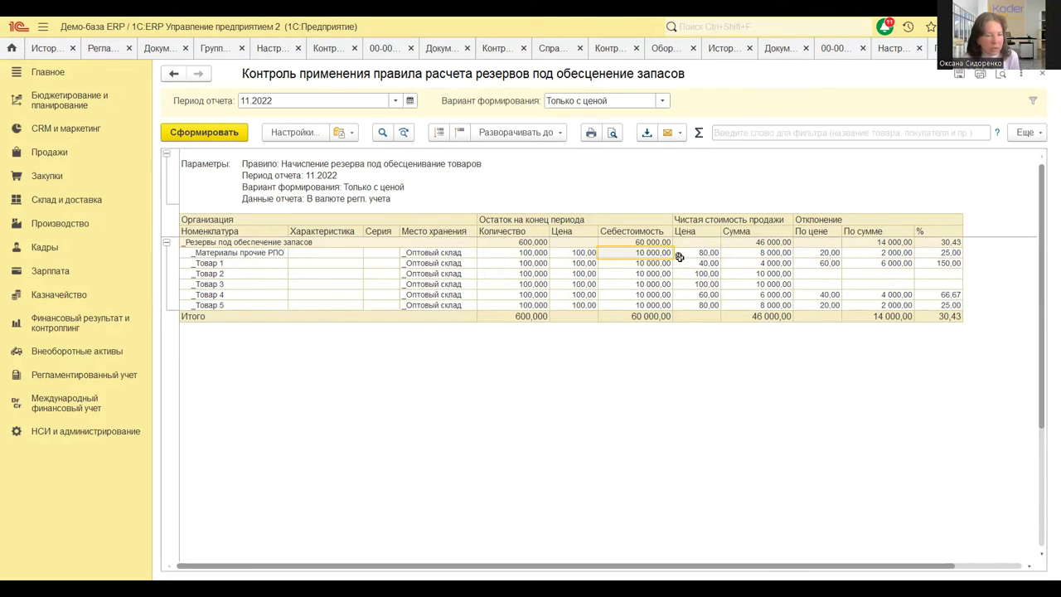
left_click(752, 253)
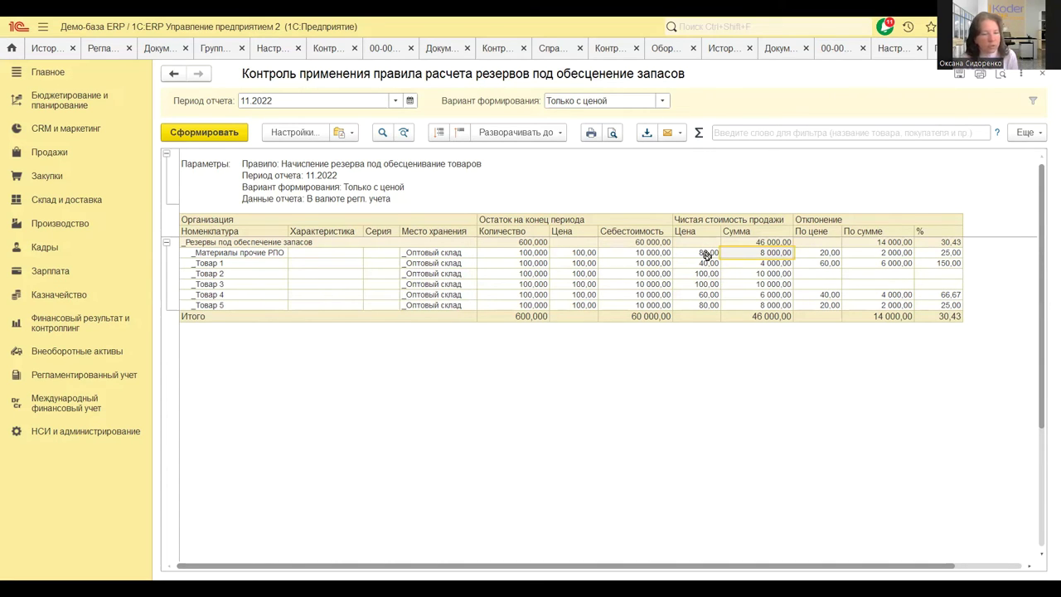
left_click(873, 254)
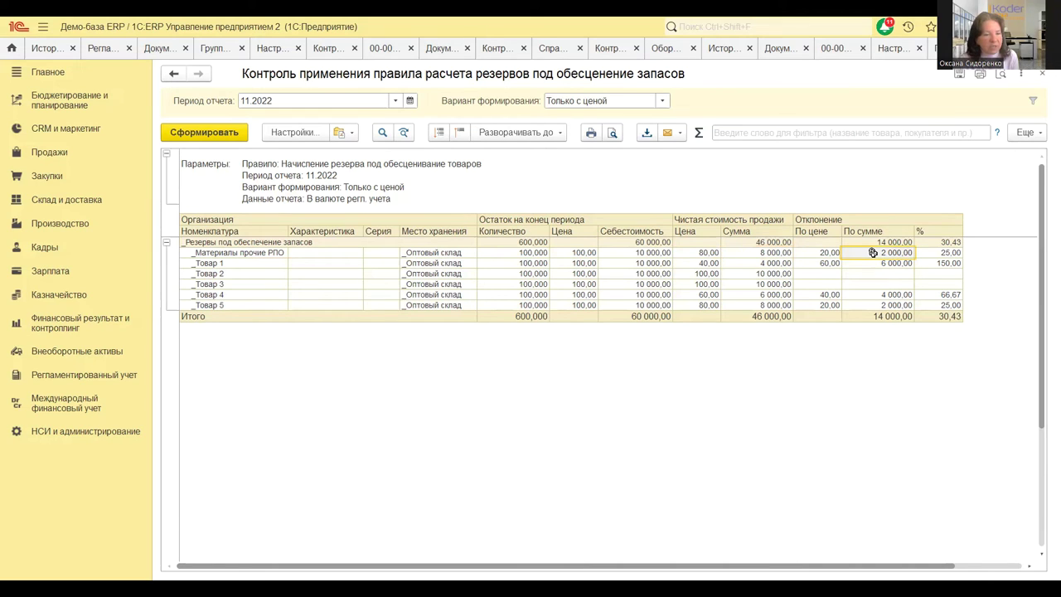
left_click(940, 256)
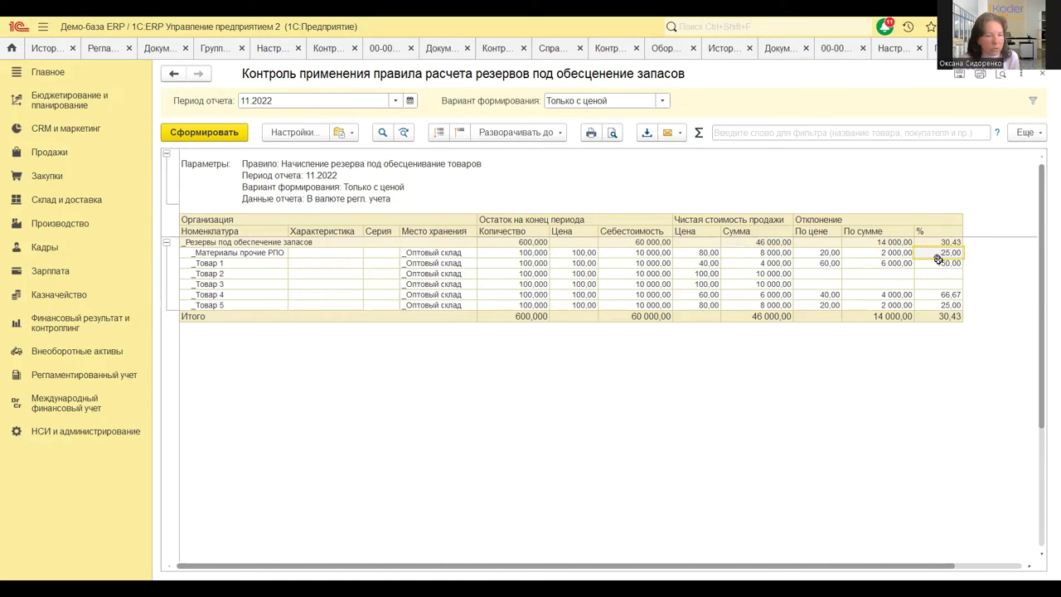
left_click(889, 263)
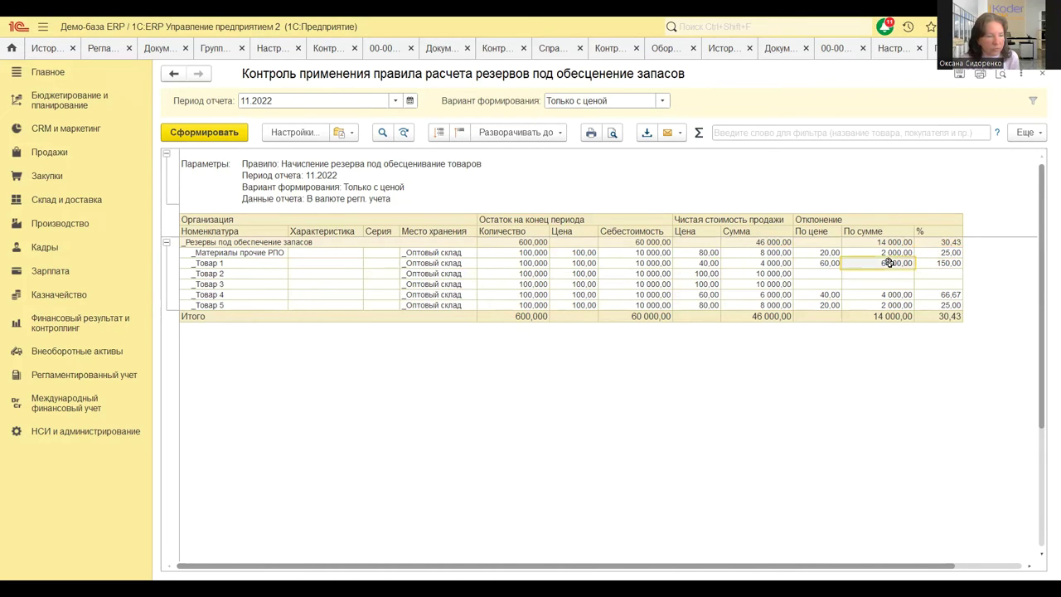
left_click_drag(889, 262, 323, 259)
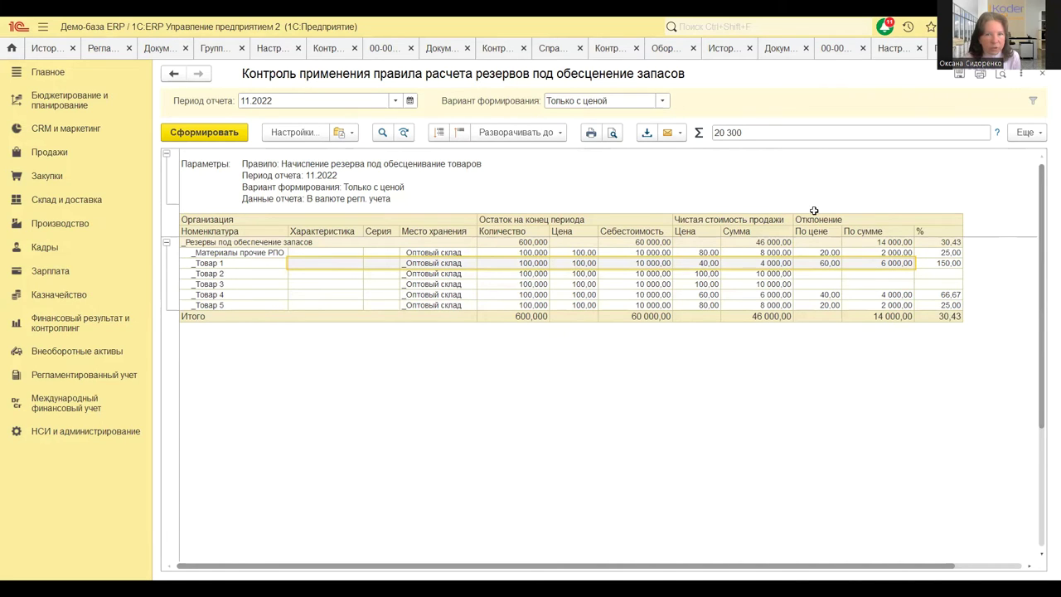
- Close the rule control report, open Справка-расчет резервов под обесценение запасов and set its organization to _Резервы под обеспечение запасов
left_click(1042, 76)
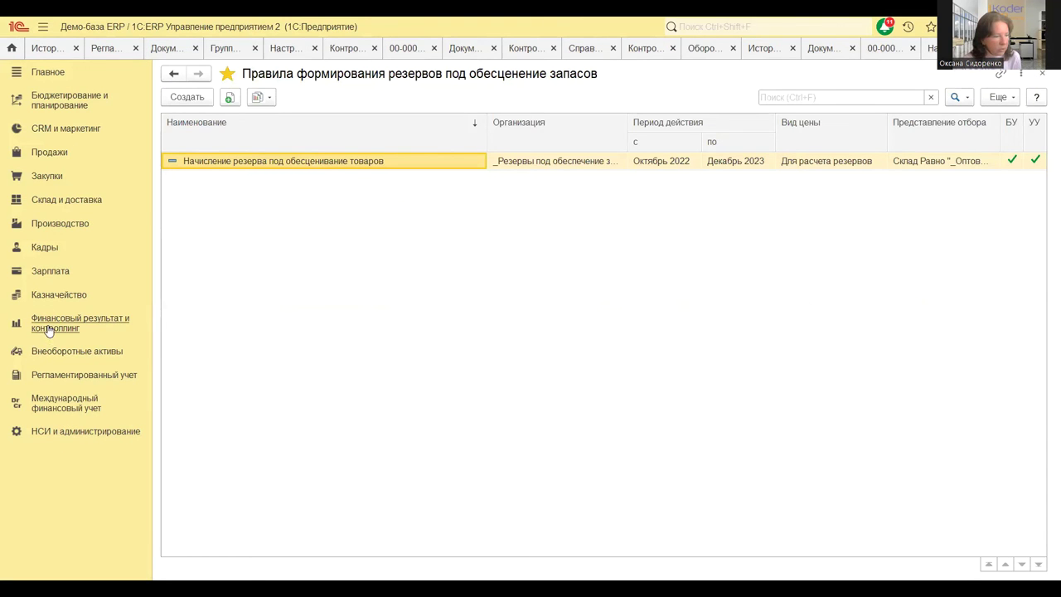
left_click(76, 375)
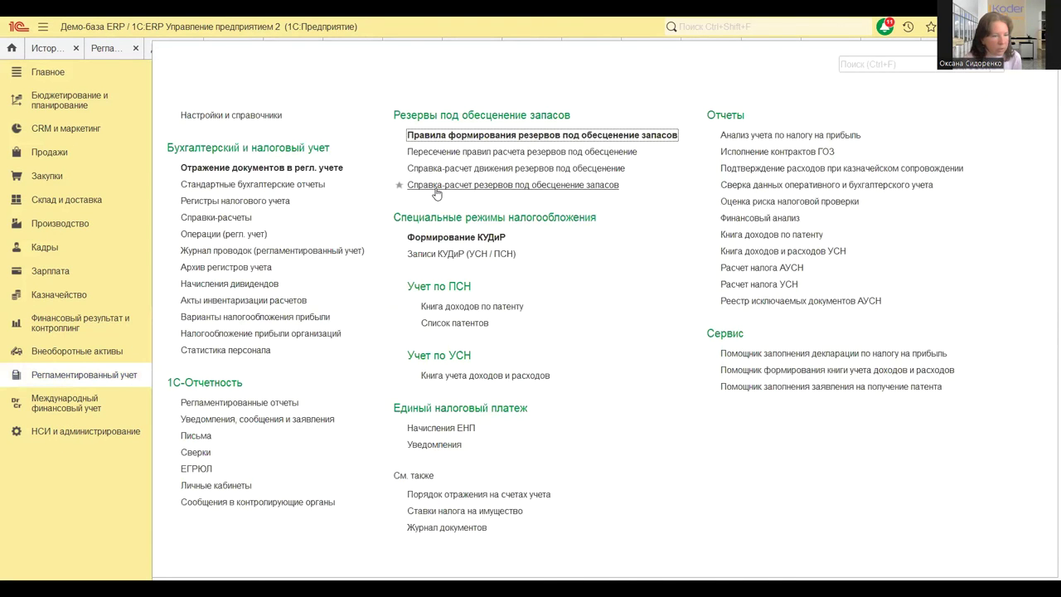
left_click(437, 188)
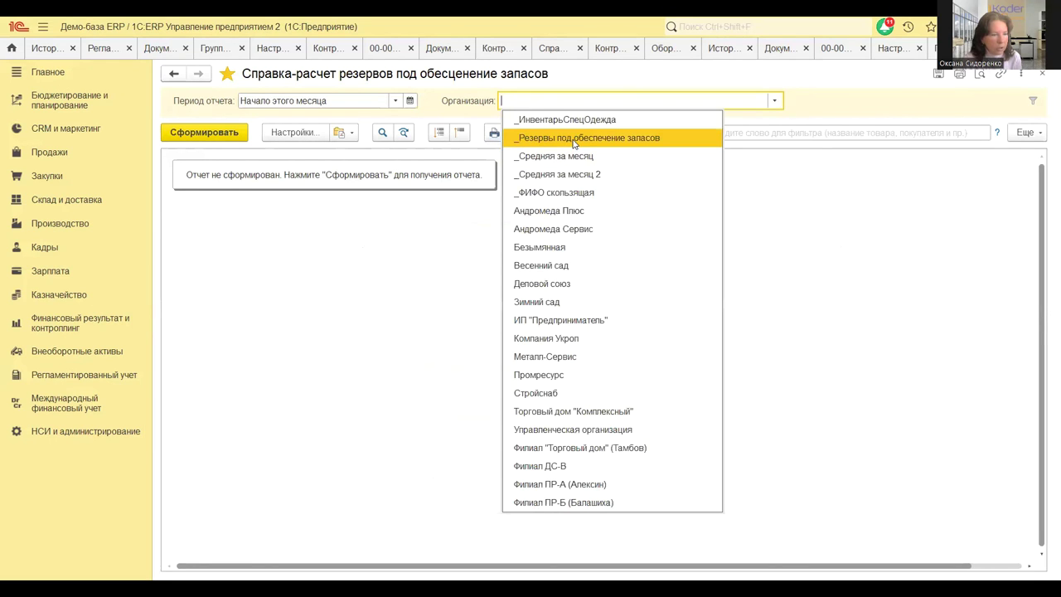
key("Return")
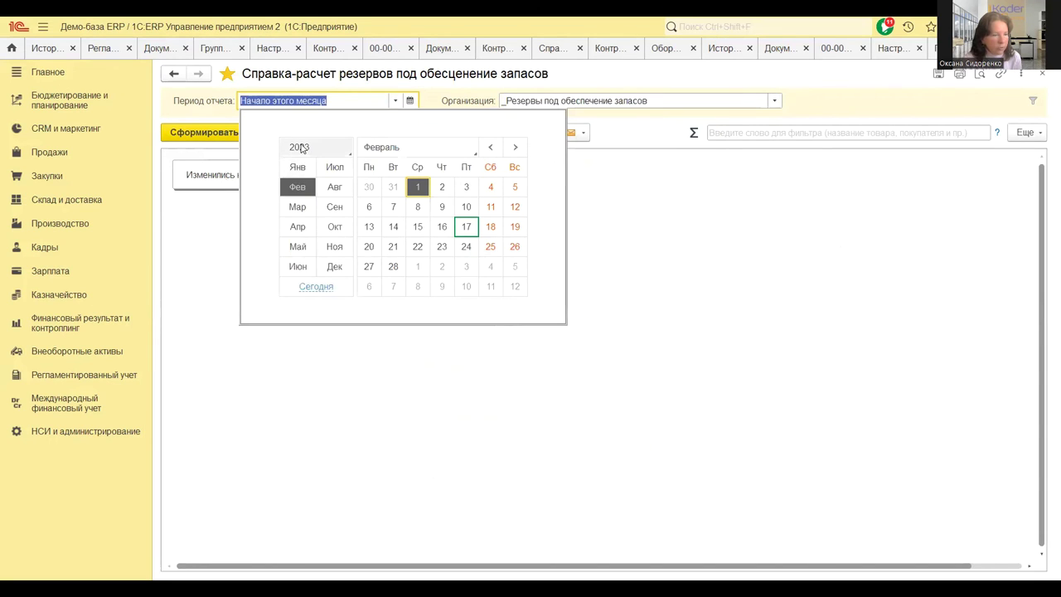
- Set the report period to November 2022 and generate the report
left_click(301, 146)
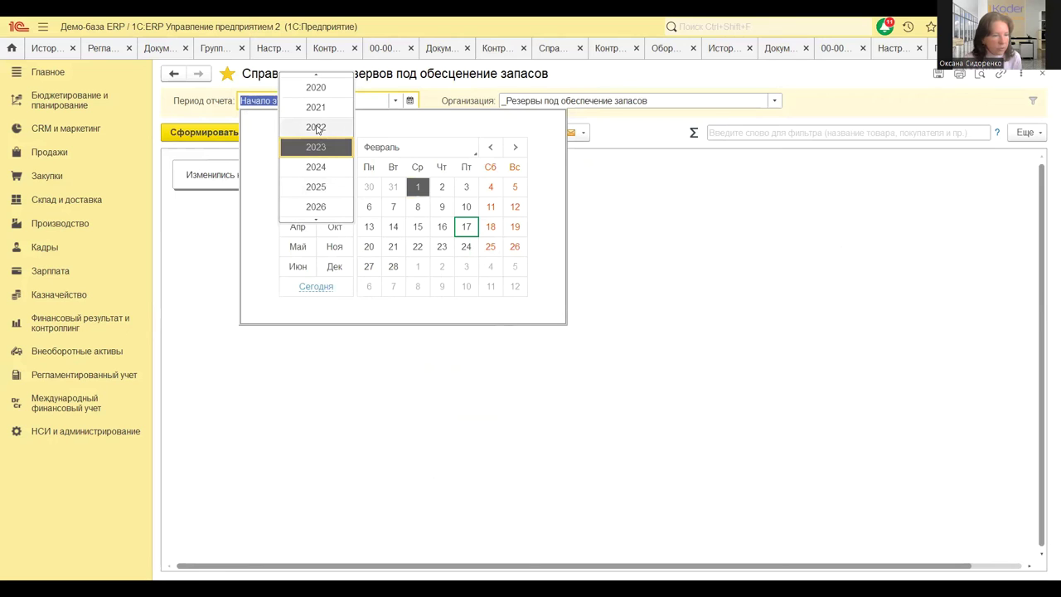
left_click(315, 127)
left_click(433, 253)
left_click(410, 102)
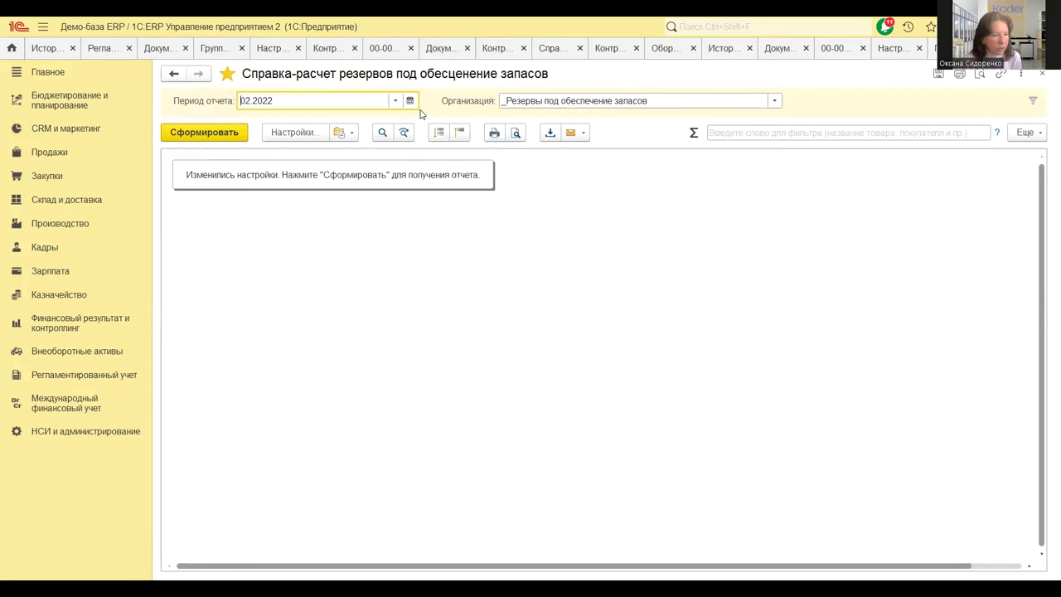
left_click(409, 100)
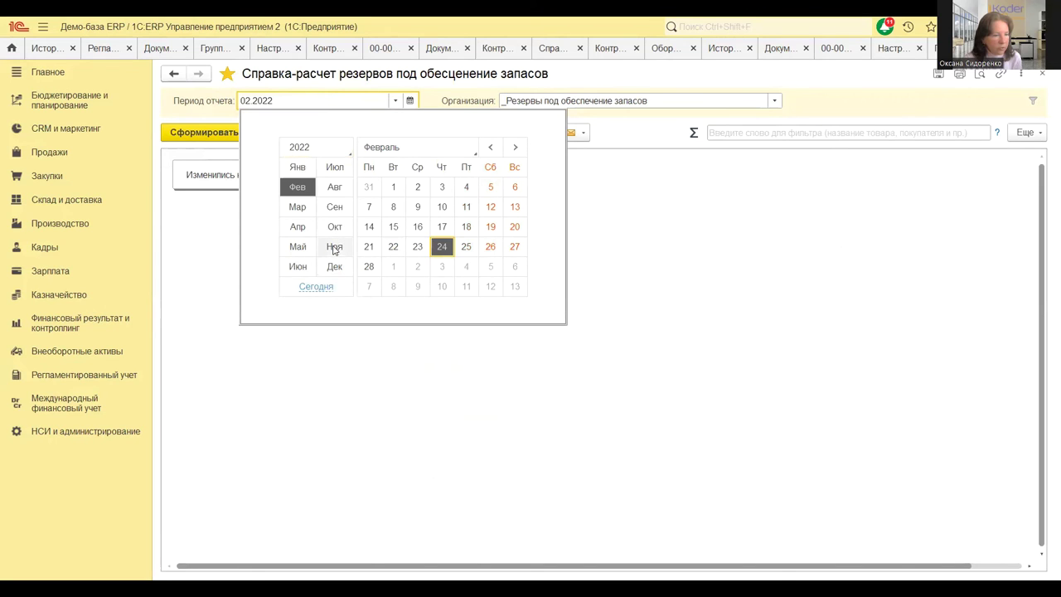
left_click(334, 246)
left_click(418, 246)
left_click(212, 134)
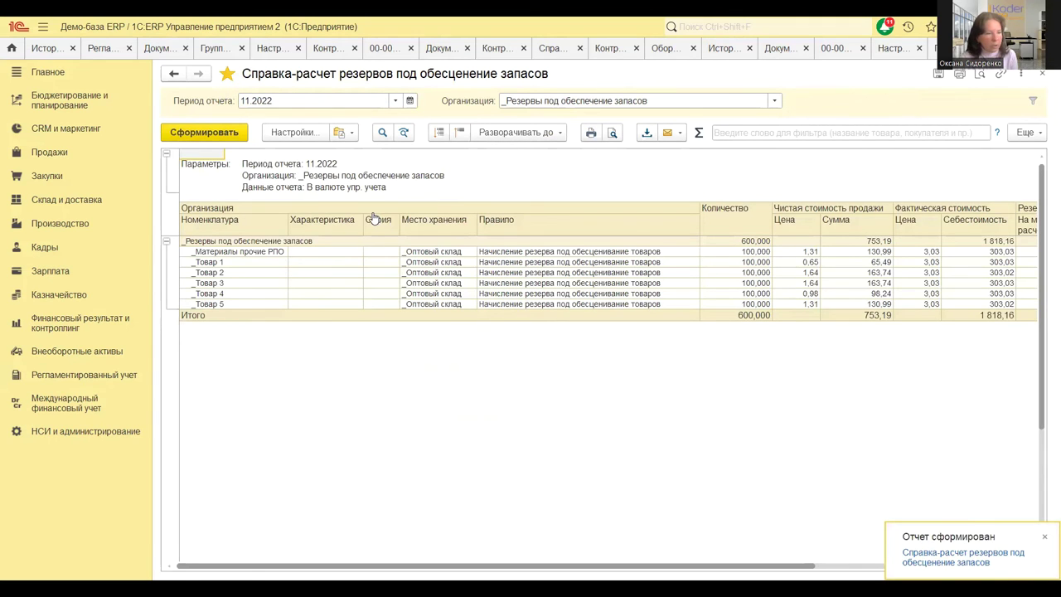
- Exclude Характеристика and Серия from the item grouping in the report structure, regenerate the report and narrow the Правило column
left_click_drag(355, 219, 336, 228)
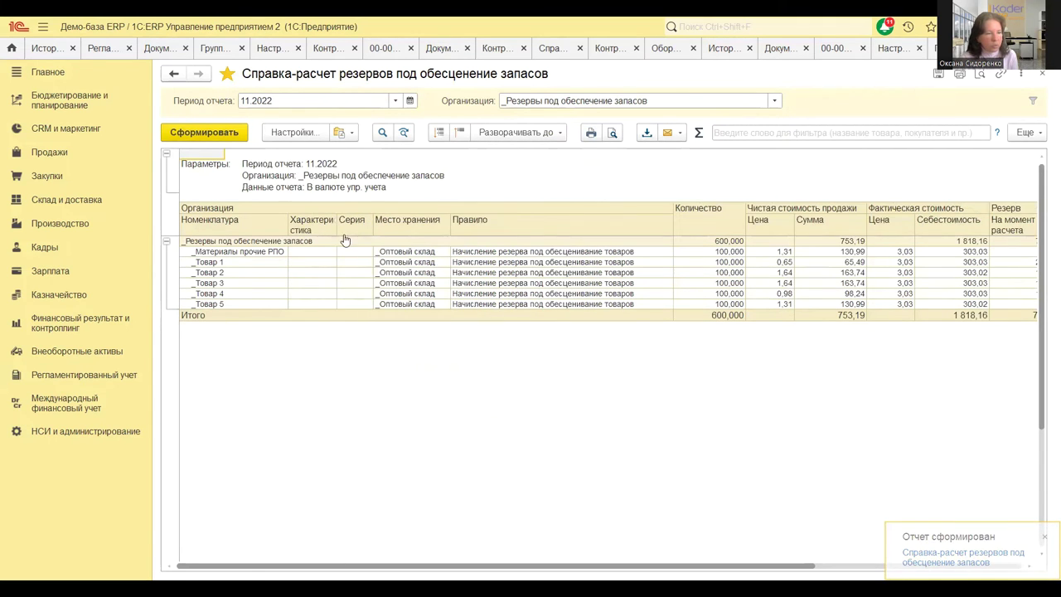
left_click_drag(671, 232, 571, 228)
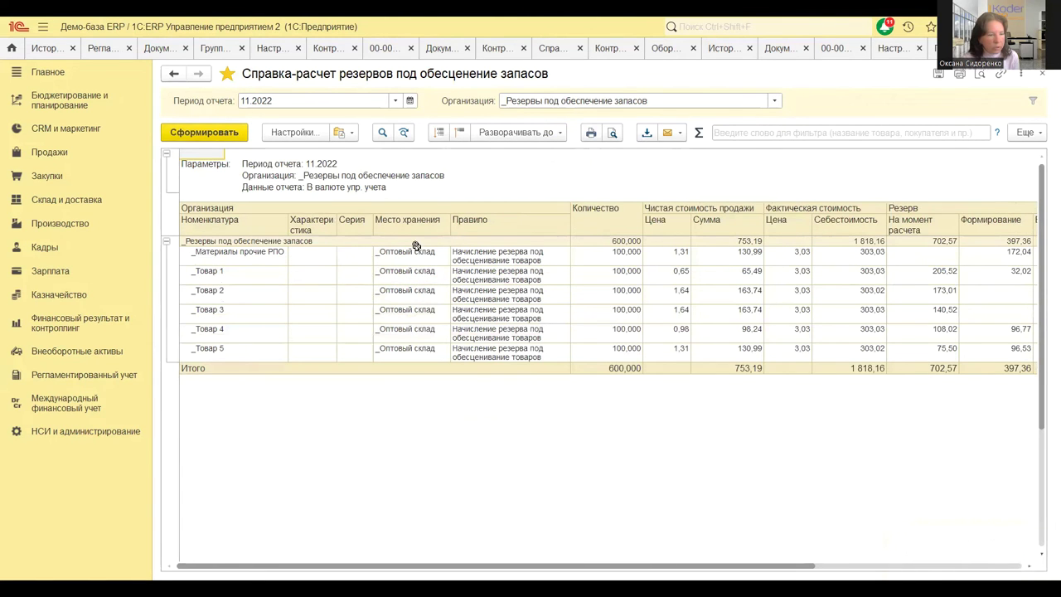
left_click(290, 133)
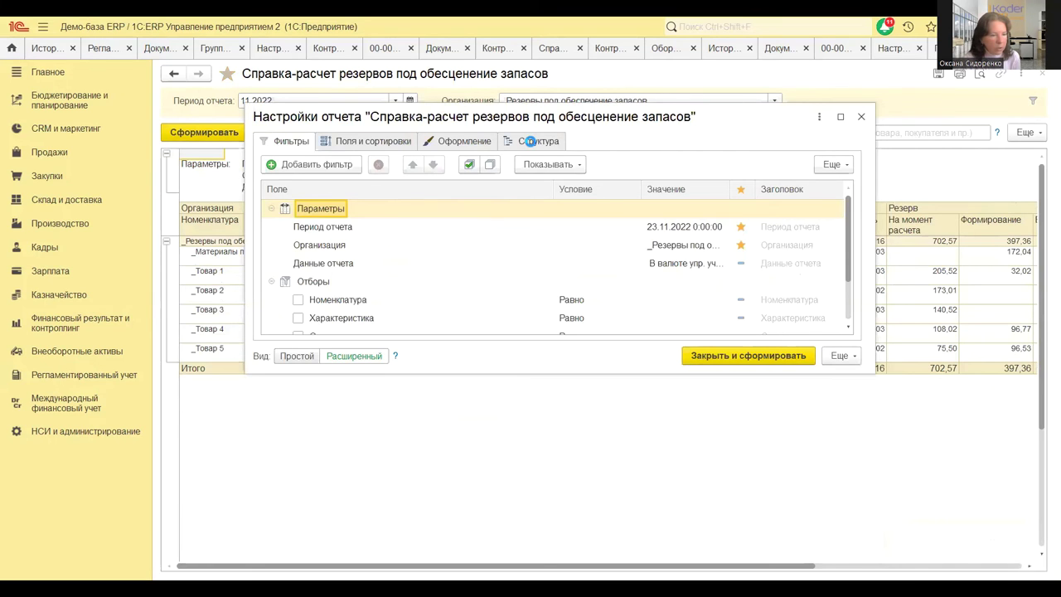
left_click(531, 141)
double_click(397, 249)
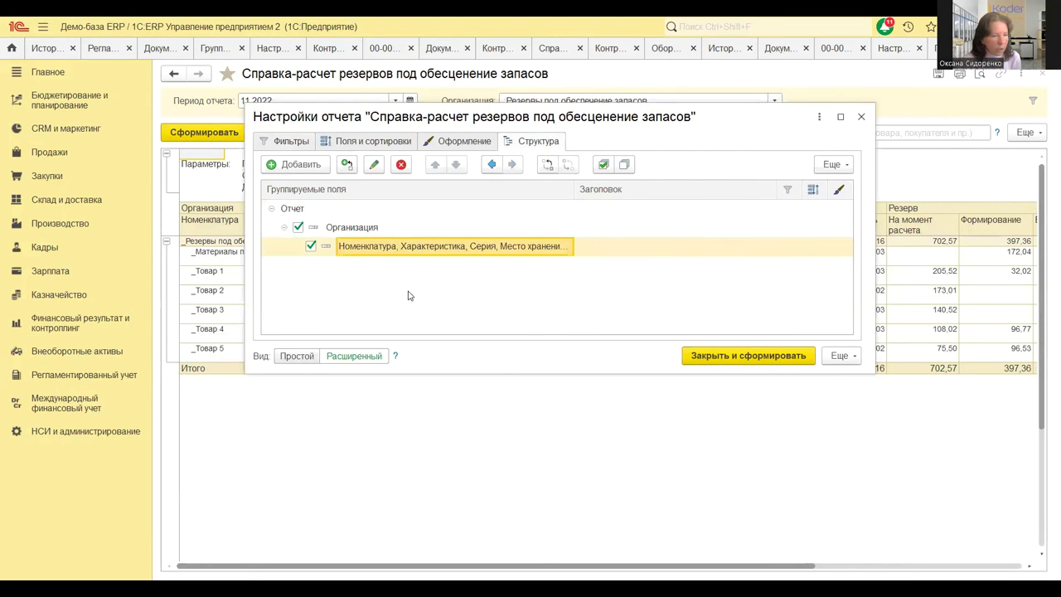
left_click(470, 441)
left_click(470, 459)
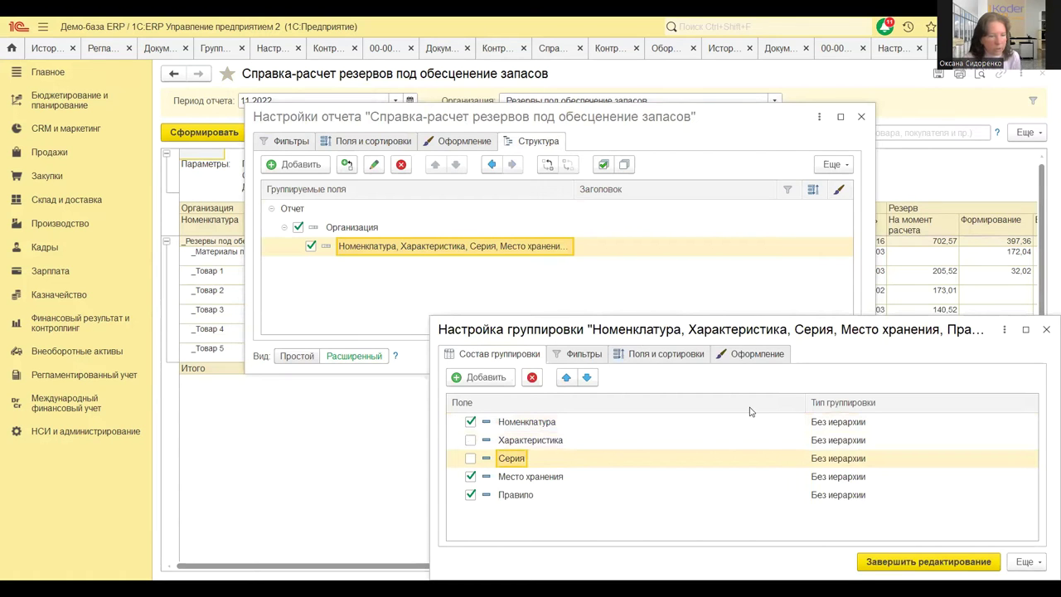
left_click(625, 349)
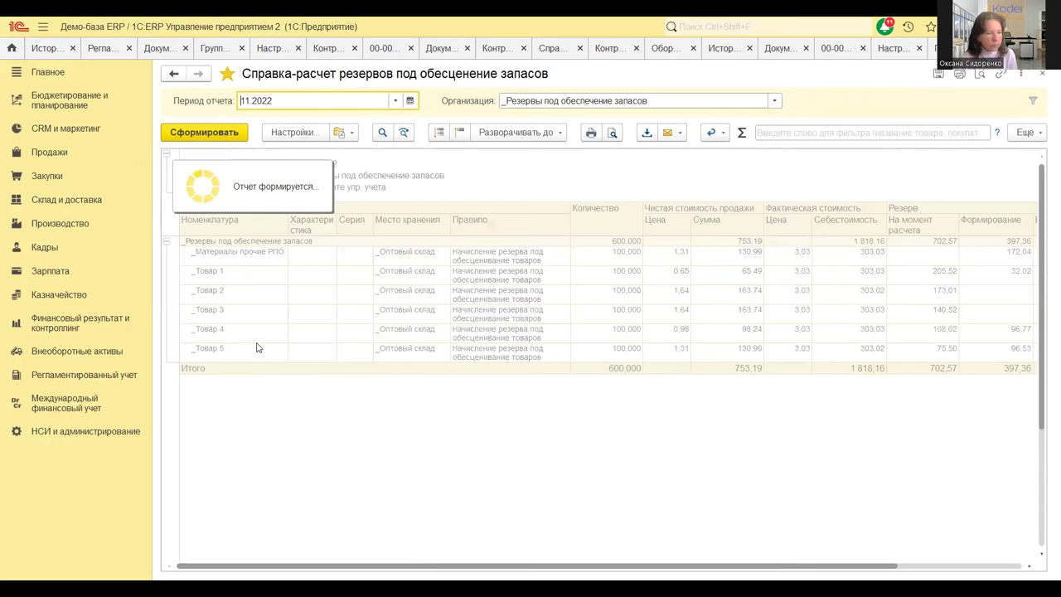
left_click_drag(587, 201, 455, 201)
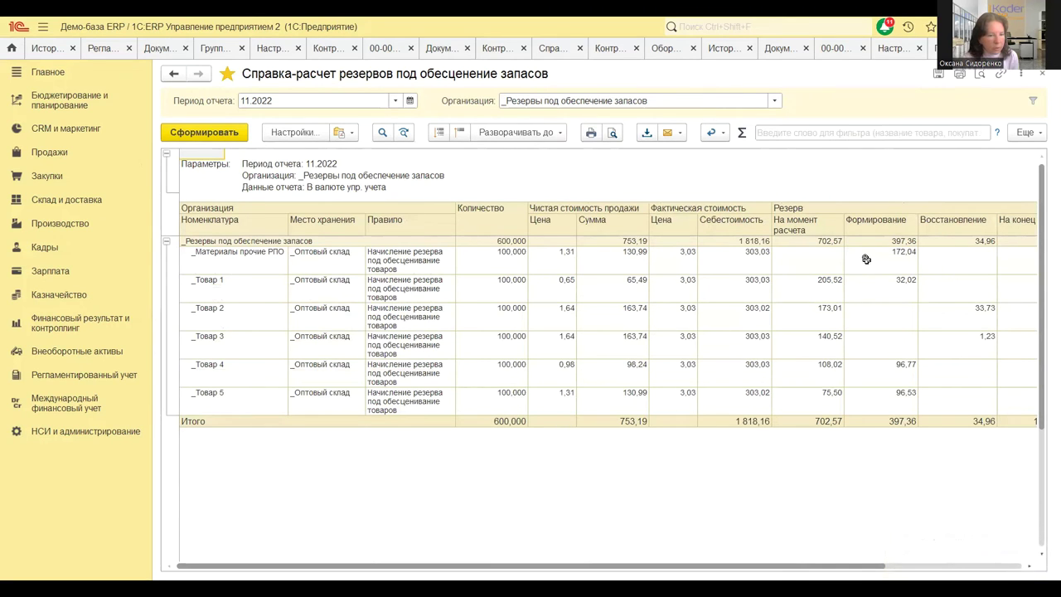
- Examine the items' reserve formation and reserve at the calculation moment alongside their net selling price and actual cost
left_click_drag(859, 261, 862, 389)
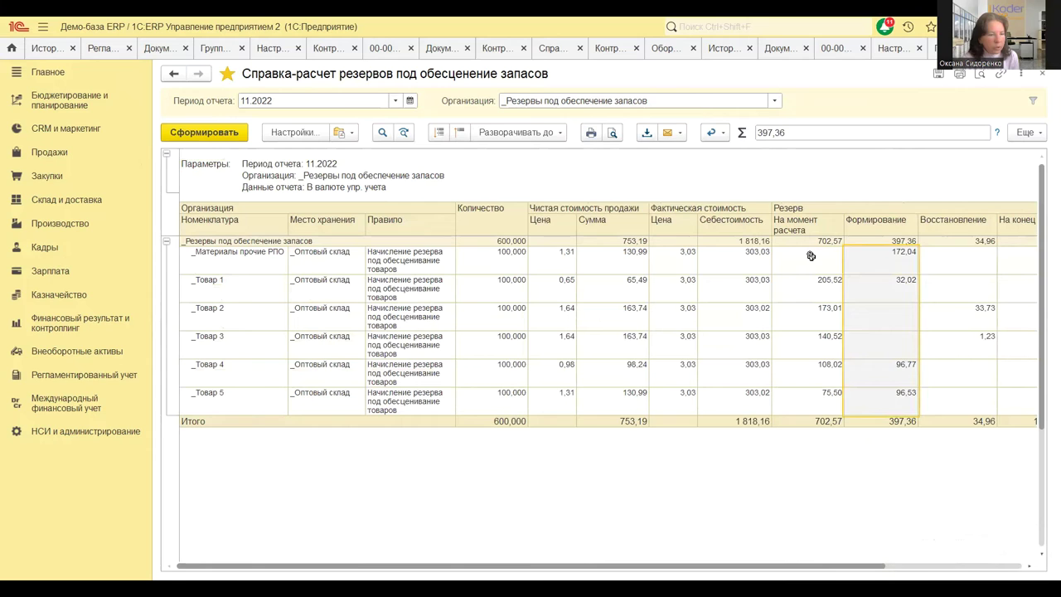
left_click_drag(809, 254, 808, 396)
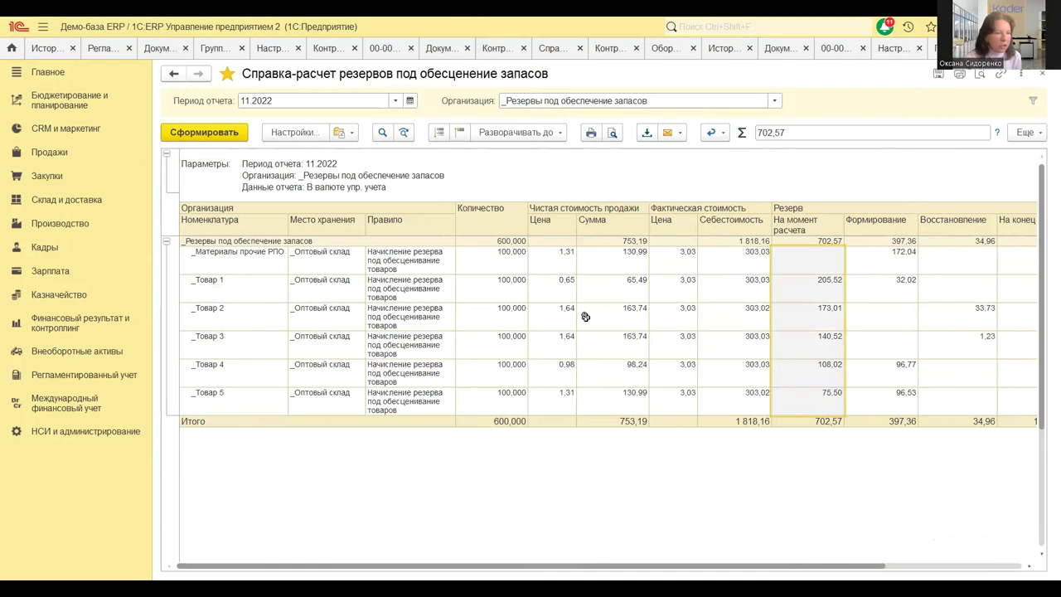
left_click_drag(547, 264, 925, 403)
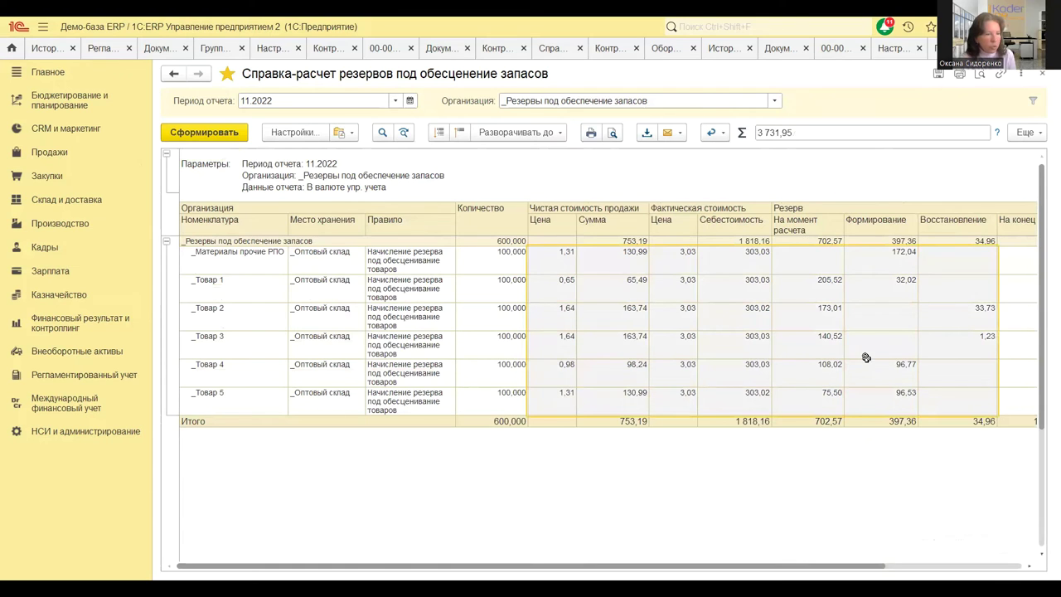
- Set the report data to В валюте регл. учета, regenerate the report and narrow the Правило column
left_click(342, 189)
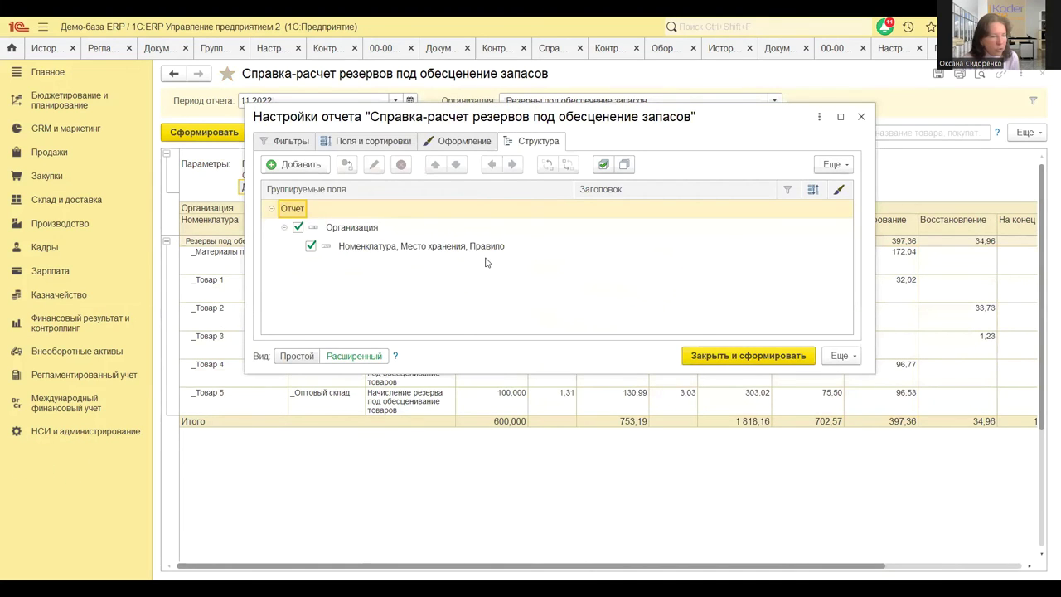
left_click(290, 141)
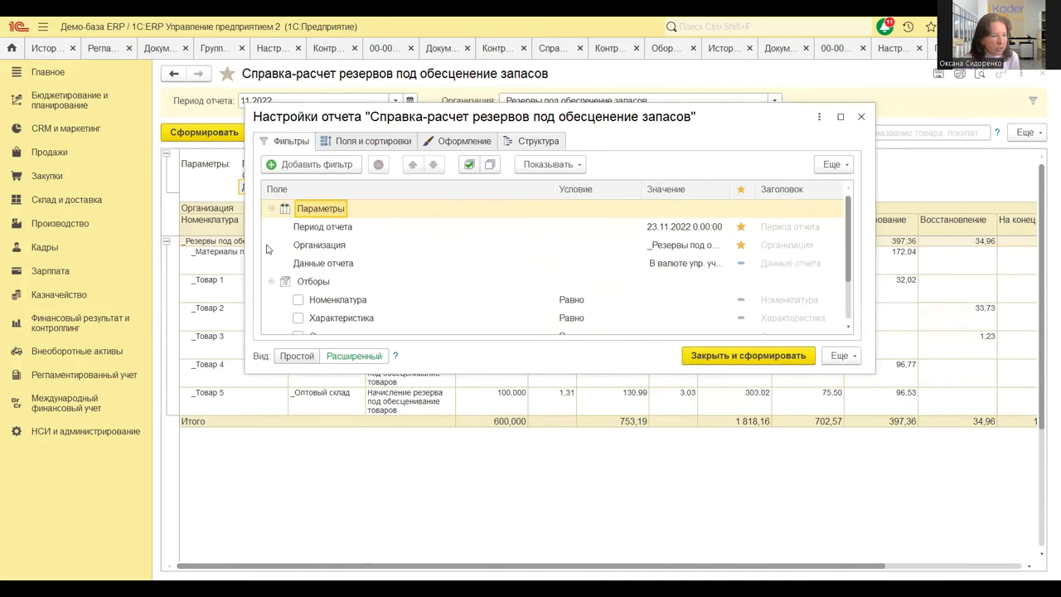
left_click(297, 356)
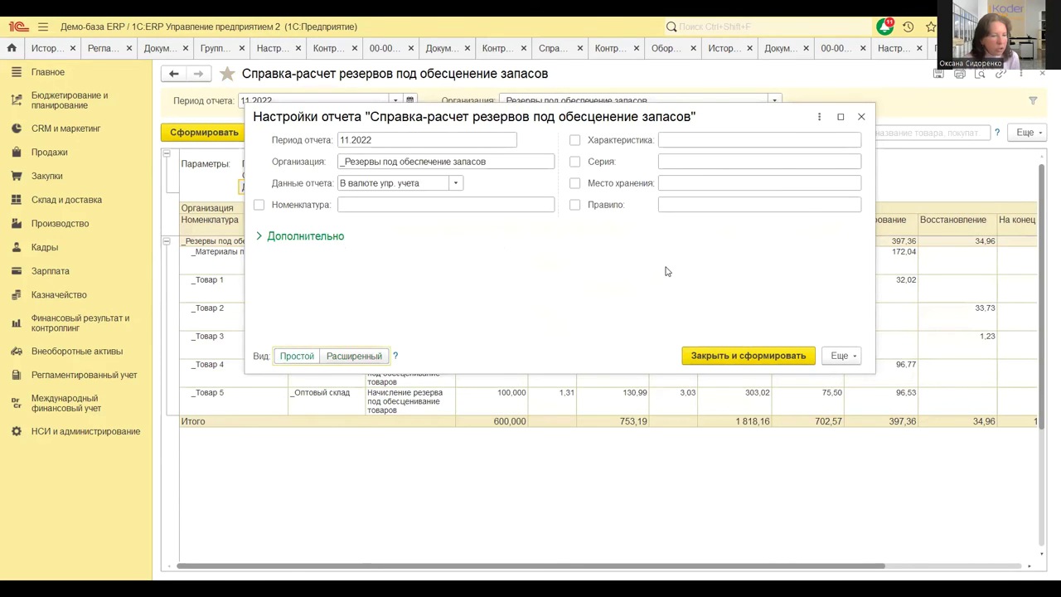
left_click(456, 184)
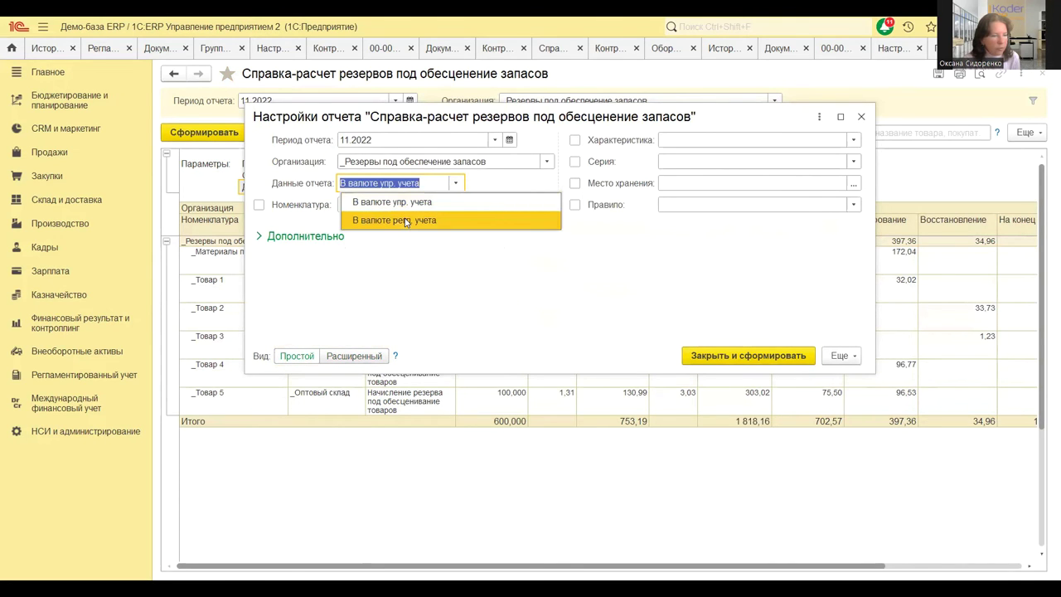
left_click(676, 340)
left_click(670, 350)
left_click(206, 132)
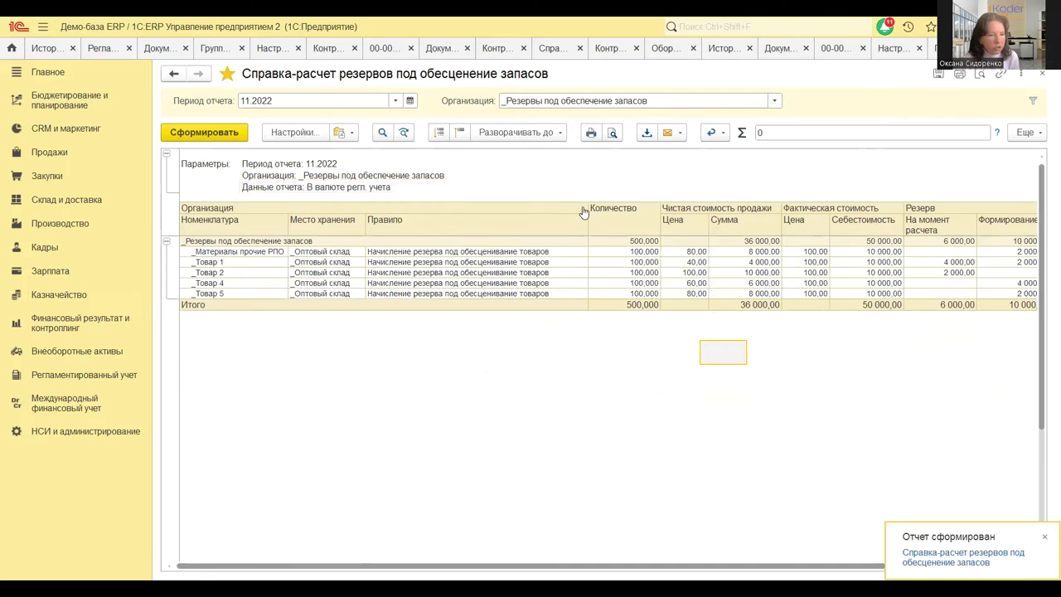
left_click_drag(543, 226, 481, 224)
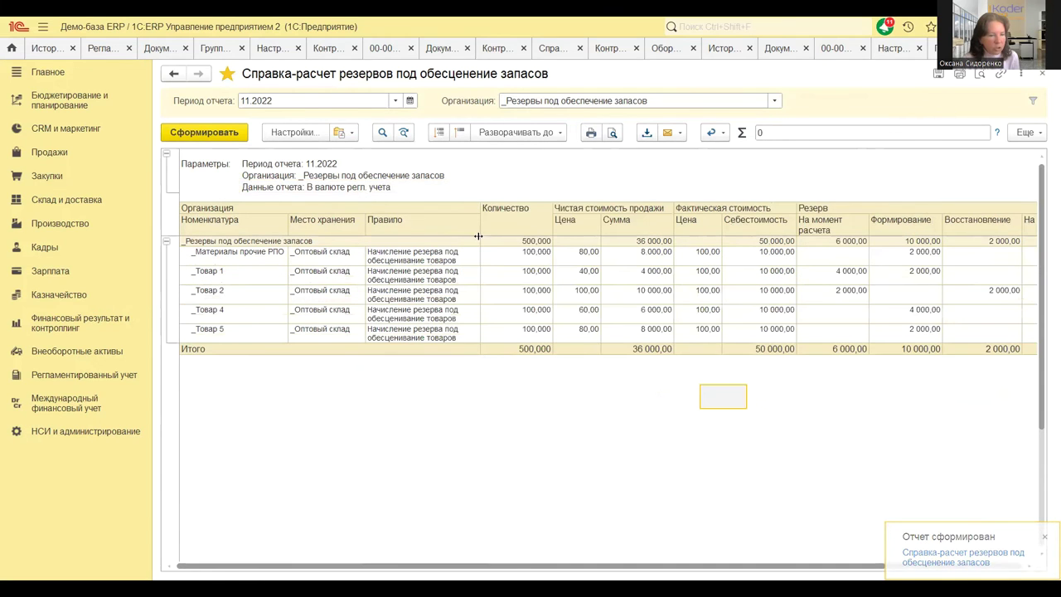
- Compare the net selling value and cost of _Материалы прочие РПО, and examine the На момент расчета, Формирование and Восстановление reserve columns
left_click_drag(533, 251, 762, 261)
left_click_drag(823, 230, 823, 340)
left_click_drag(903, 240, 912, 336)
left_click(980, 257)
left_click_drag(980, 257, 978, 308)
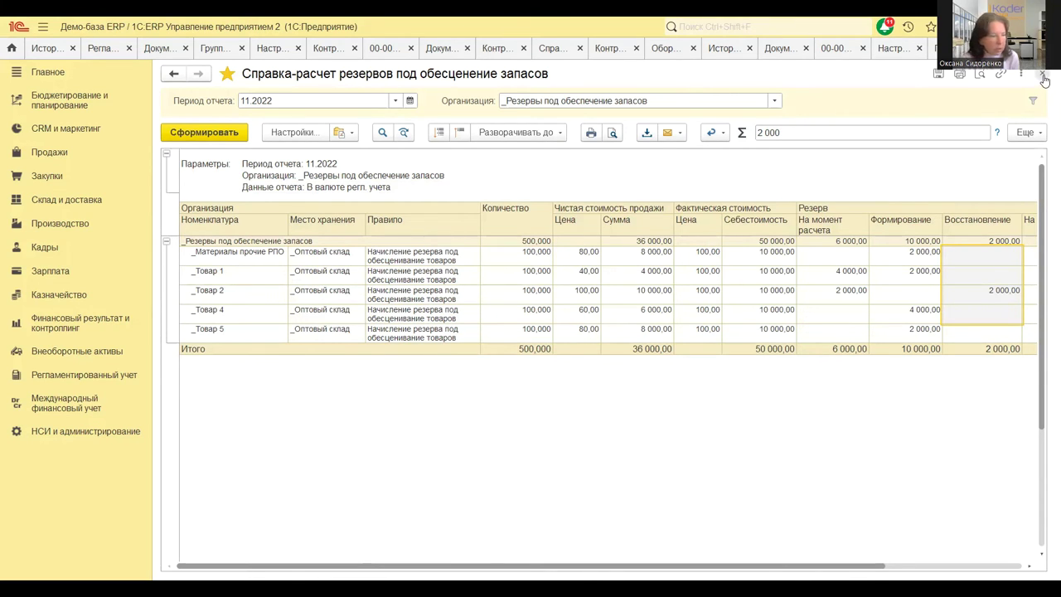
- Close the report without saving the changed variant and open Справка-расчет движения резервов под обесценение
key("Escape")
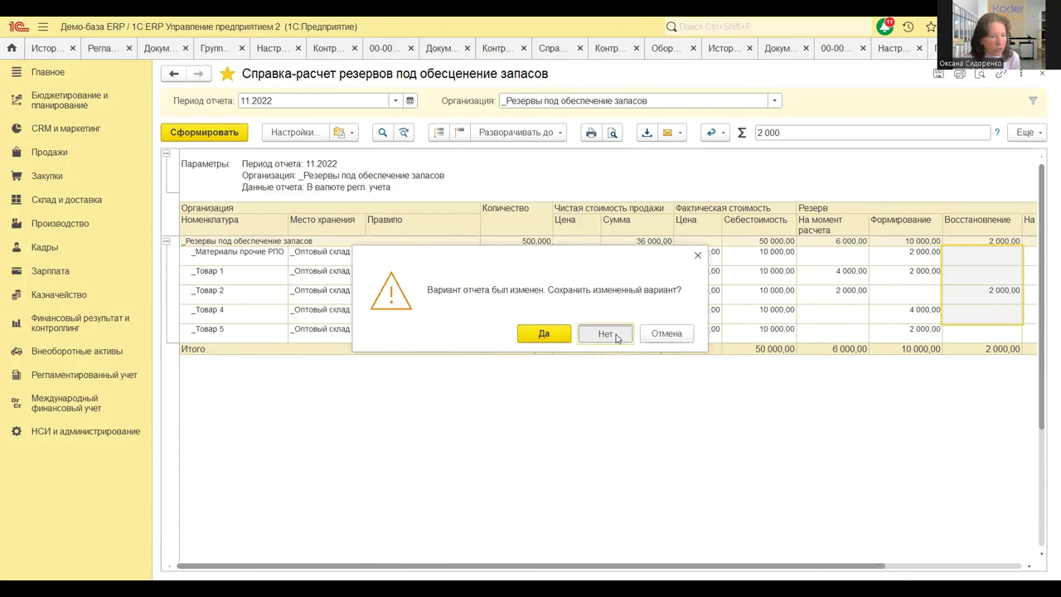
left_click(608, 334)
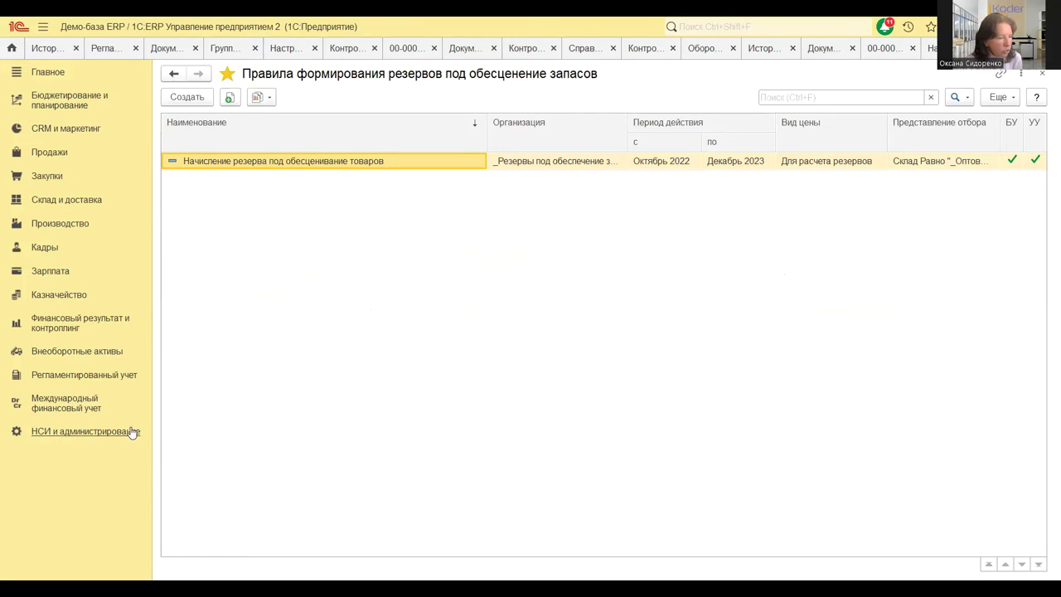
left_click(88, 378)
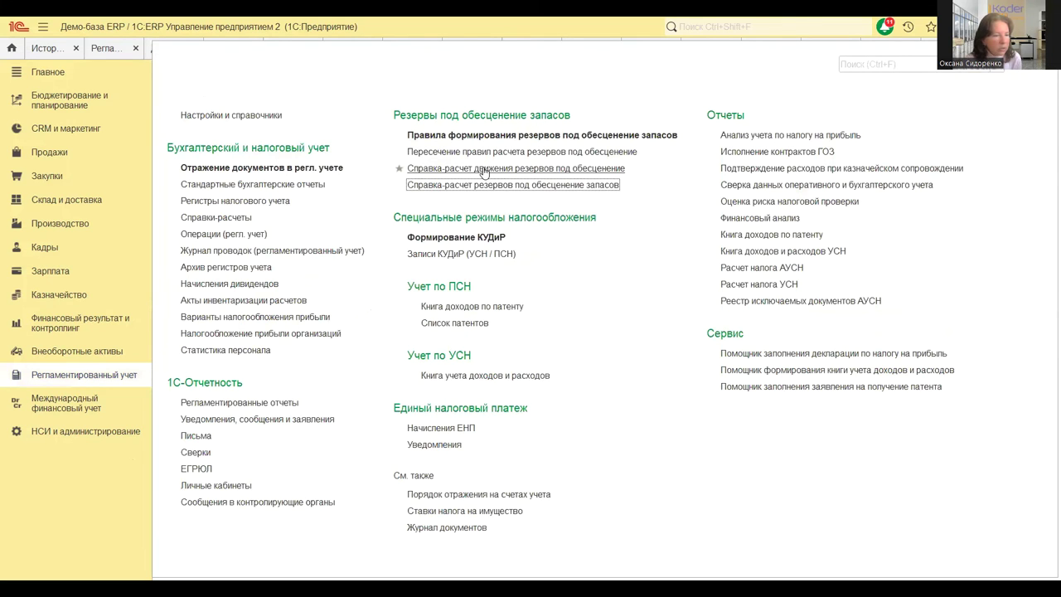
left_click(484, 171)
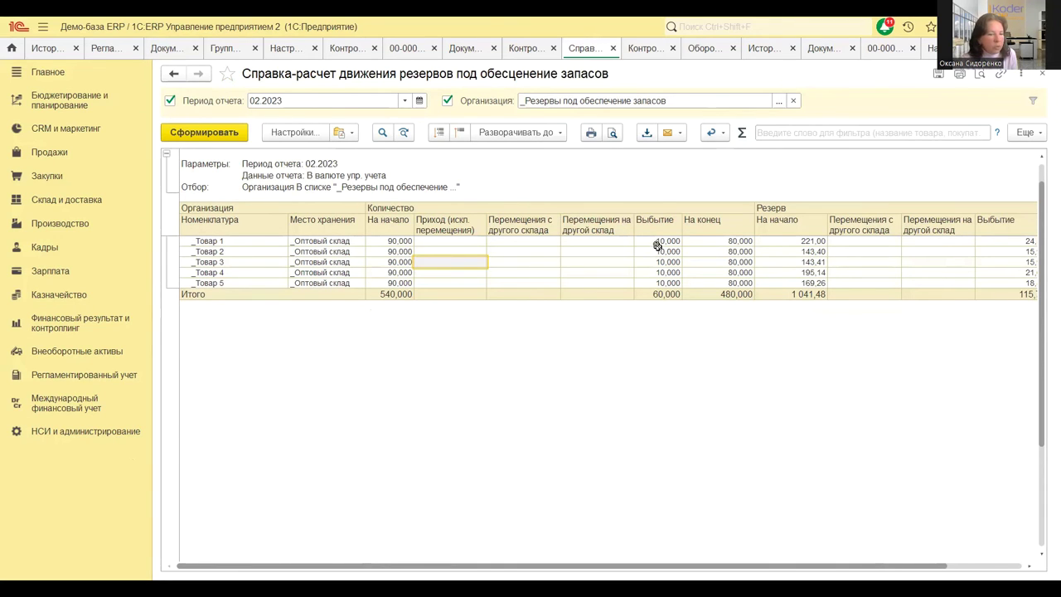
- Examine the items' disposed and opening quantities and their storage locations in the 02.2023 reserve movement report
left_click_drag(657, 241, 654, 279)
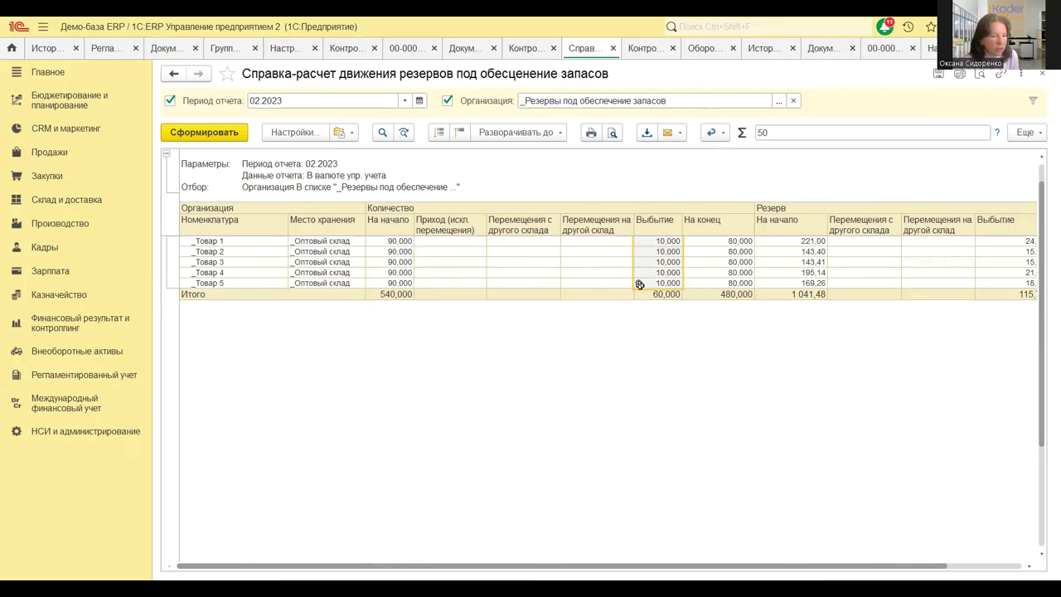
left_click(384, 241)
left_click_drag(384, 241, 385, 273)
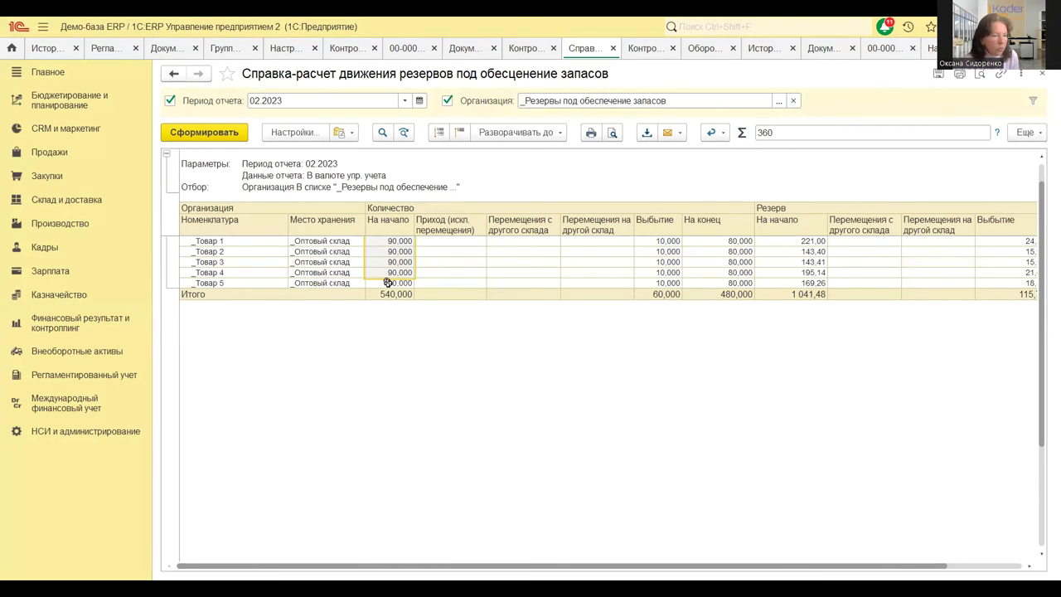
left_click(387, 284)
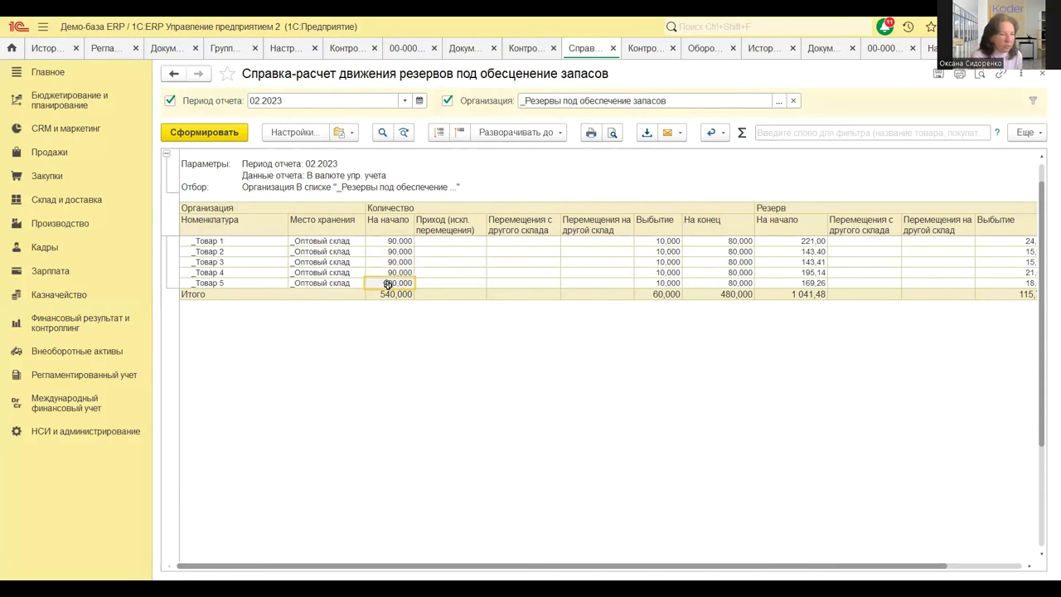
left_click_drag(303, 240, 319, 284)
left_click_drag(393, 241, 383, 279)
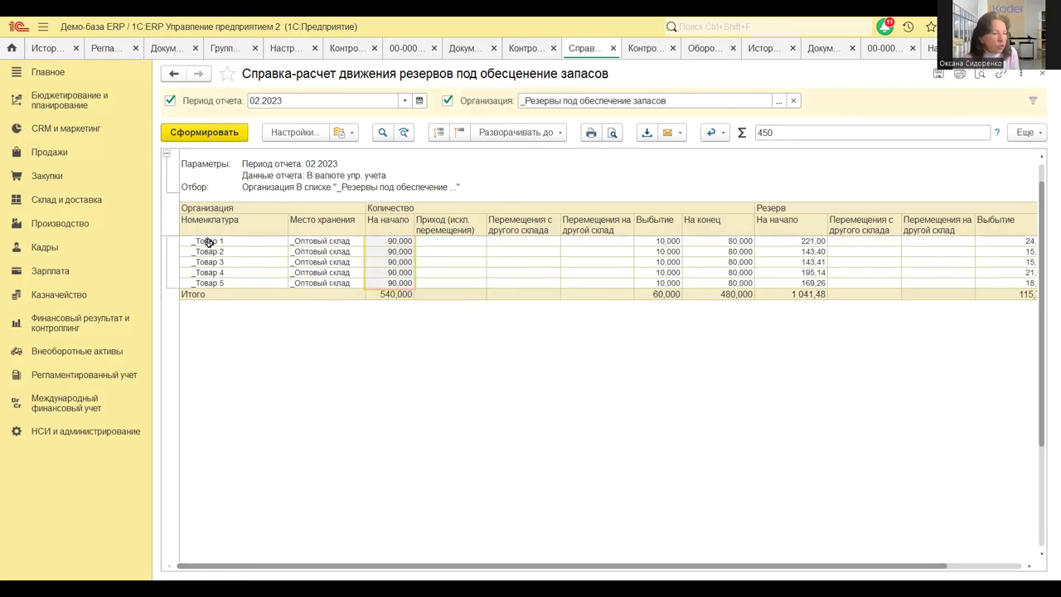
- Trace the _Товар 2 row of the reserve movement report from its storage location through the quantity movements to Выбытие
left_click(304, 252)
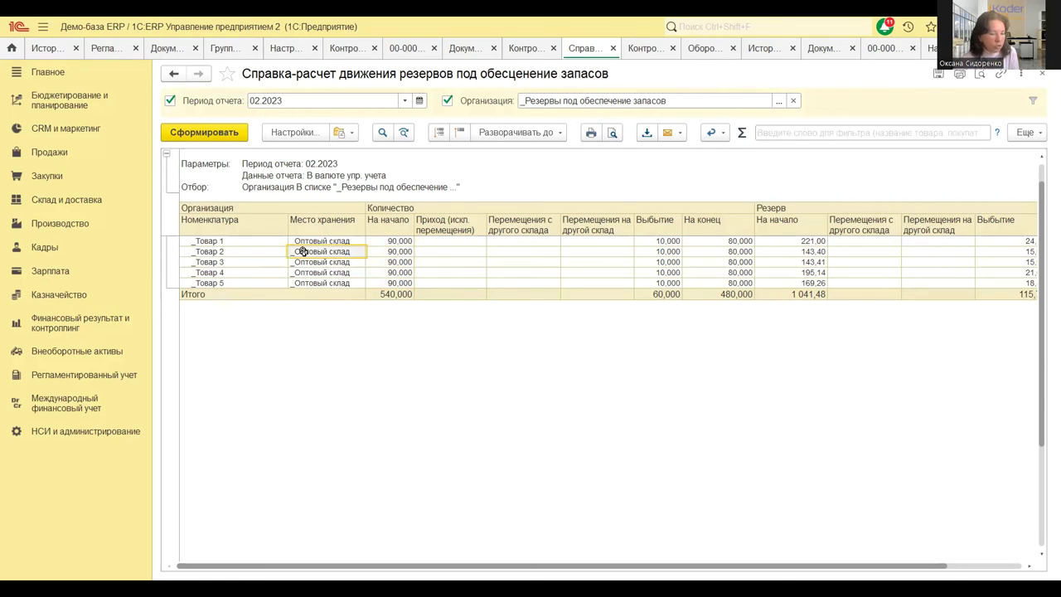
key("Right")
key("Right")
key("Right")
key("Right")
key("Right")
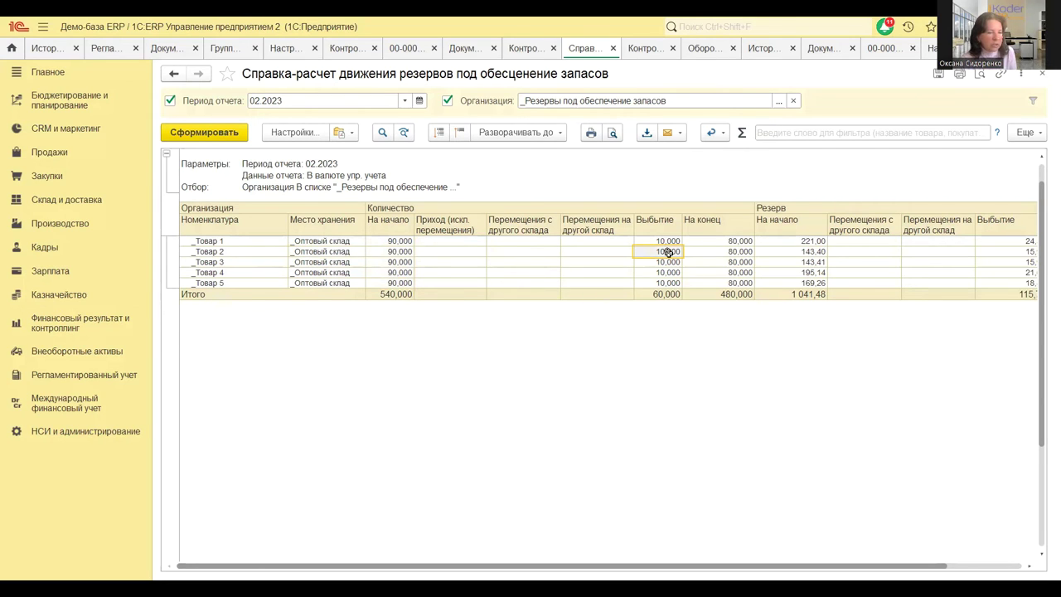
- Examine the sums of the disposed quantities and opening reserves for _Товар 1 to _Товар 5, and the Итого row of the reserve columns
left_click_drag(668, 242, 667, 282)
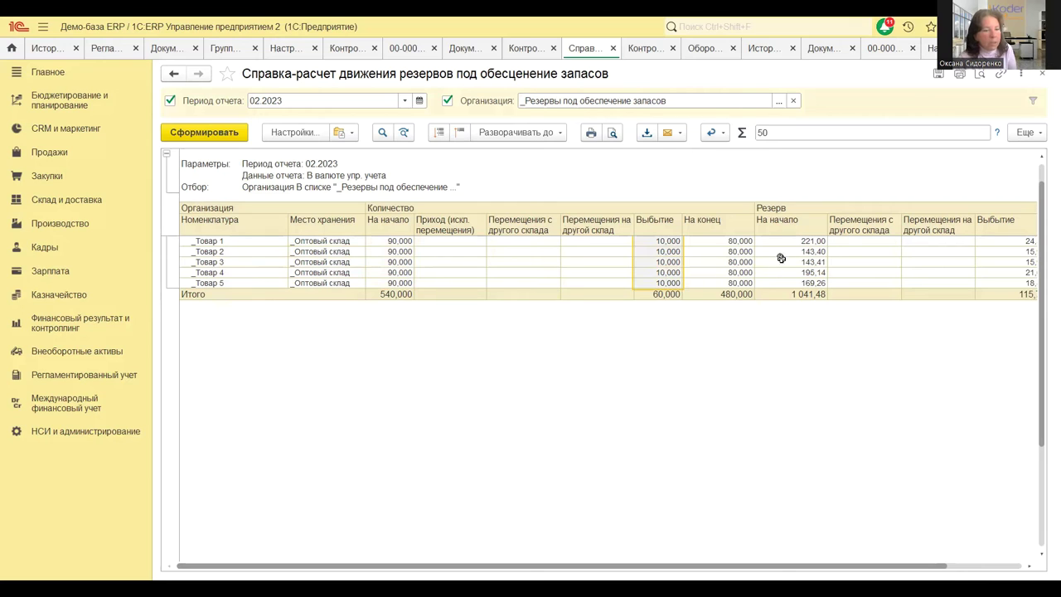
left_click_drag(789, 241, 791, 284)
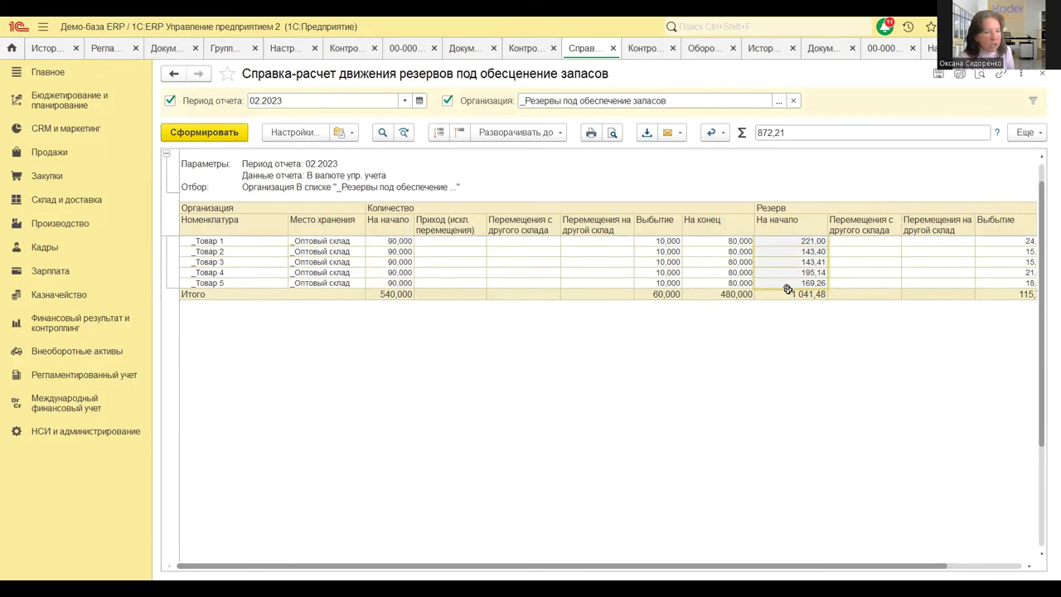
left_click(816, 299)
key("shift+End")
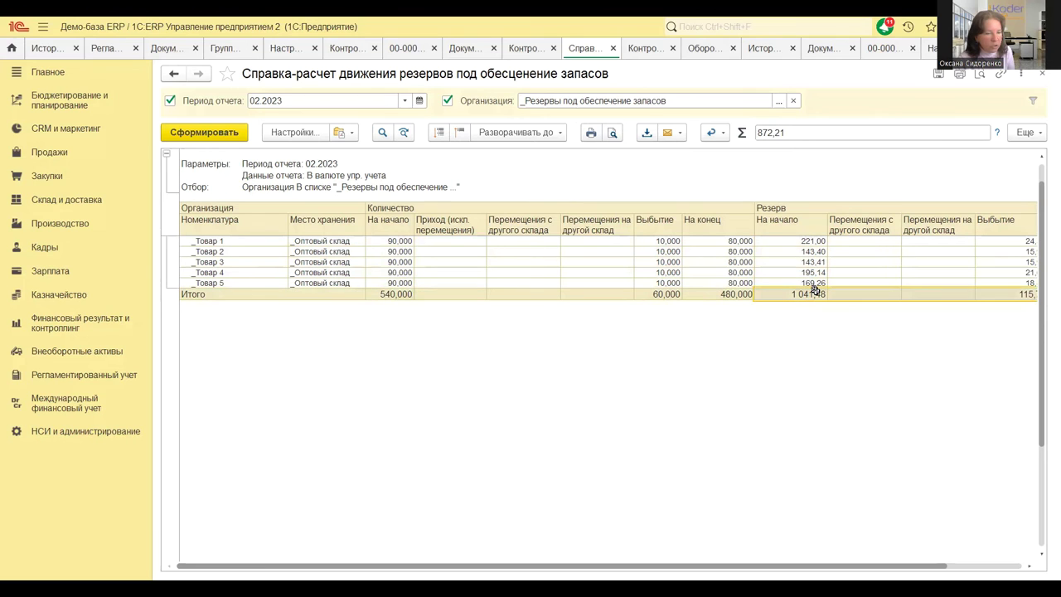
- Set the report's Данные отчета to В валюте регл. учета using the simple settings view, and regenerate the reserve movement report
left_click(291, 135)
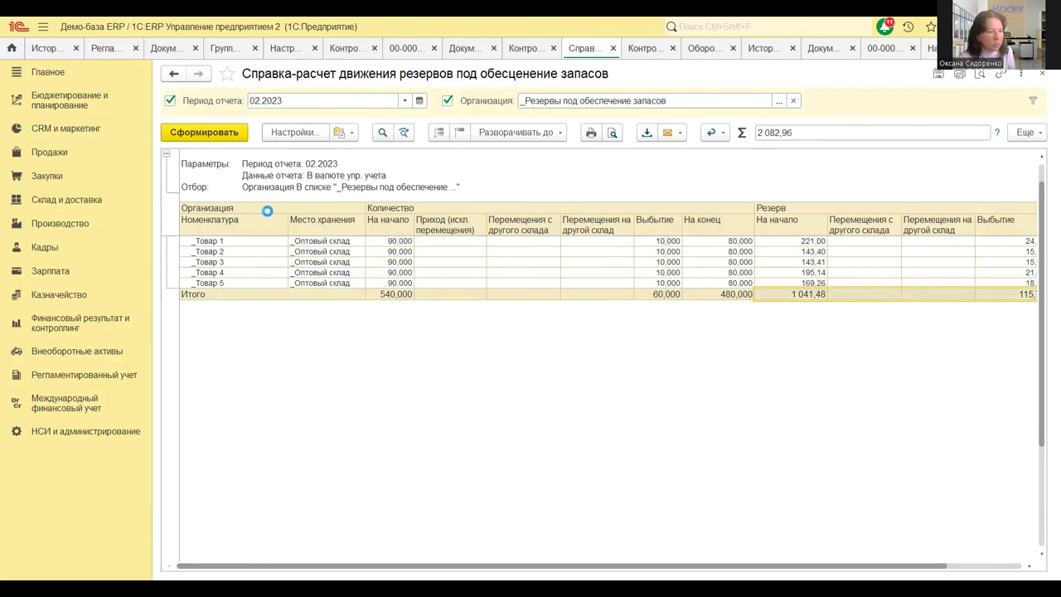
left_click(390, 185)
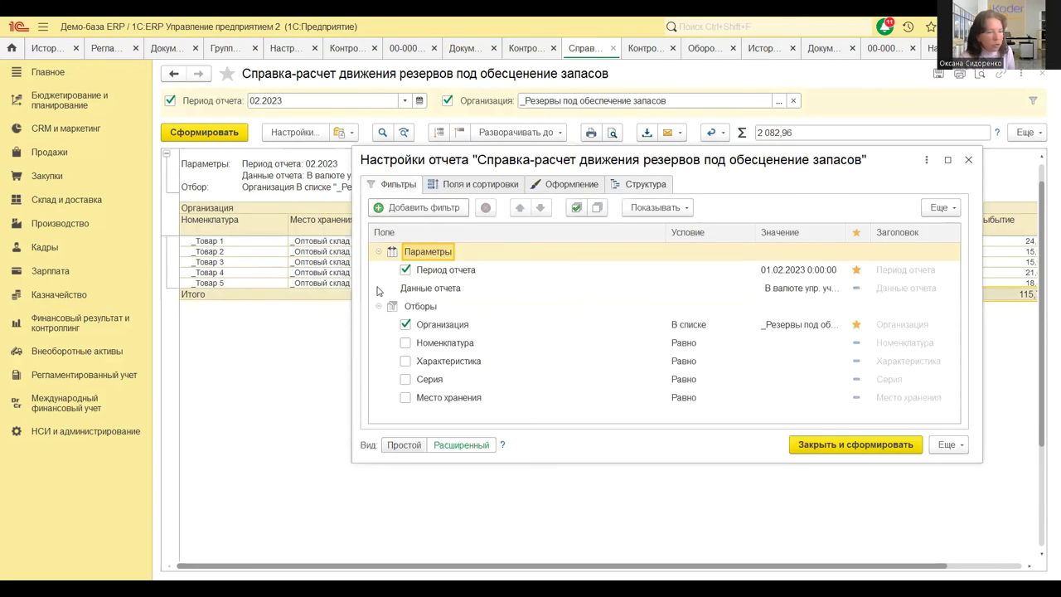
left_click(404, 445)
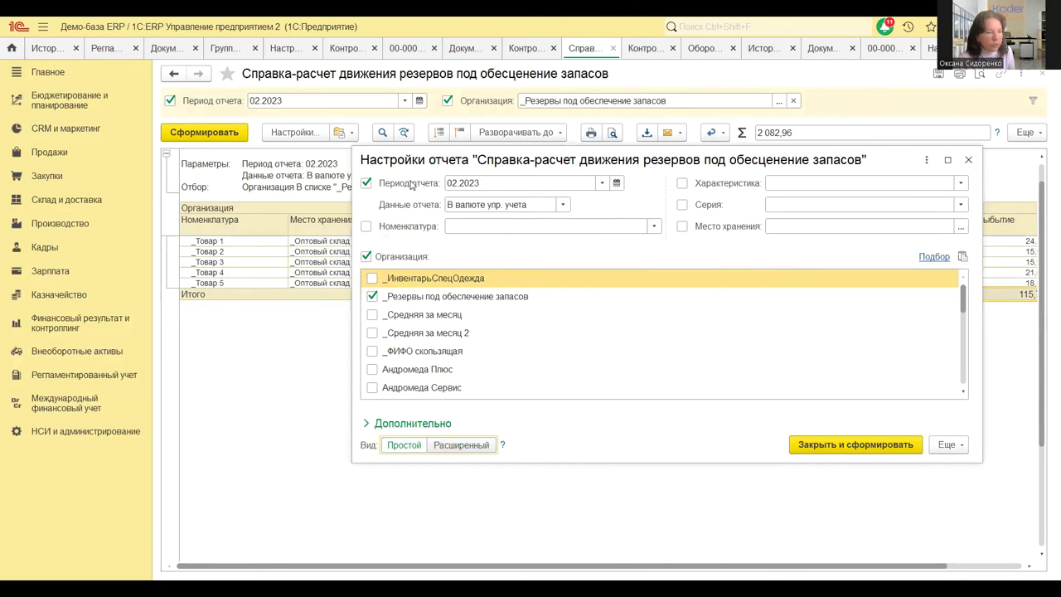
left_click(562, 205)
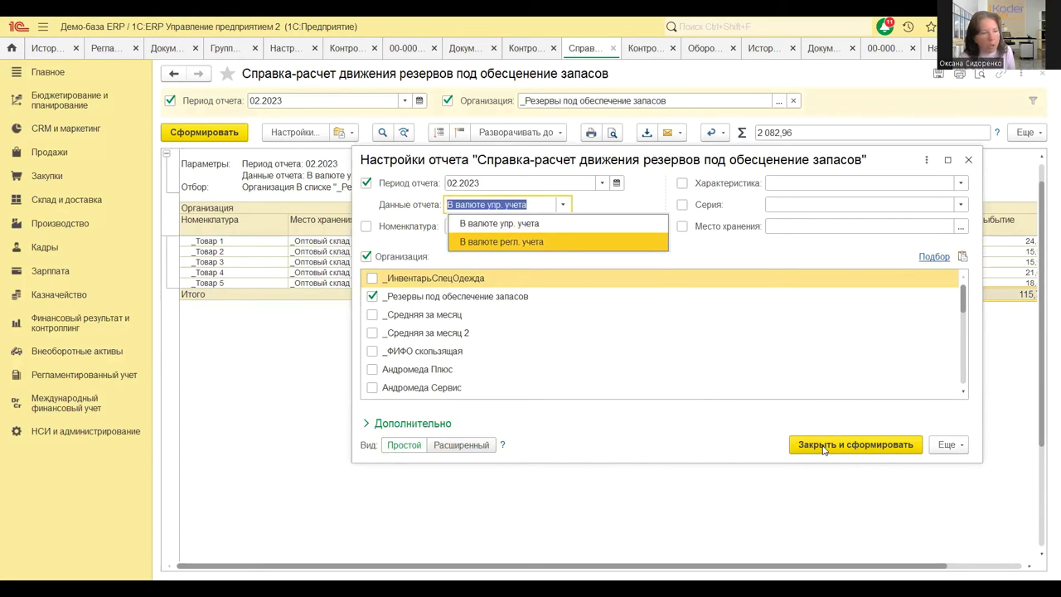
left_click(189, 136)
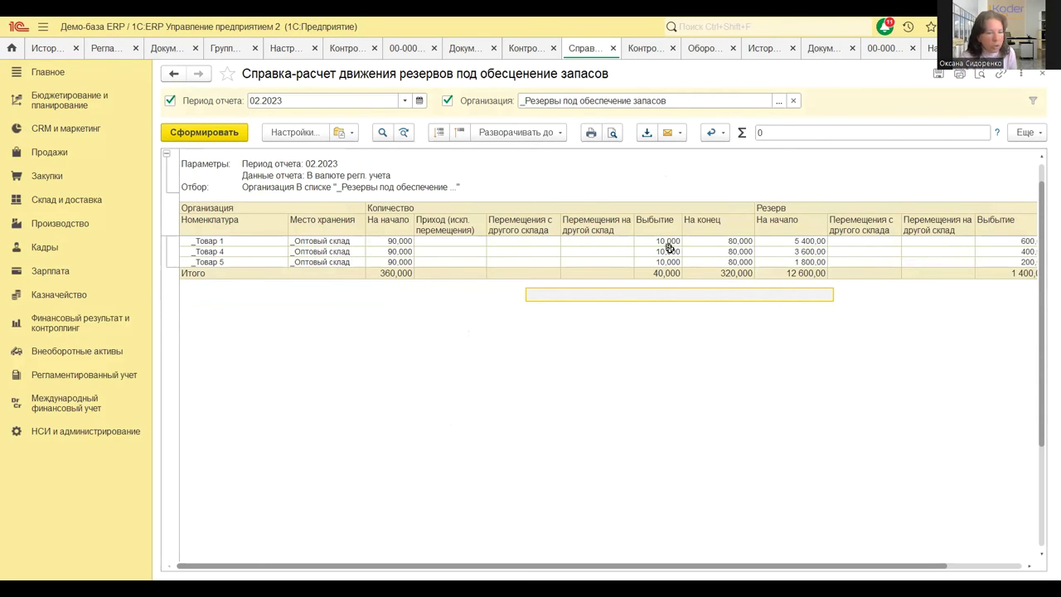
- Examine the disposed and closing quantities and the reserve columns in regulated accounting currency, and close the report without saving the changed variant
left_click_drag(669, 242, 711, 259)
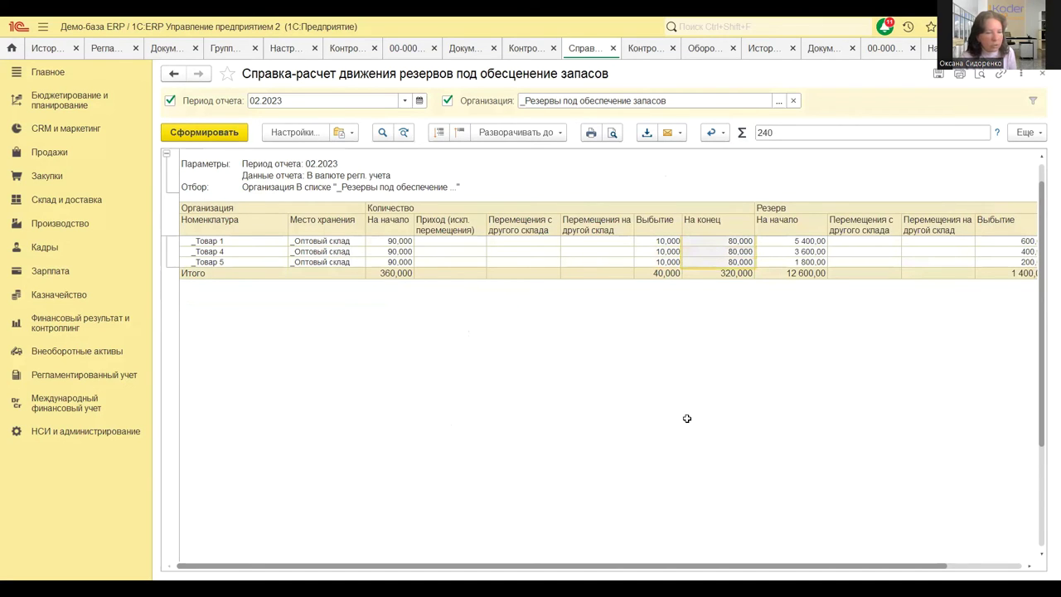
left_click(805, 259)
key("Right")
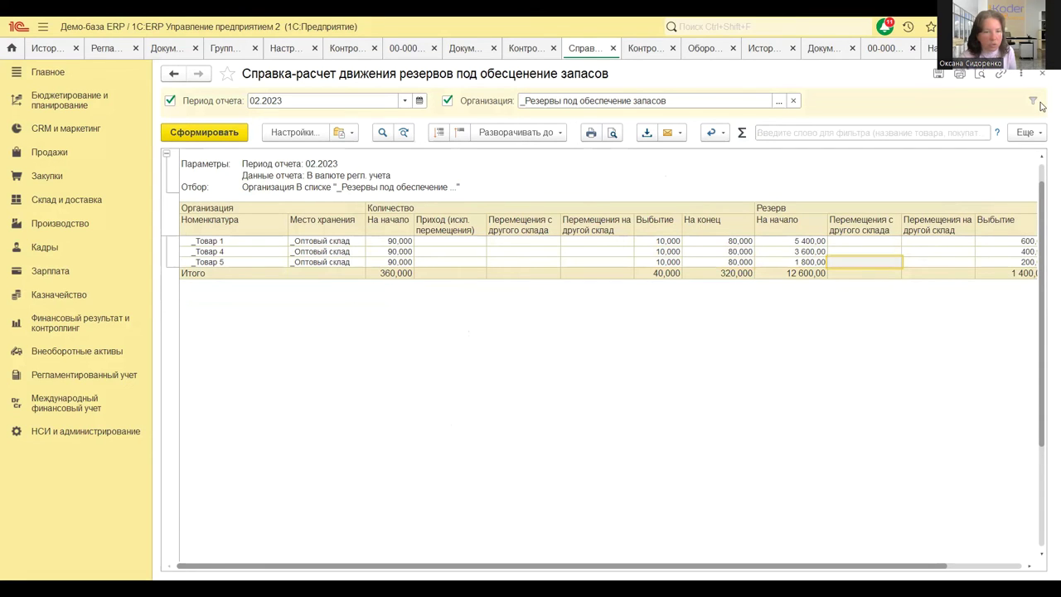
key("Escape")
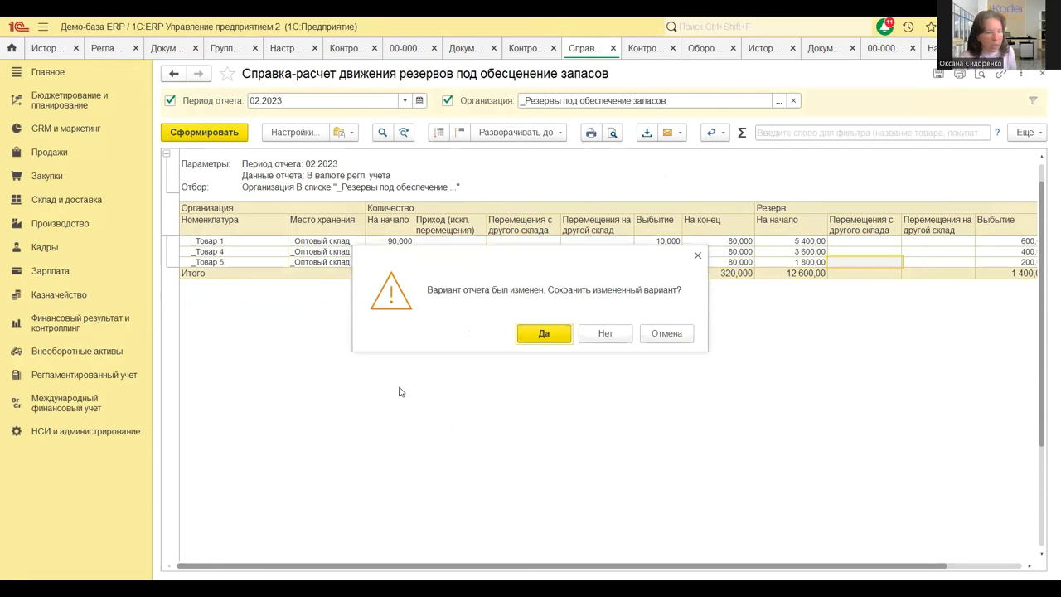
left_click(614, 335)
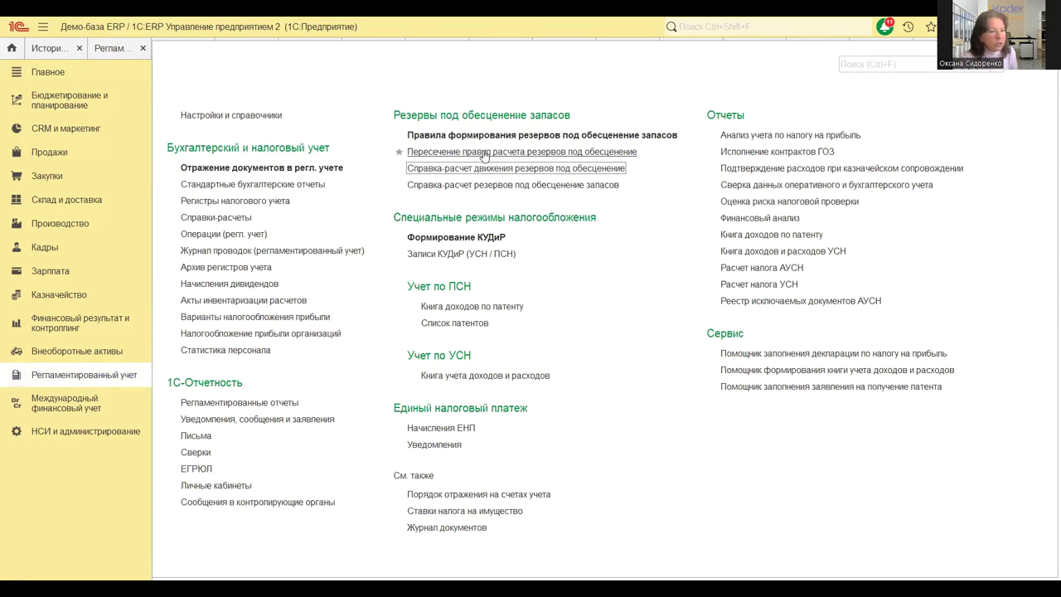
- Open Пересечение правил расчета резервов под обесценение and view the available Вариант формирования options without changing the choice
left_click(485, 155)
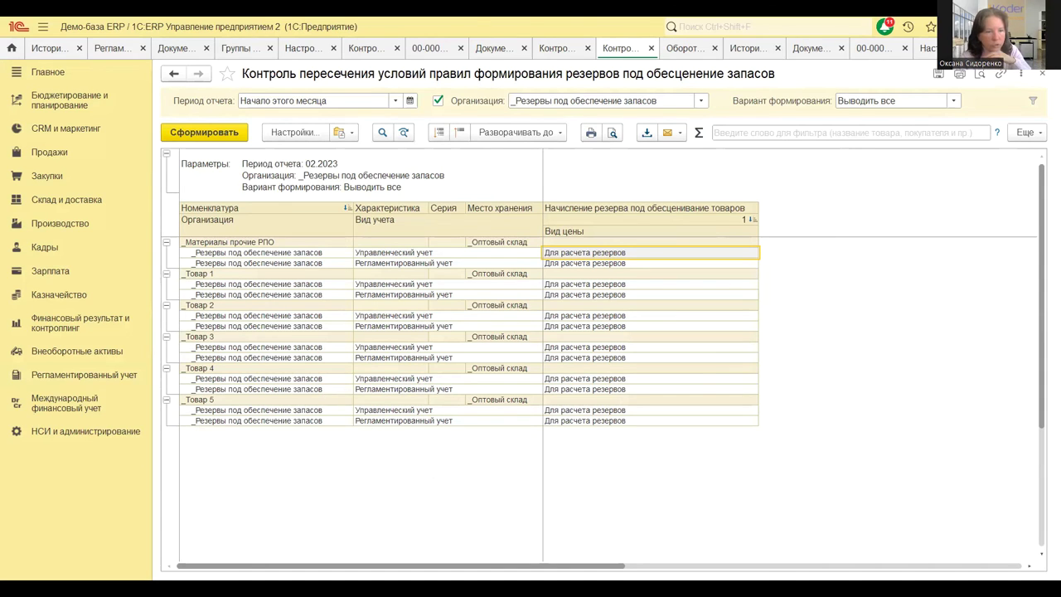
left_click(953, 102)
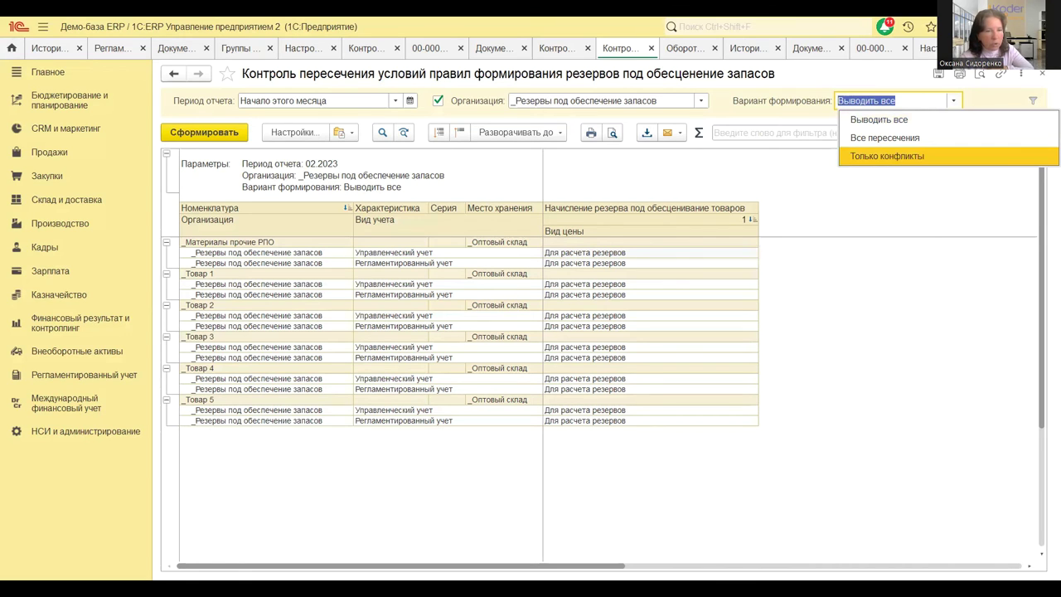
key("Escape")
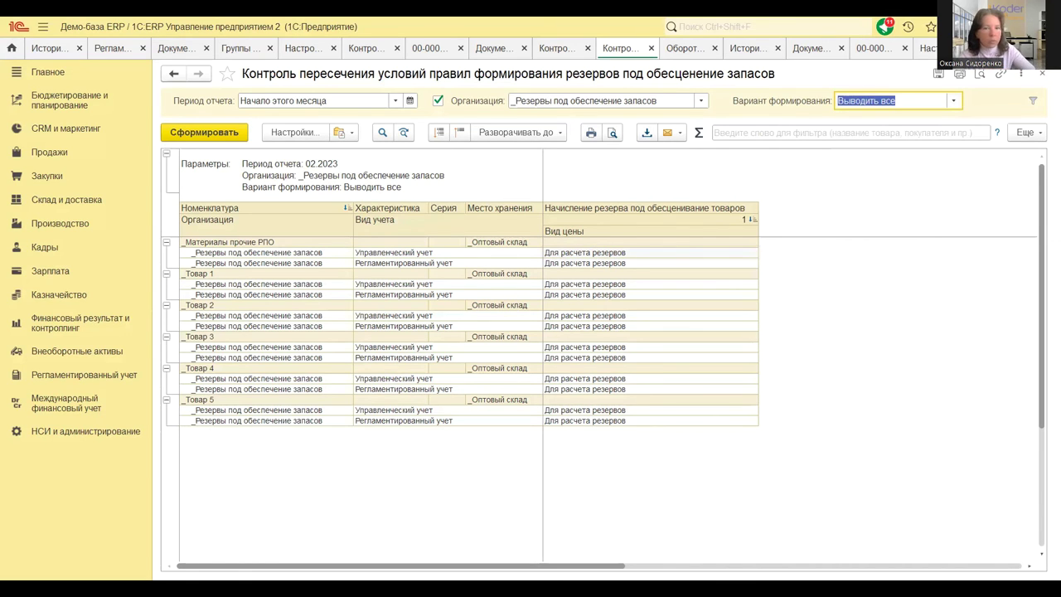
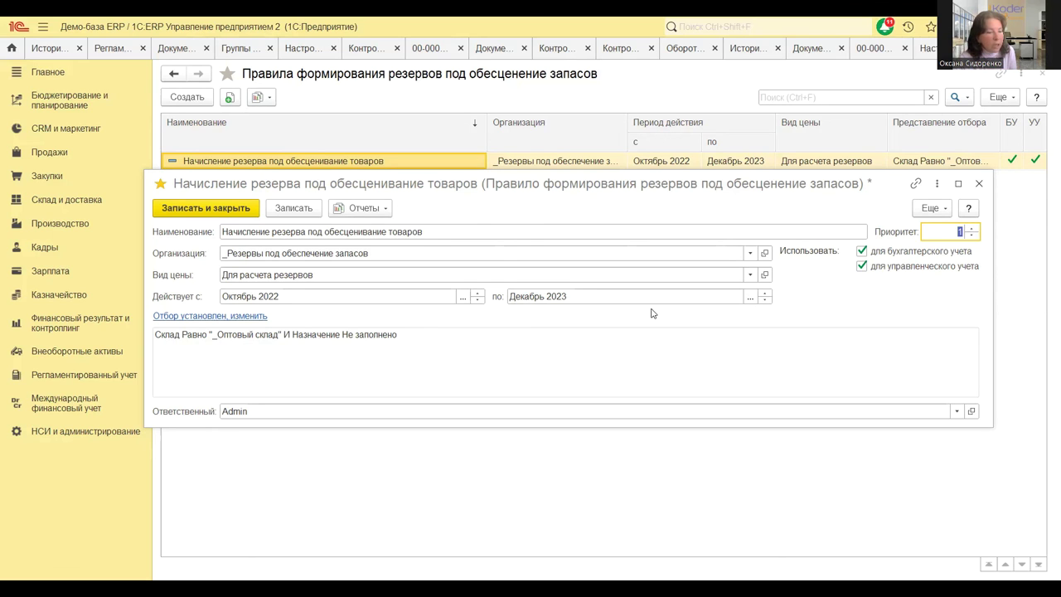
- Close the Начисление резерва под обесценивание товаров rule without saving its changes, and view the reports available from the rule list
left_click(979, 184)
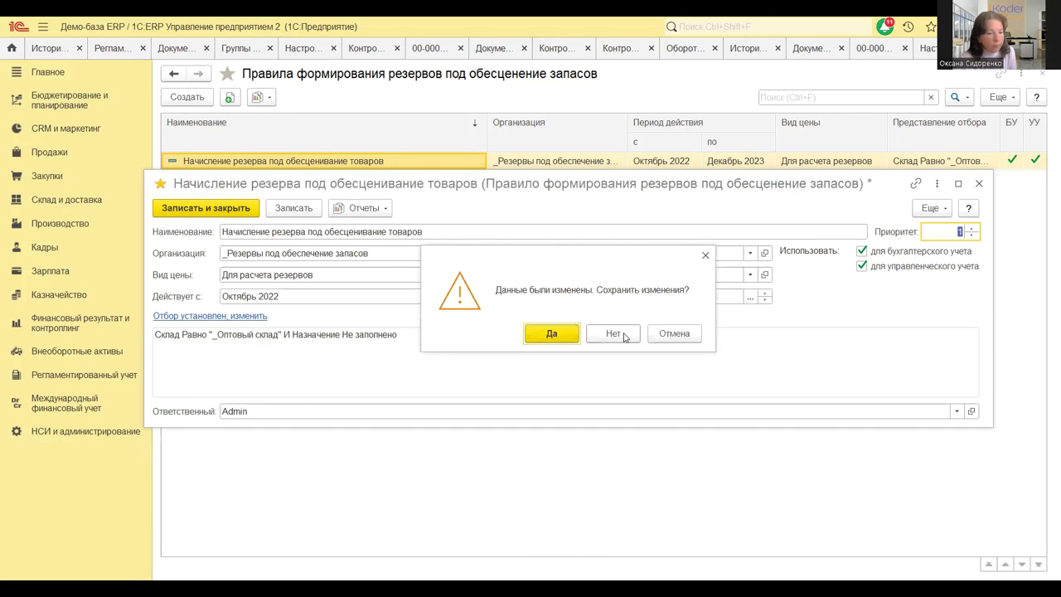
key("Return")
left_click(261, 98)
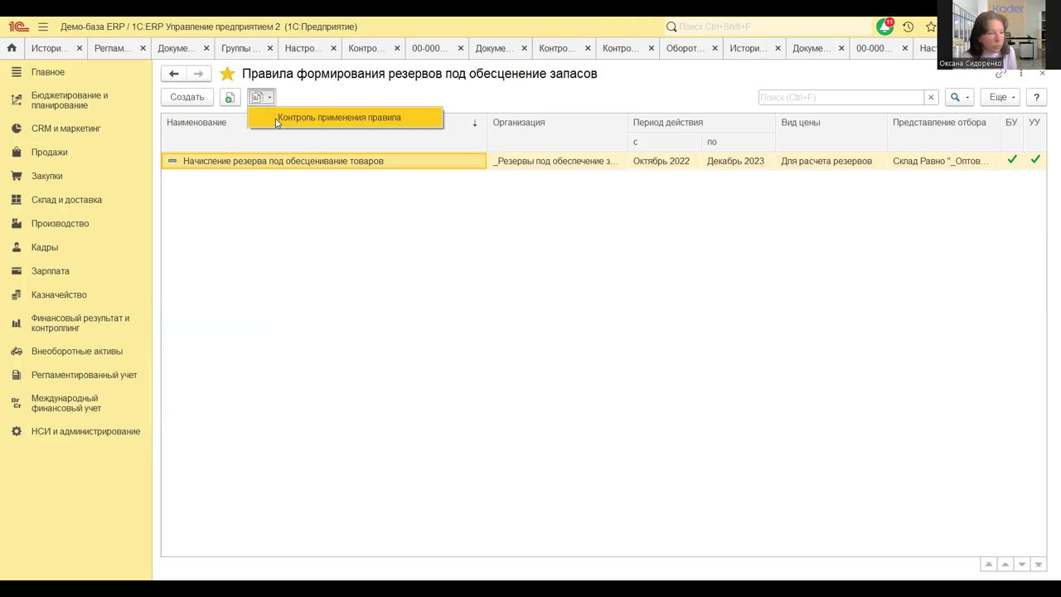
left_click(762, 297)
- Open Пересечение правил расчета резервов под обесценение and generate it with Вариант формирования set to Только конфликты
left_click(59, 374)
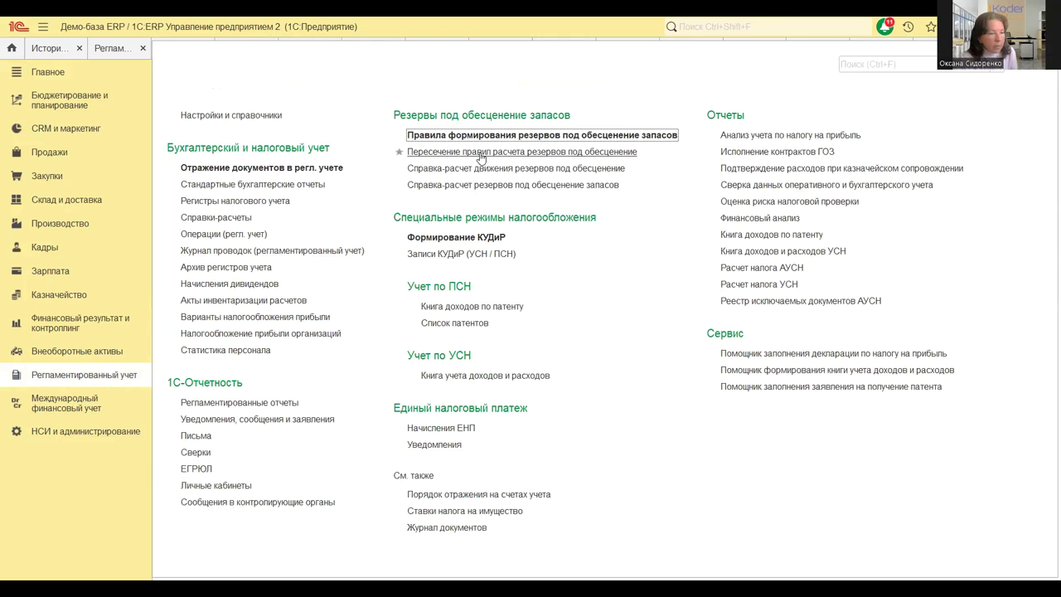
left_click(479, 152)
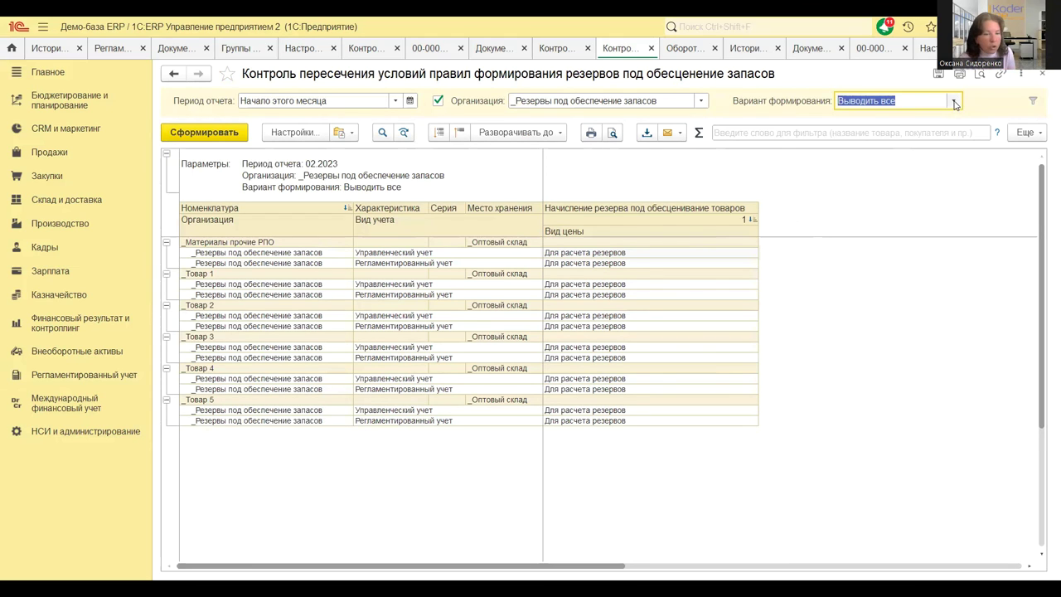
left_click(953, 101)
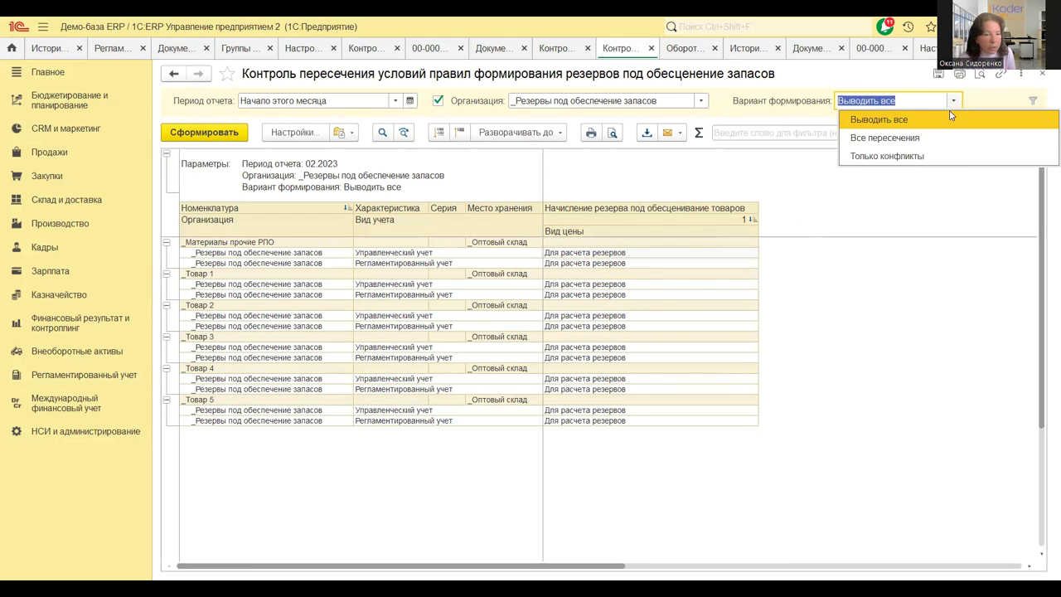
left_click(919, 157)
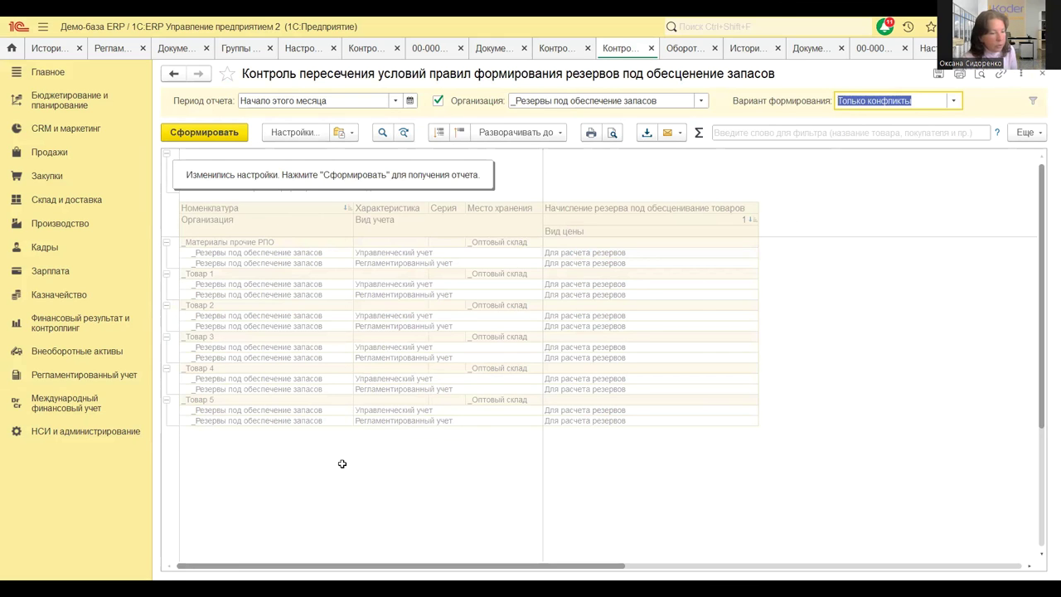
left_click(198, 138)
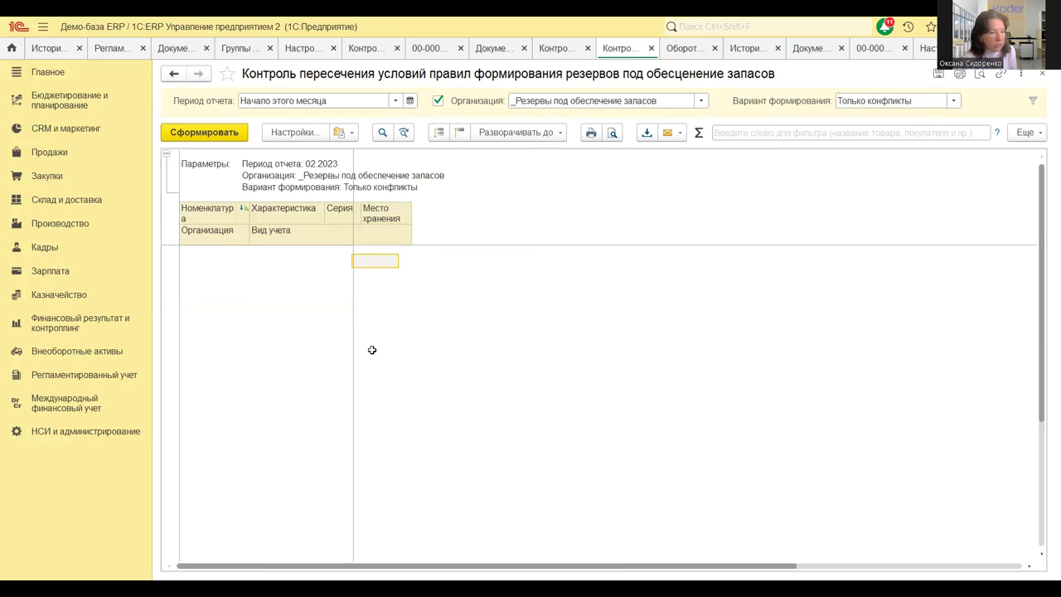
left_click(317, 309)
key("Right")
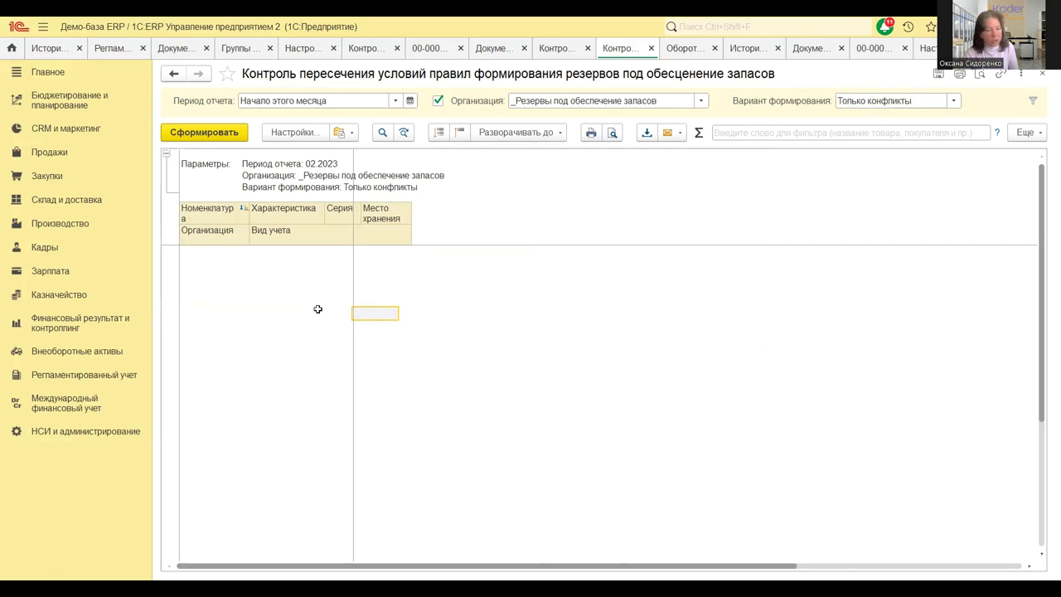